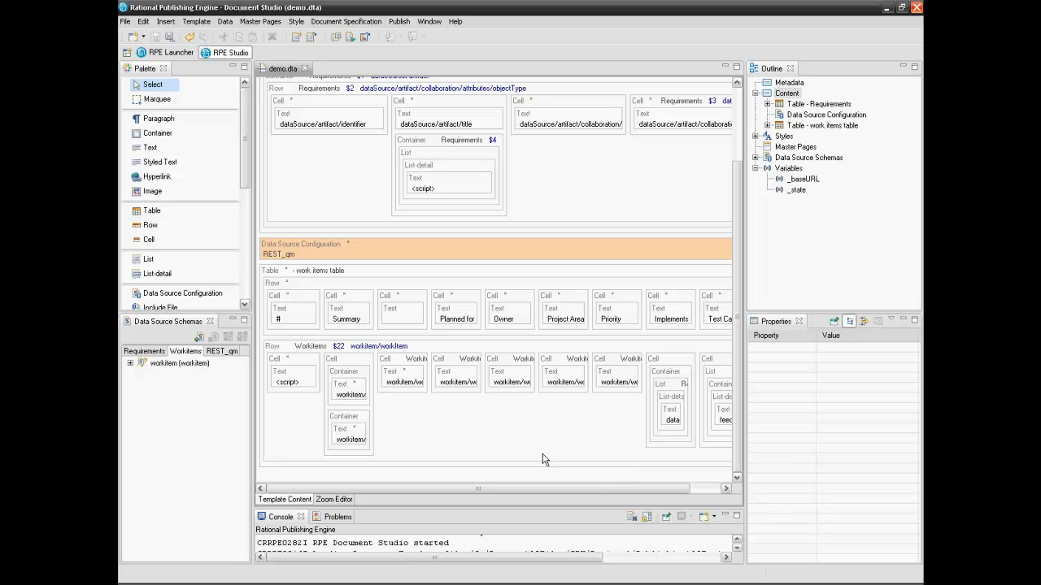
Place a Data Source Configuration block below the work items table and select it
mouse_move(517, 450)
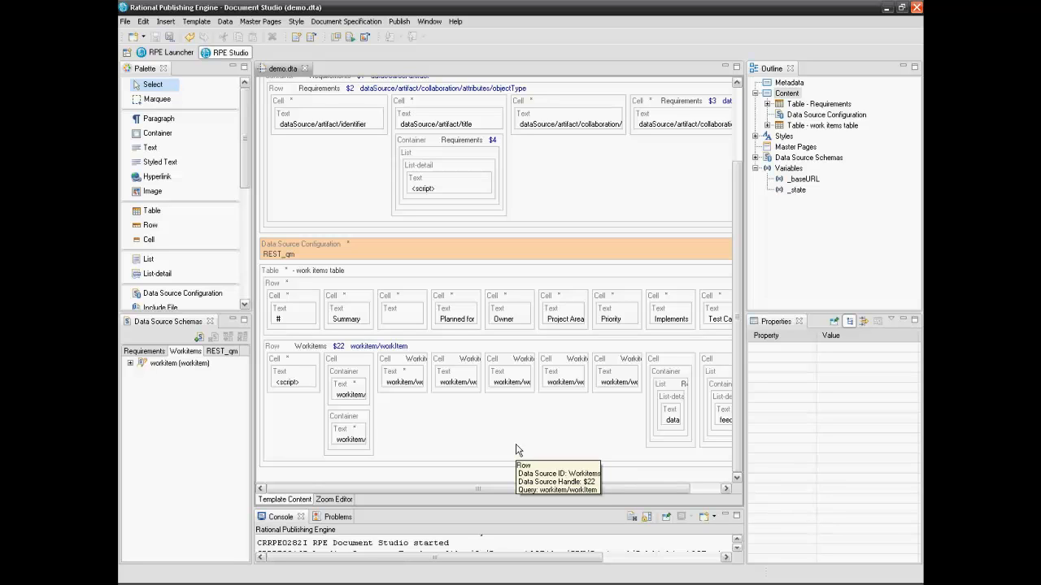
scroll(193, 204, down, 3)
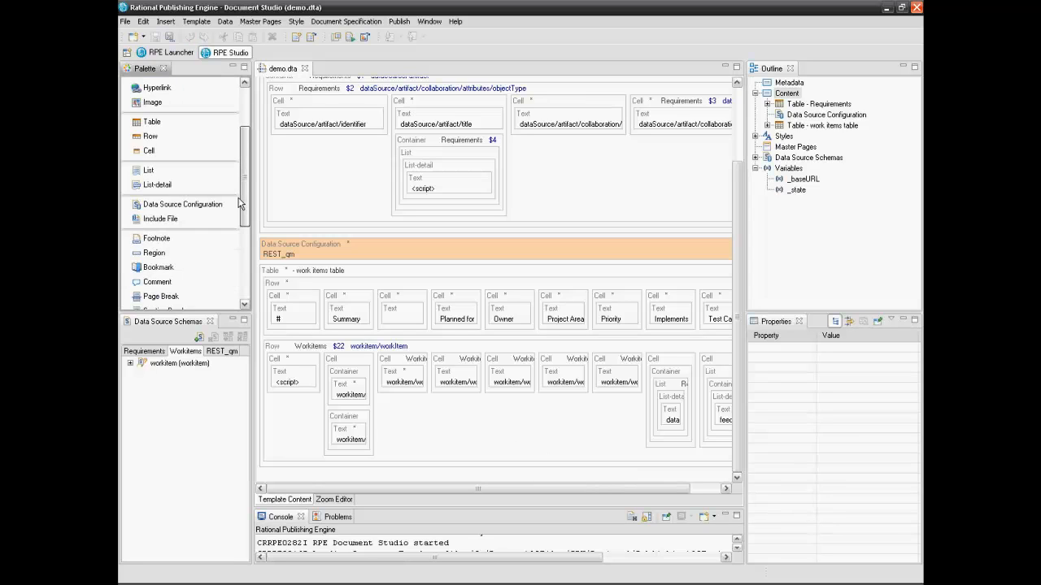
drag(193, 204, 304, 490)
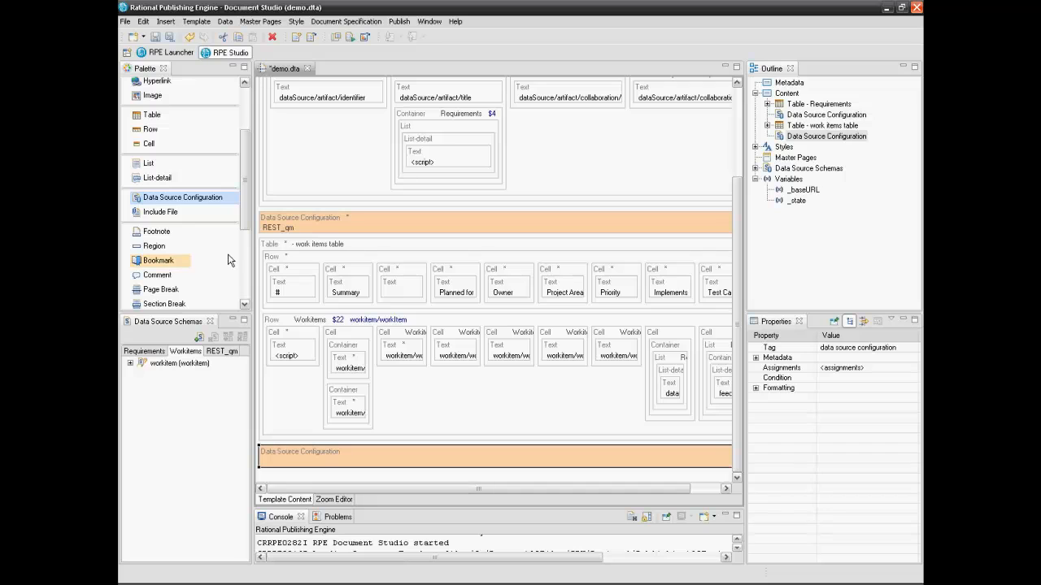
scroll(245, 186, up, 2)
click(146, 84)
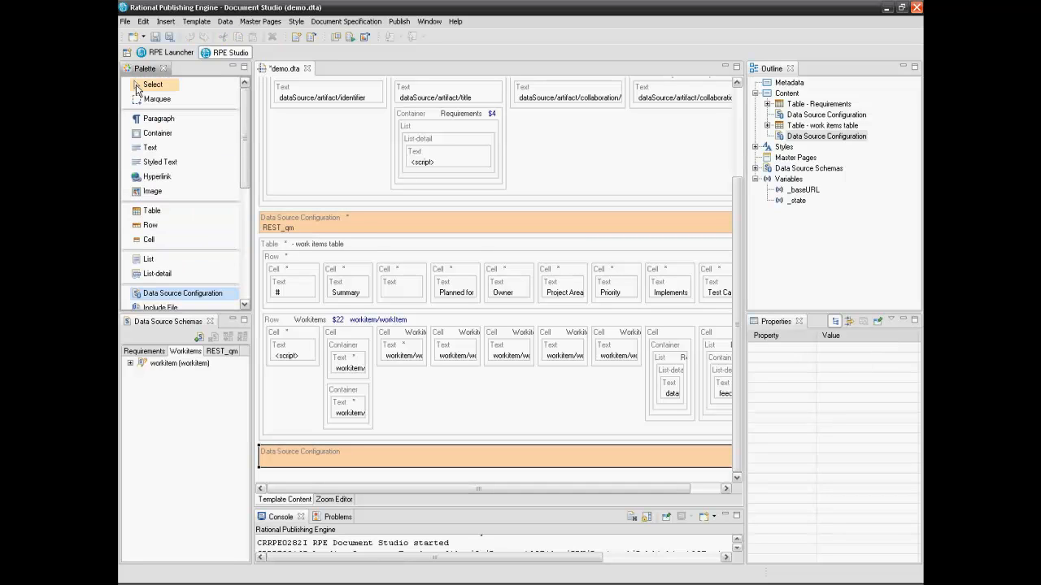
click(728, 460)
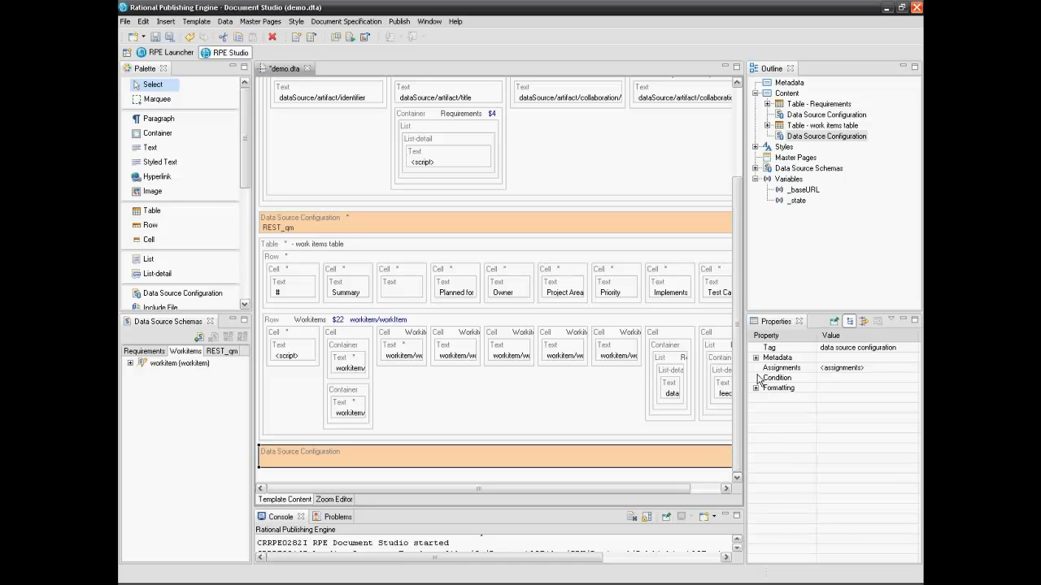
Add an external template variable named tp_URL under the Outline's Variables
click(765, 179)
right_click(765, 180)
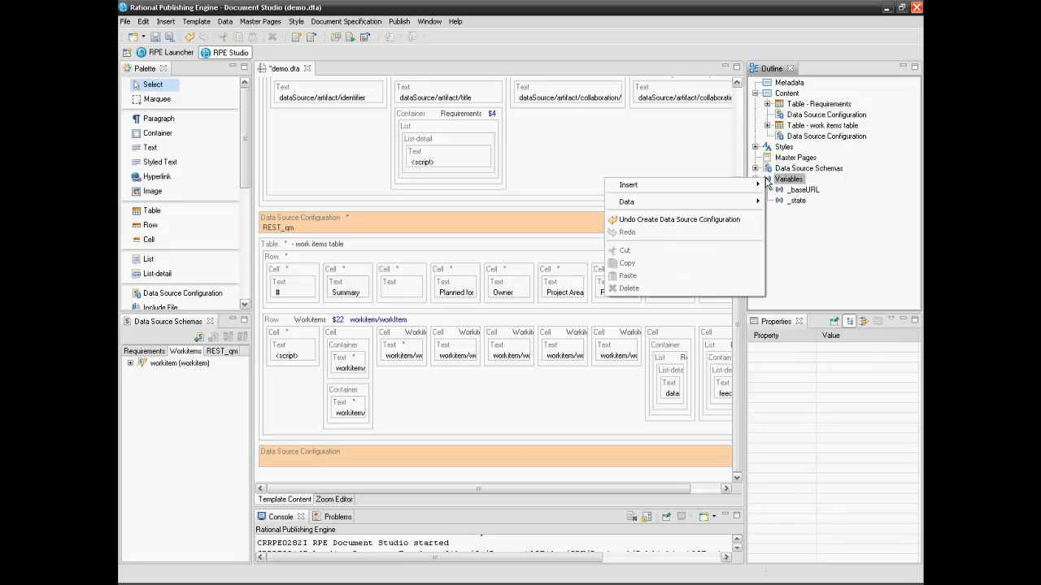
mouse_move(757, 188)
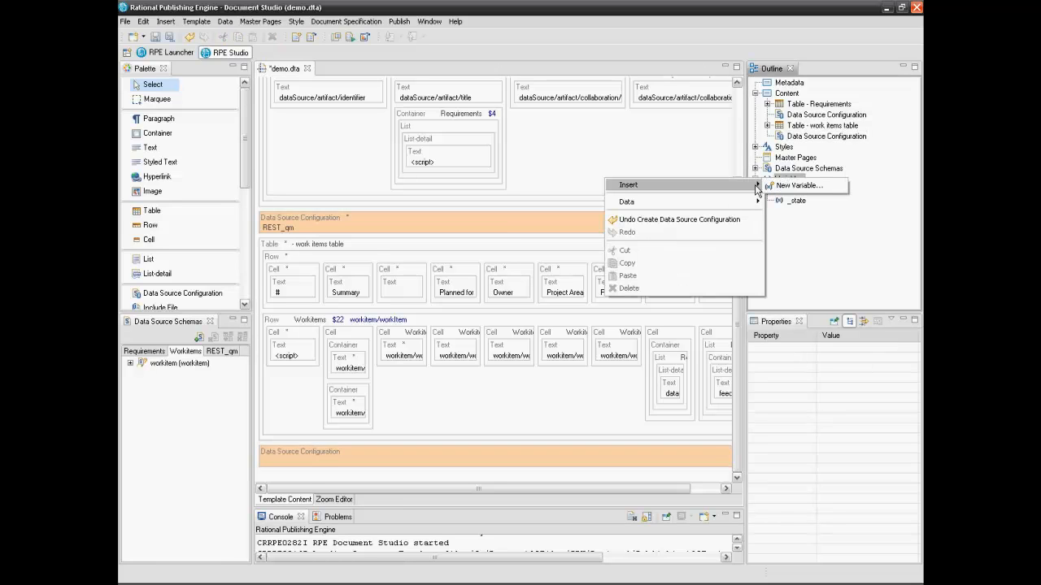
click(793, 186)
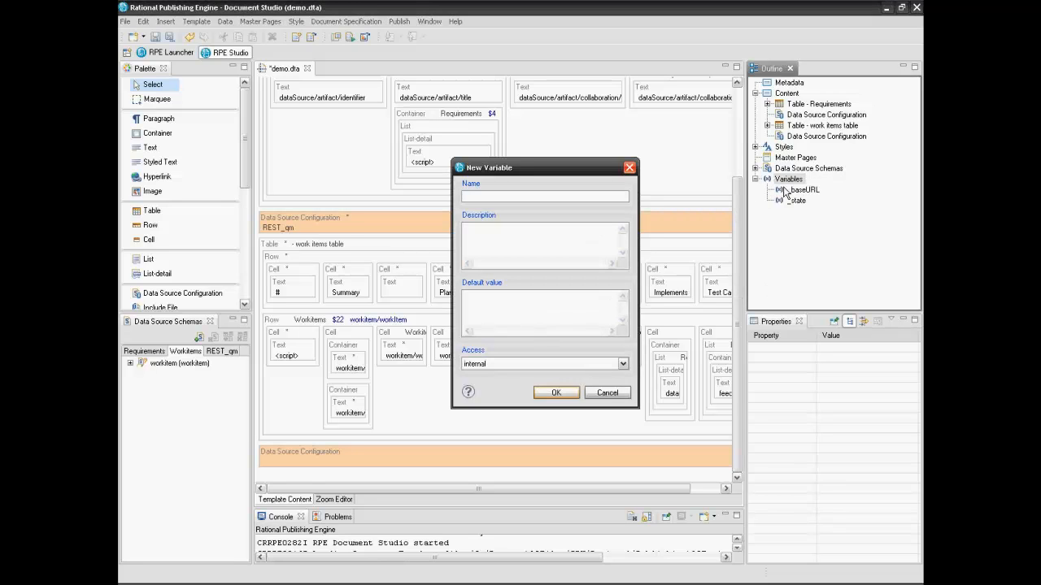
text(tp_URL)
click(622, 365)
click(606, 382)
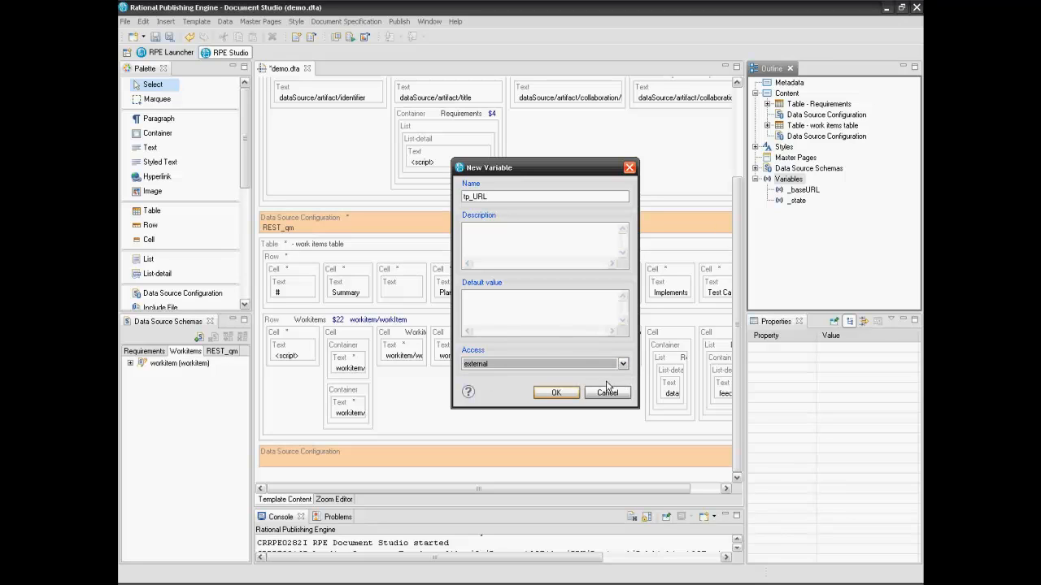
click(575, 395)
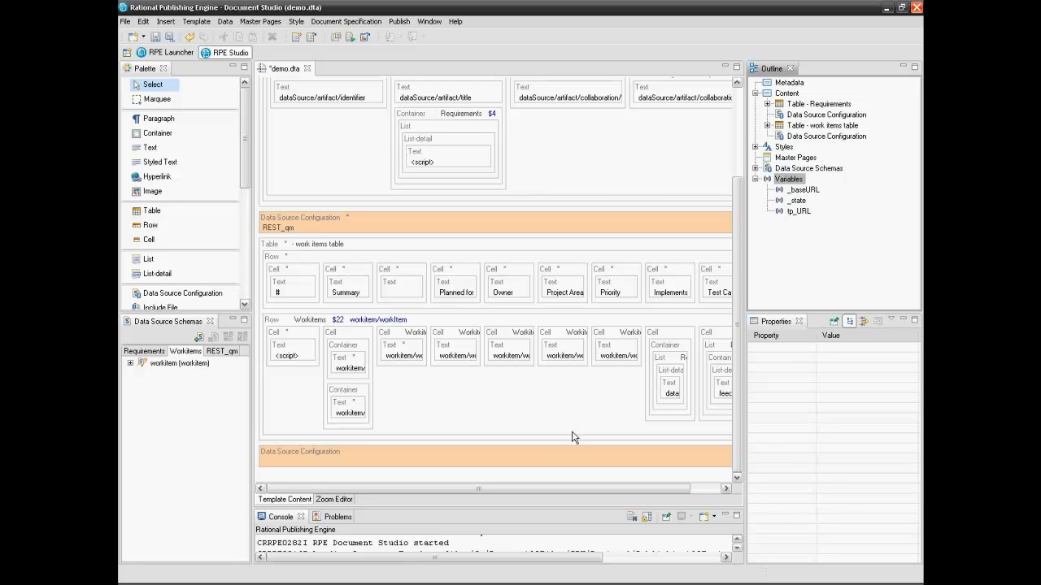
click(558, 454)
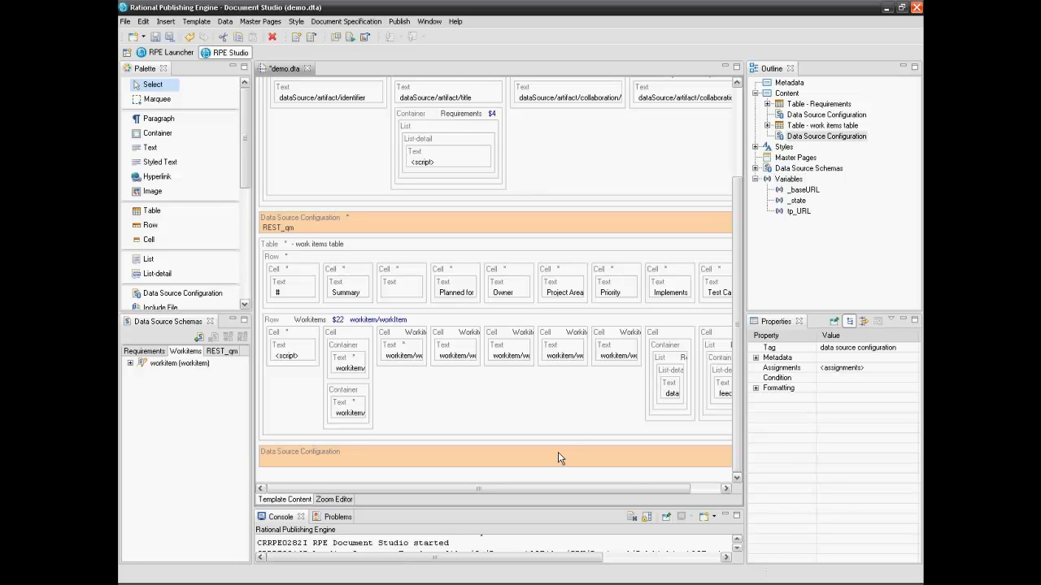
Set the new configuration's target data source to REST_qm and open its URI value editor
click(756, 389)
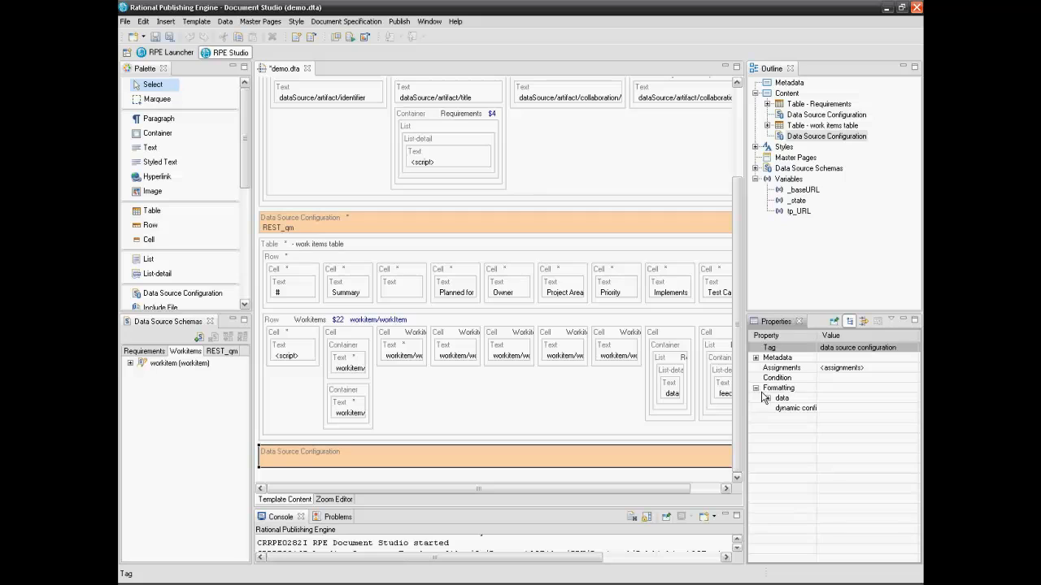
click(766, 399)
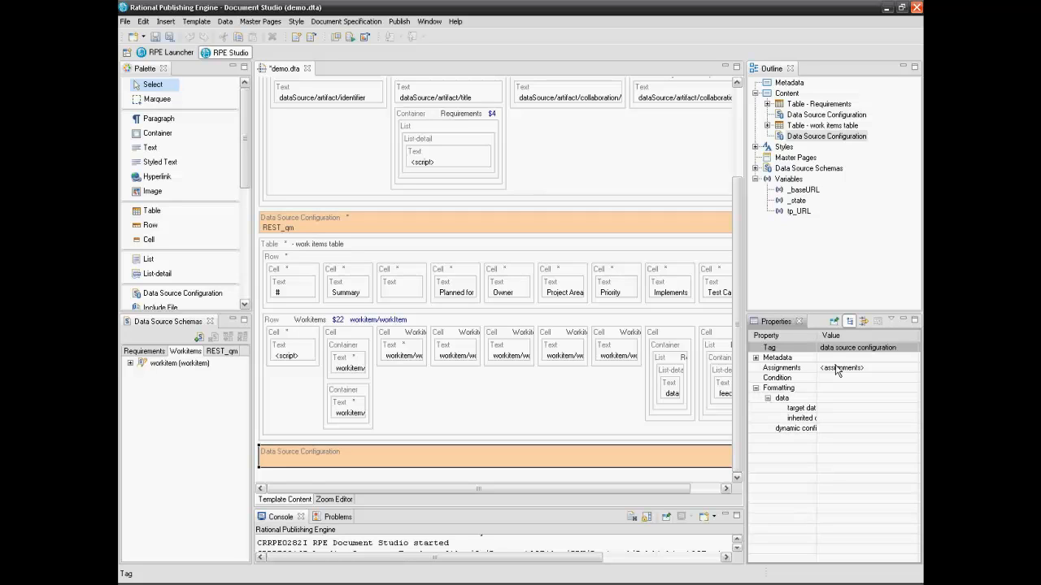
drag(817, 340, 848, 342)
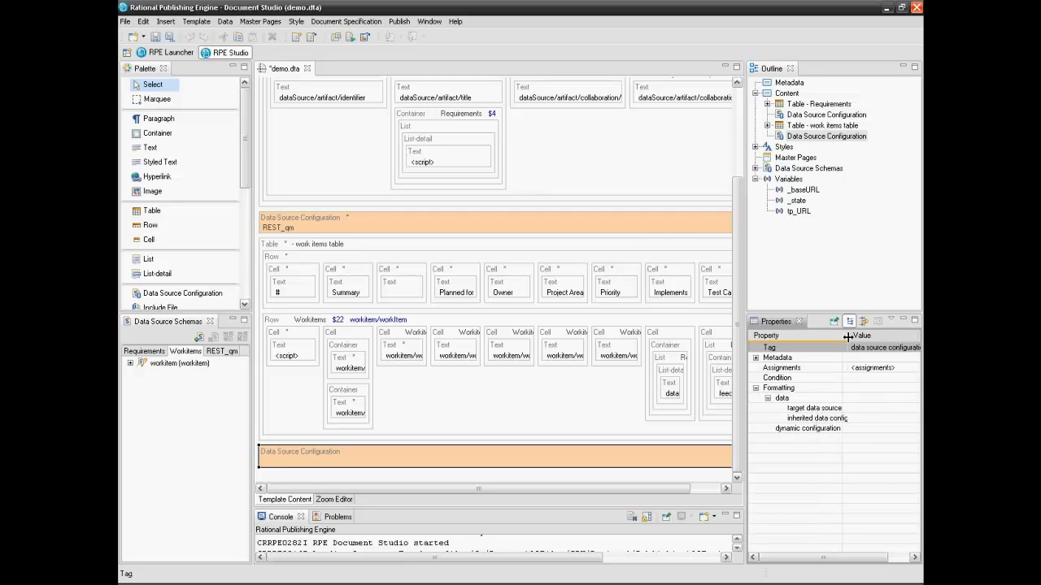
click(852, 408)
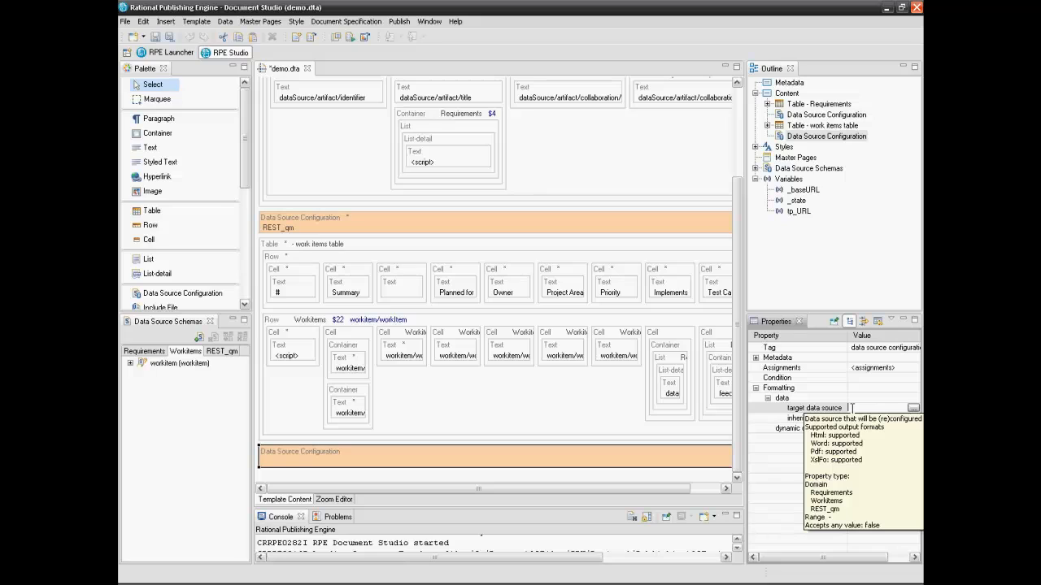
text(REST)
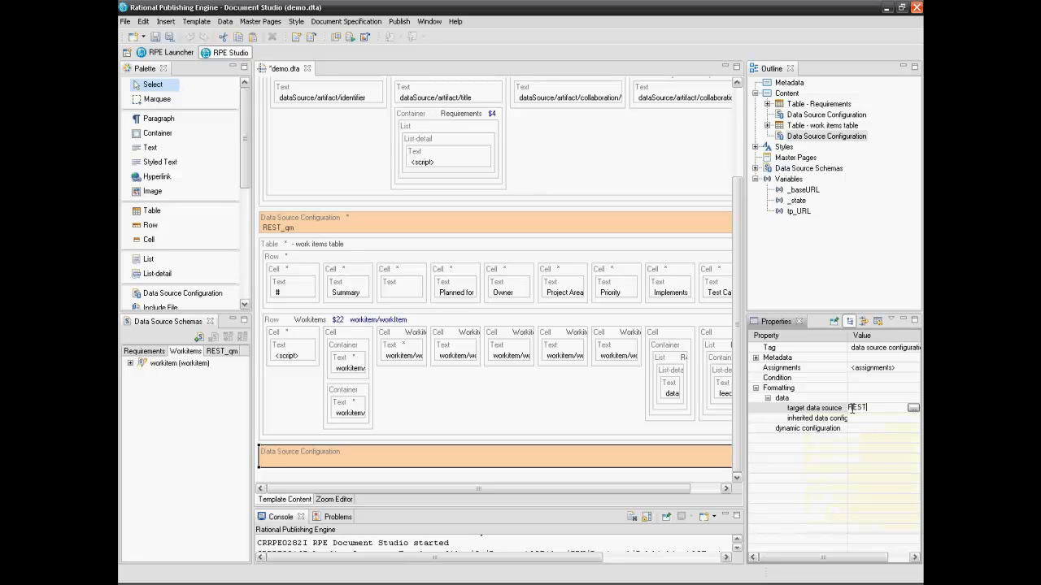
text(_qm)
click(785, 430)
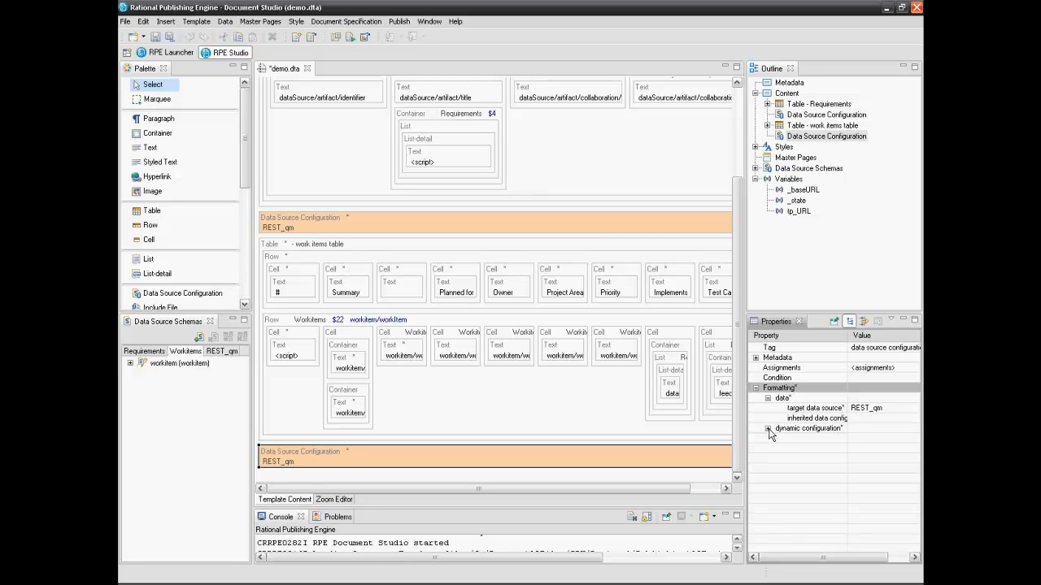
click(768, 430)
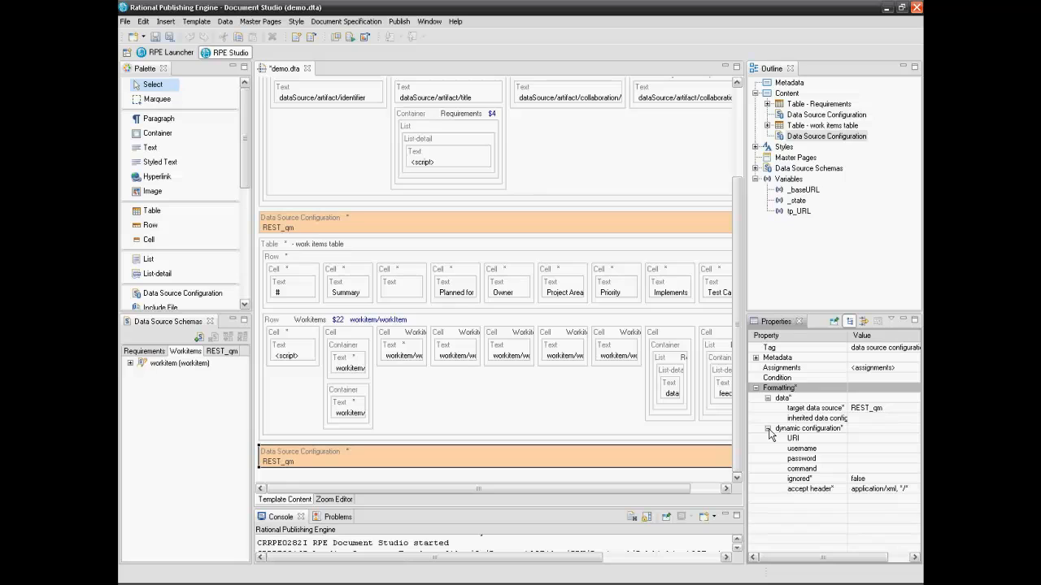
click(912, 438)
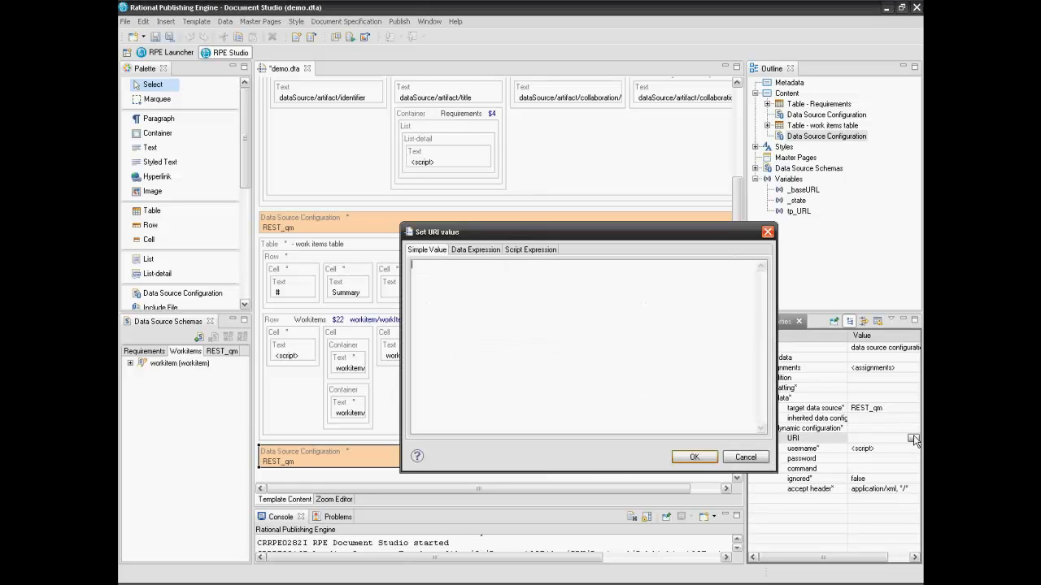
Set the URI script to url = tp_URL + "?fields=feed/entry/content/testplan/*"
click(533, 249)
click(419, 267)
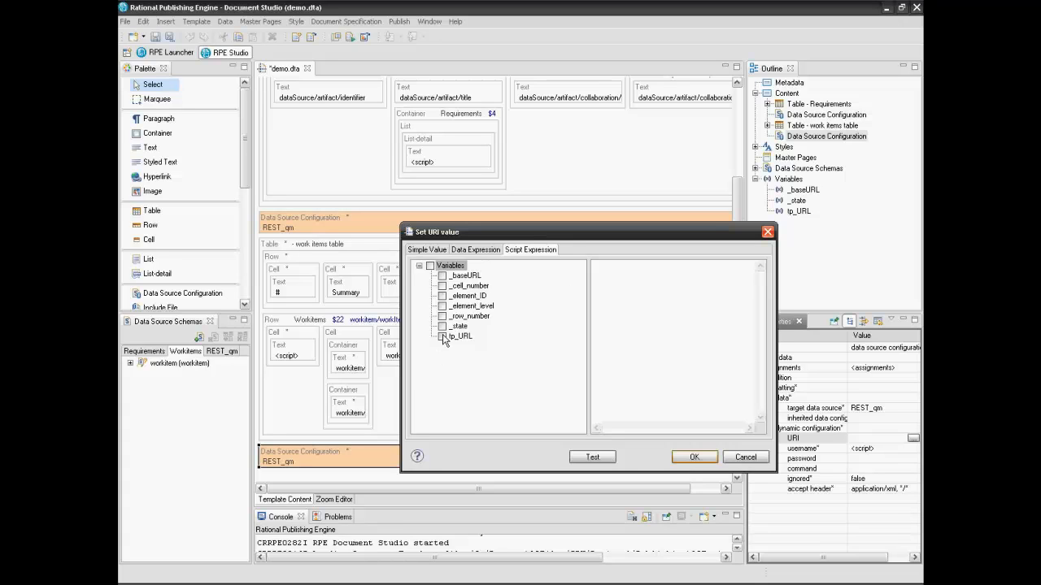
click(597, 270)
text(url=)
drag(471, 336, 628, 273)
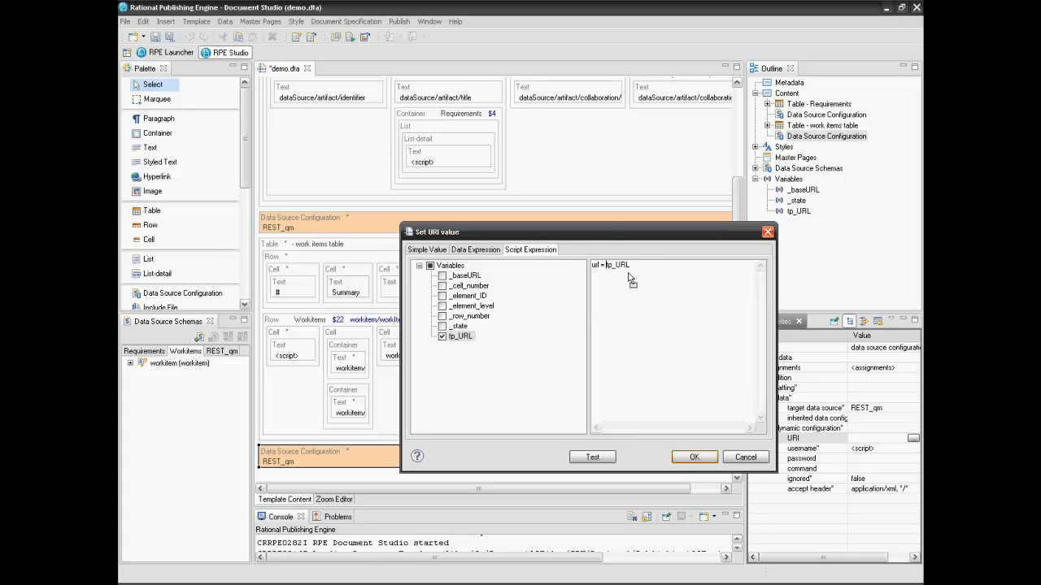
text(+ "?fields=feed/entry/content/testplan/*")
click(692, 459)
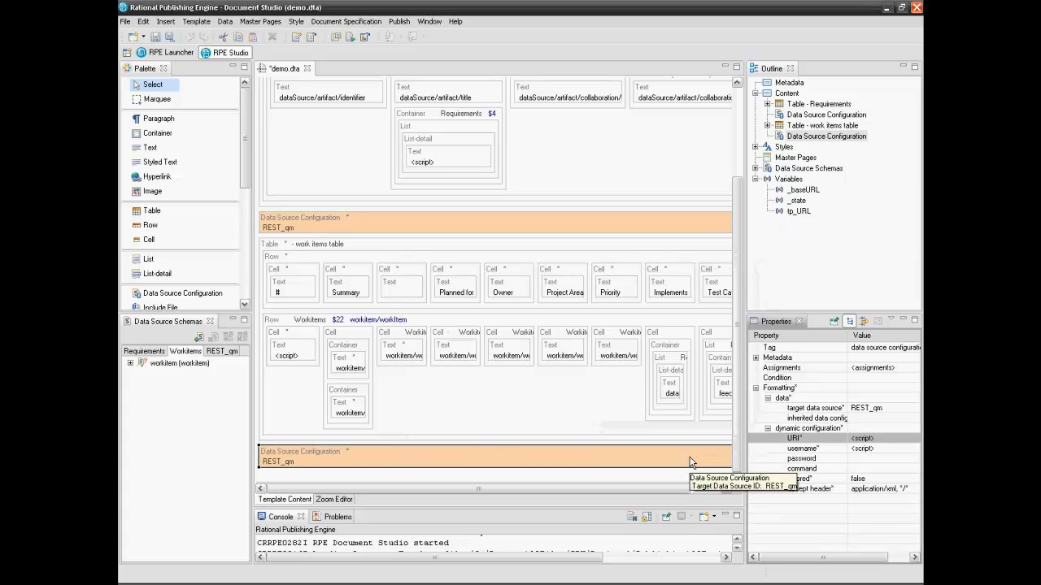
Replace the username placeholder with the account username and enter the account password
click(879, 448)
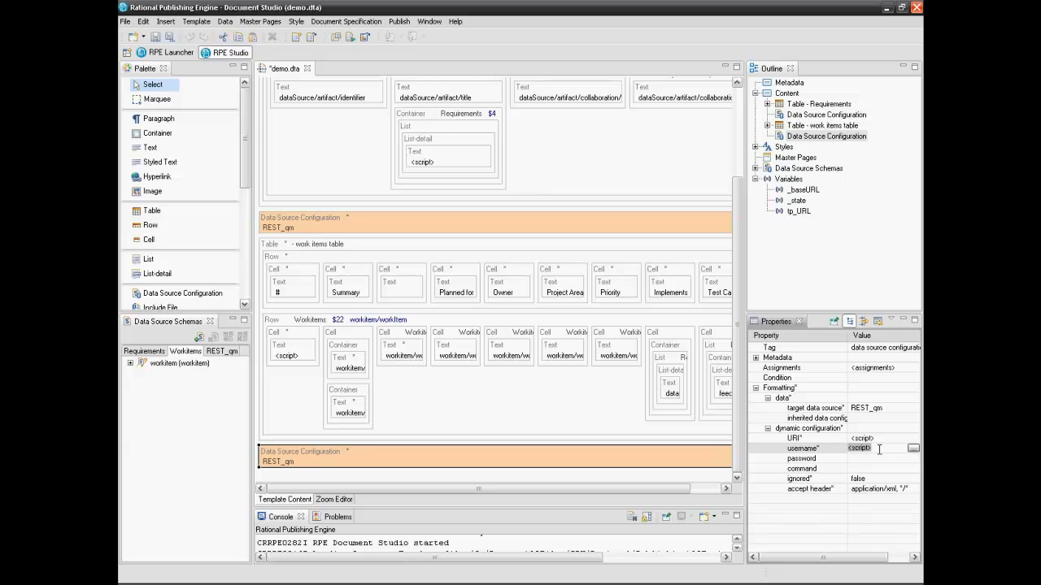
key(BackSpace)
click(864, 459)
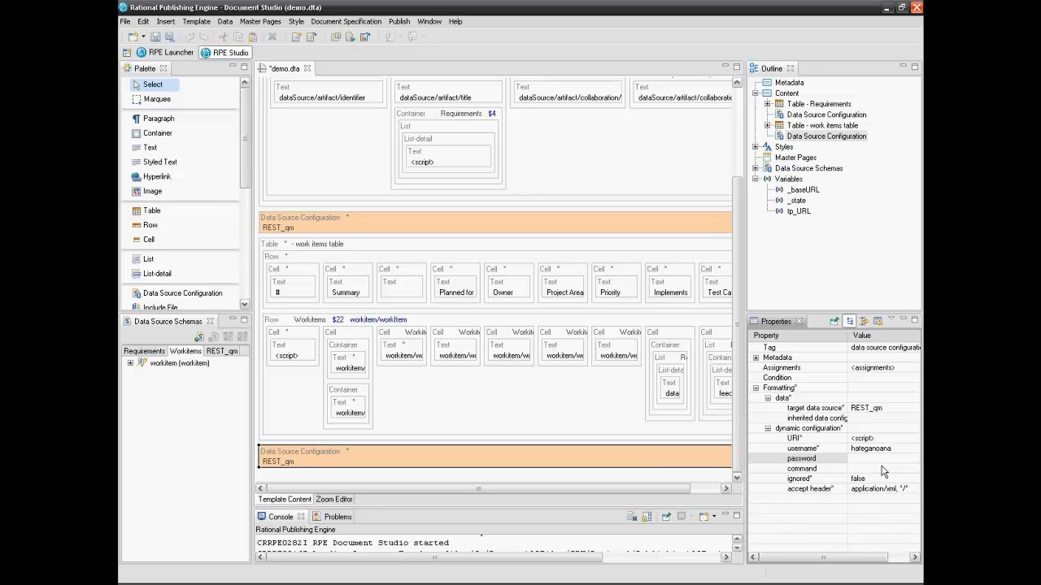
text(•••••••••)
click(773, 449)
click(773, 449)
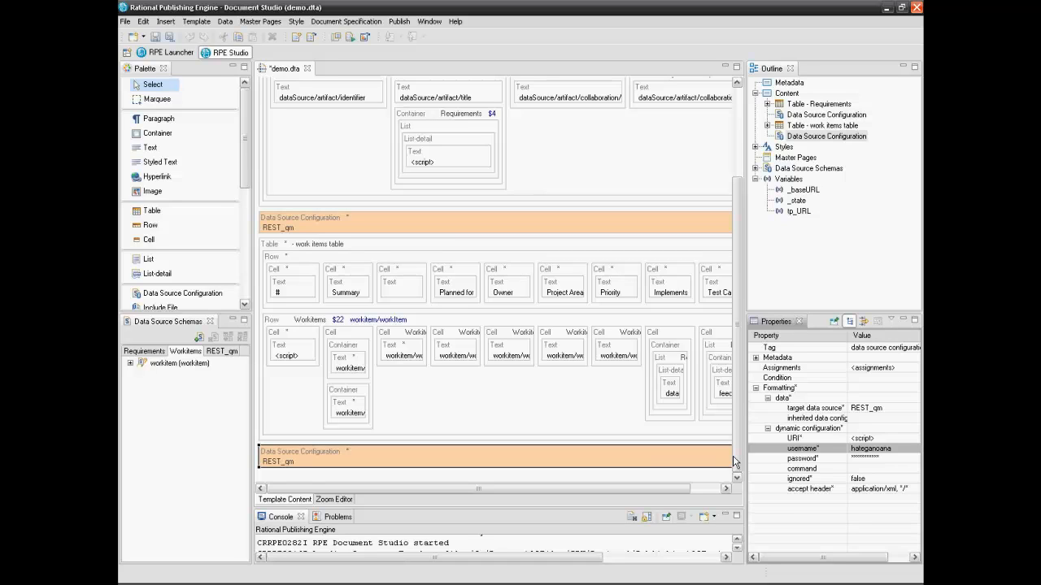
click(731, 461)
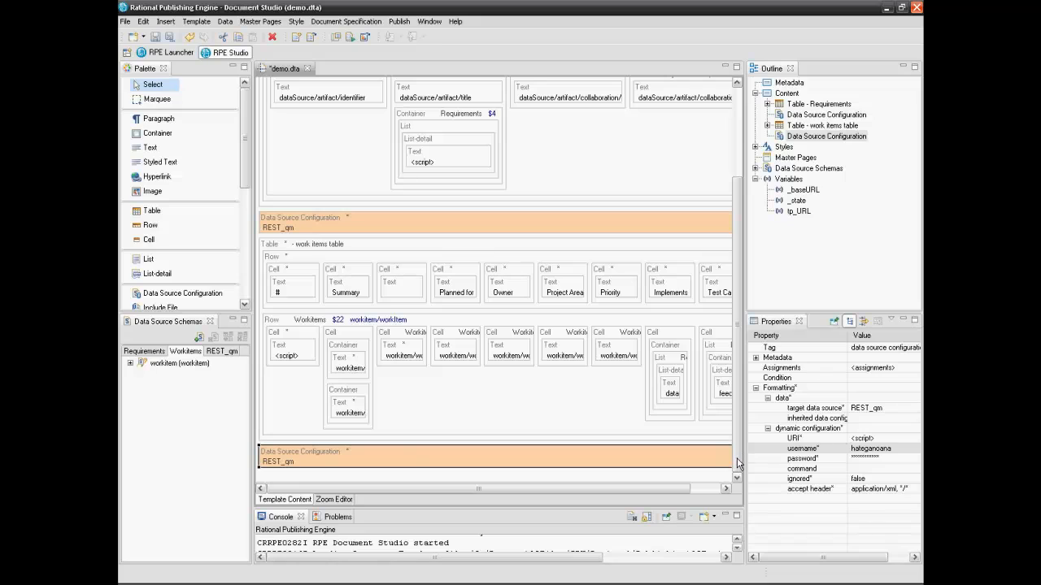
click(154, 212)
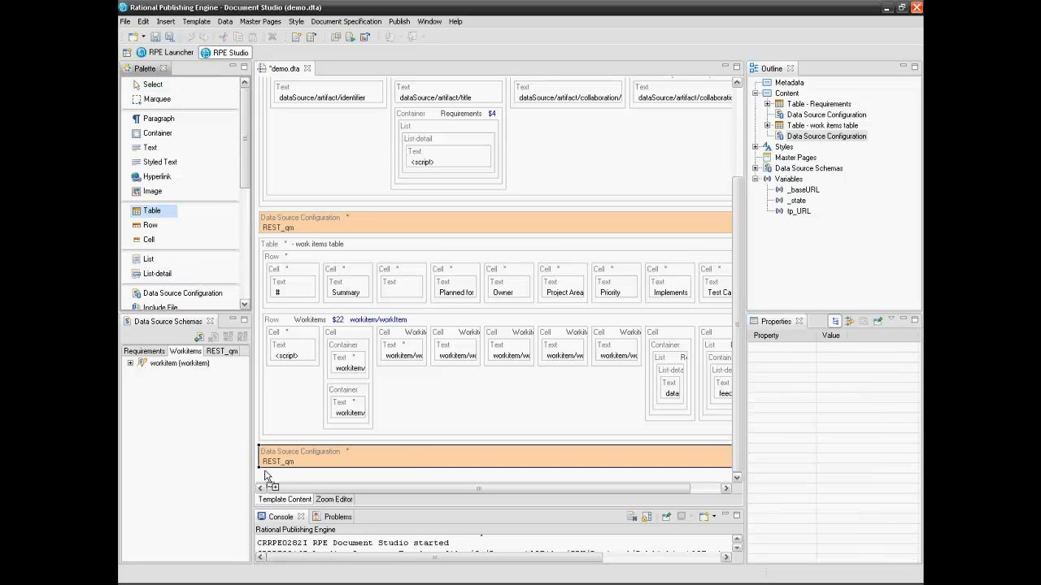
Insert a table with 2 rows and 6 columns below the REST_qm configuration
click(266, 472)
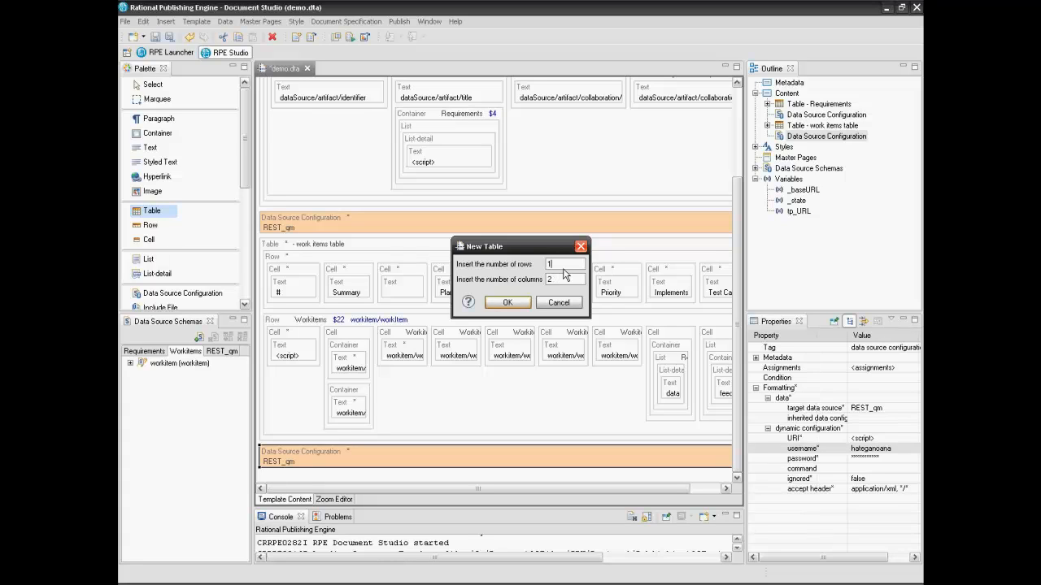
key(BackSpace)
text(2)
click(562, 279)
key(BackSpace)
text(6)
click(507, 302)
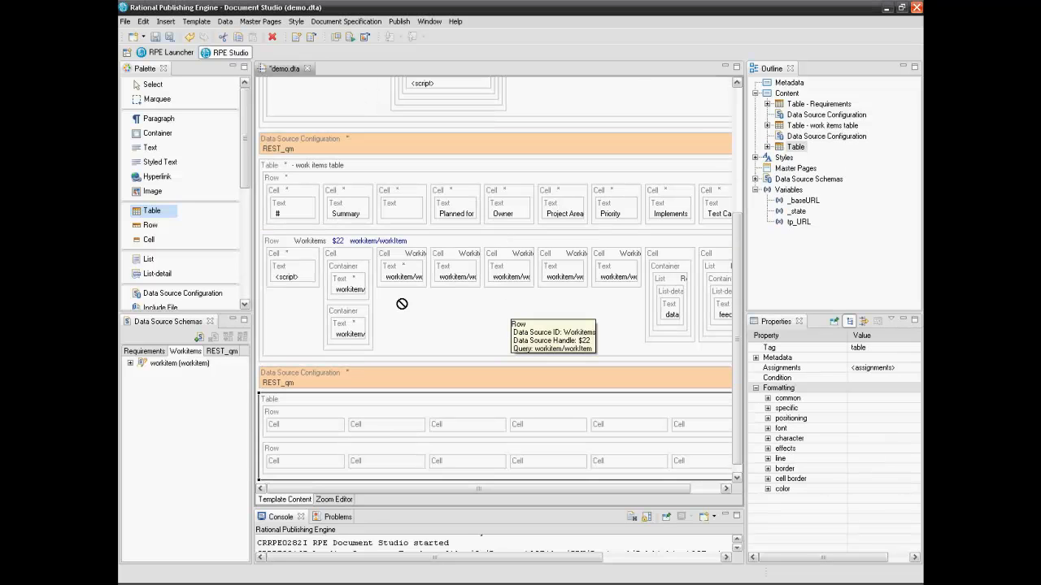
click(172, 88)
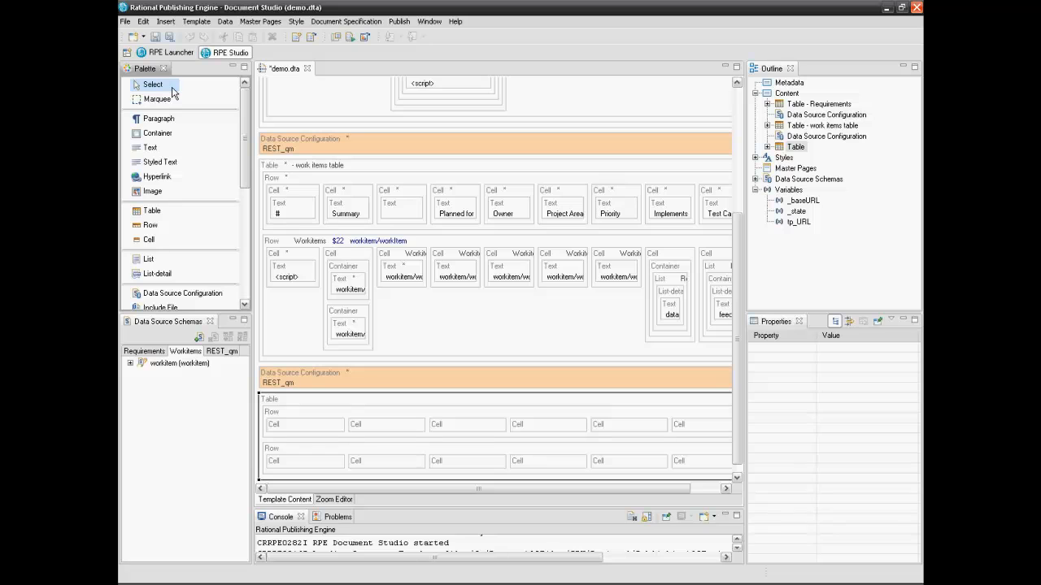
click(302, 417)
drag(309, 490, 304, 490)
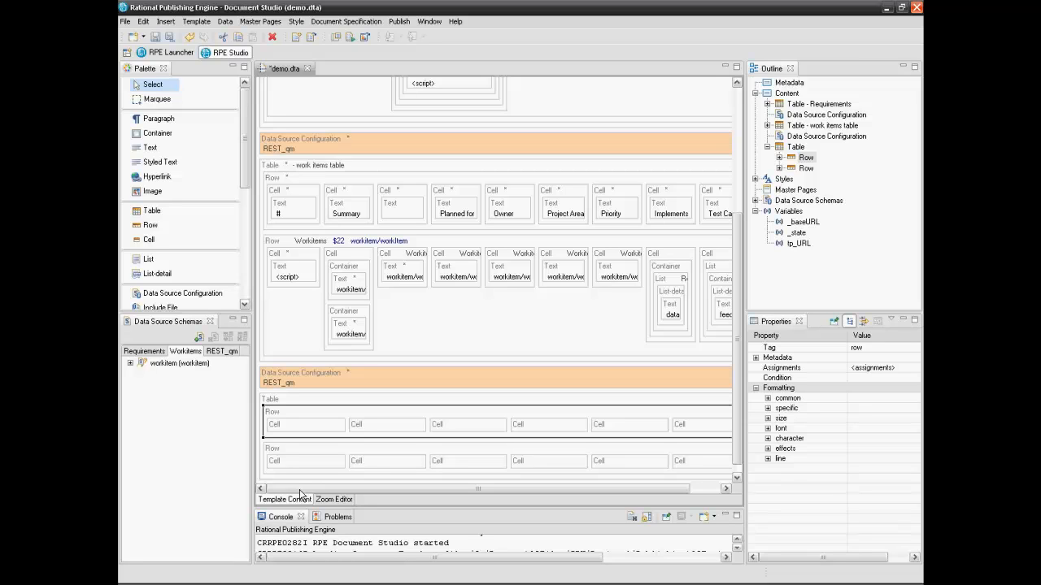
Place an empty Text element in each of the six first-row cells
click(149, 150)
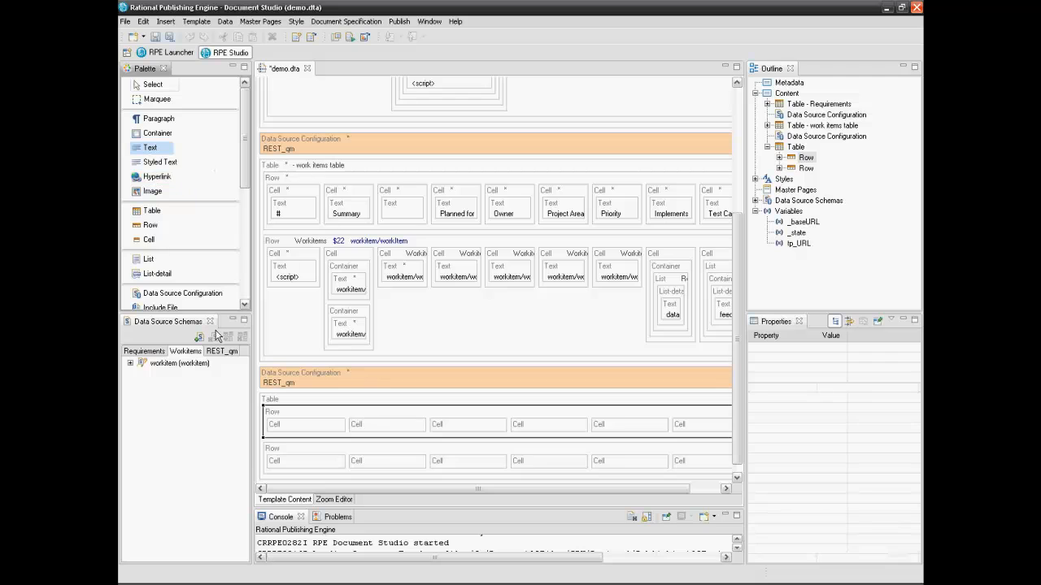
click(287, 429)
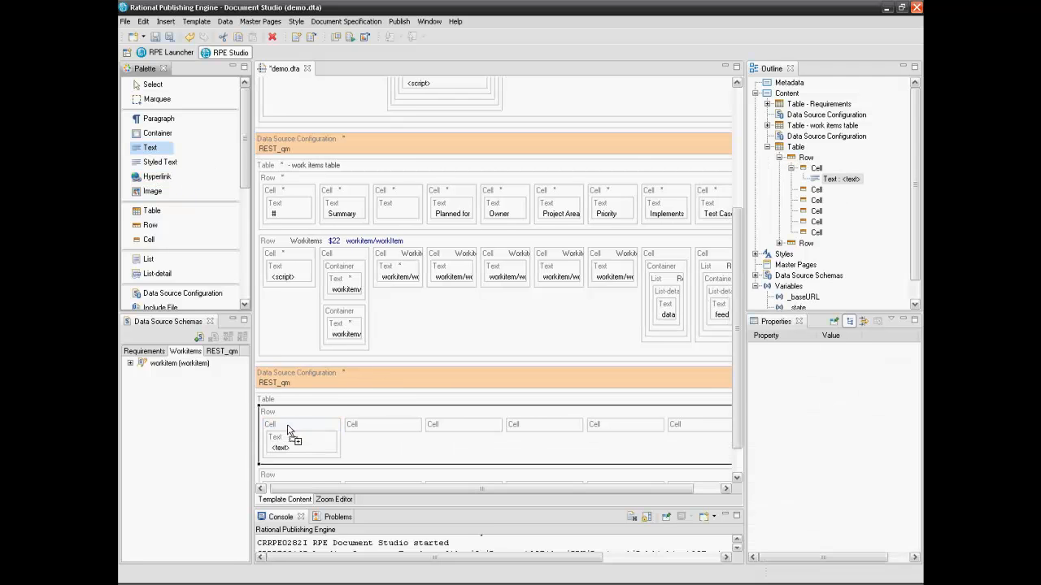
click(366, 435)
click(436, 437)
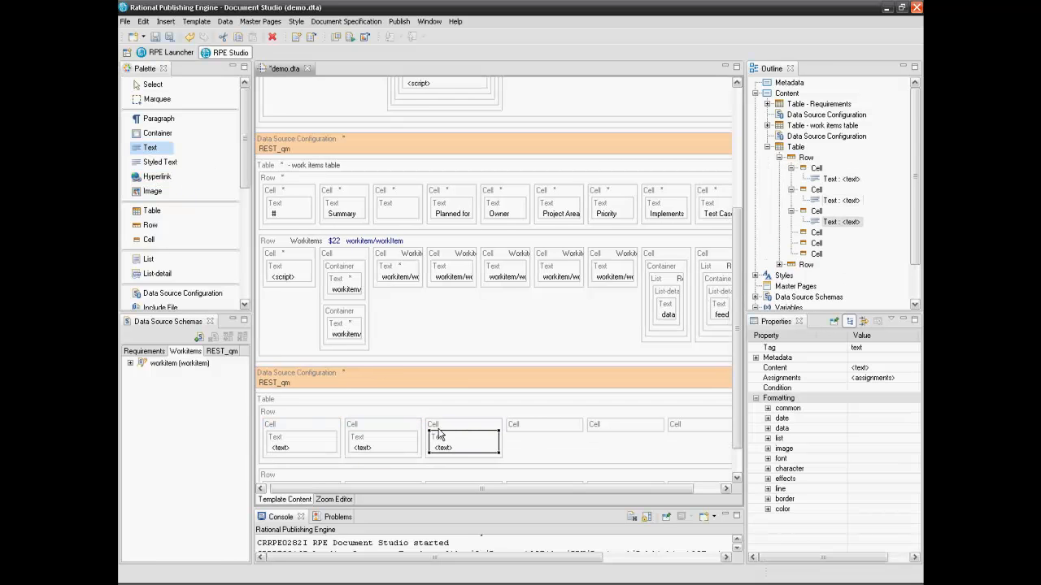
click(547, 435)
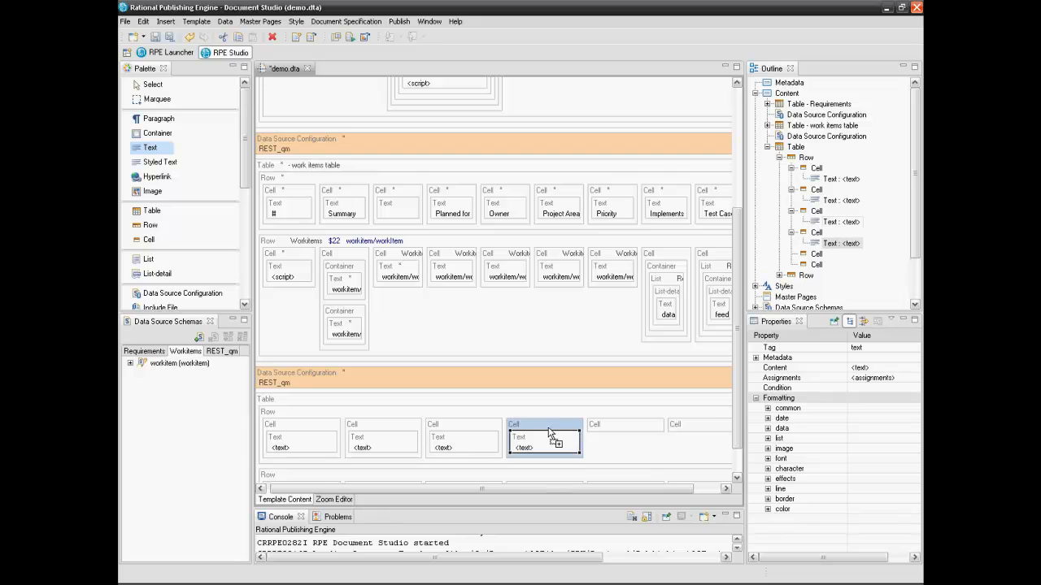
click(616, 428)
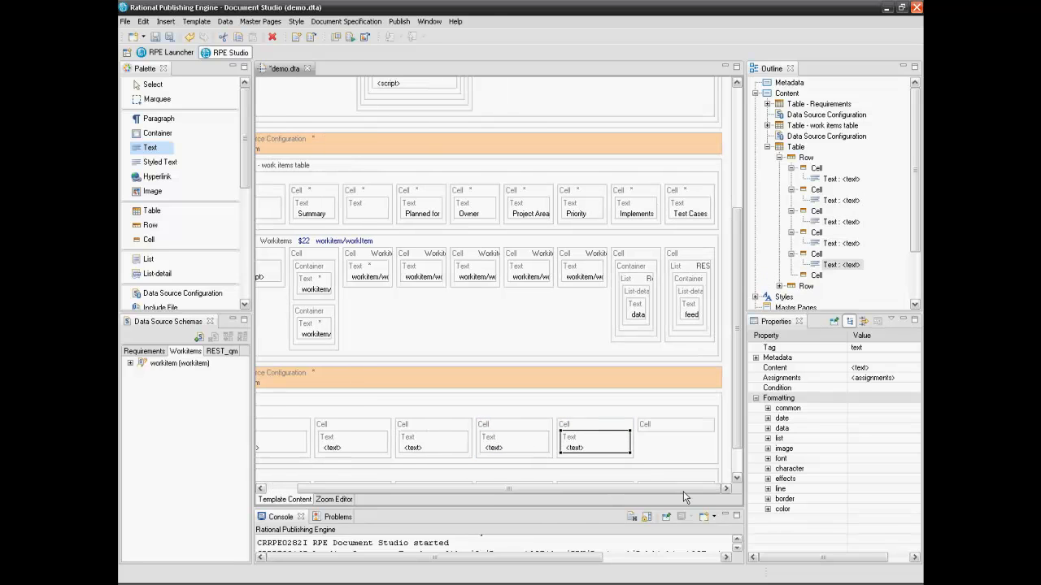
click(658, 420)
drag(653, 488, 578, 499)
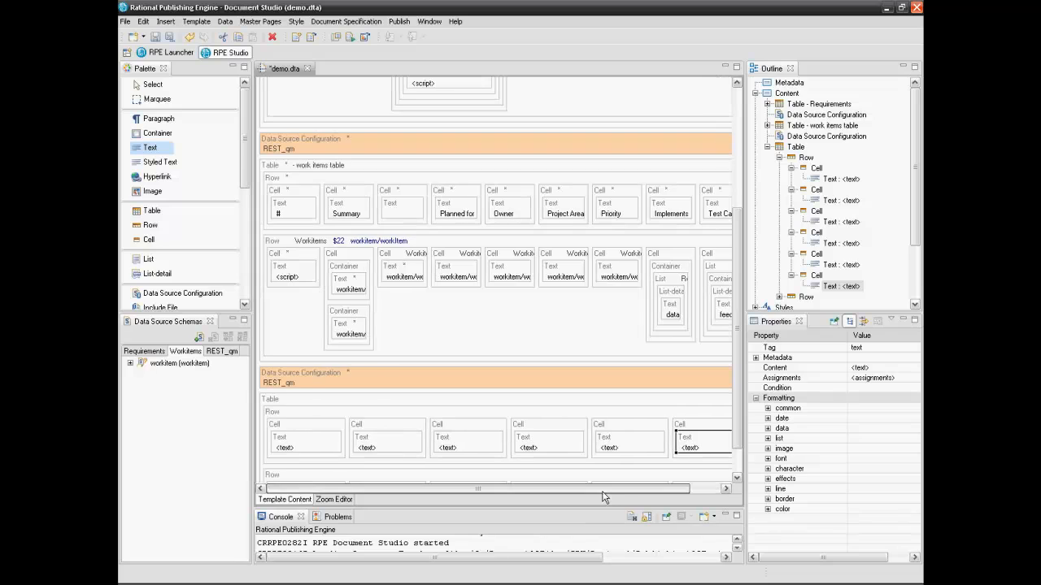
click(146, 85)
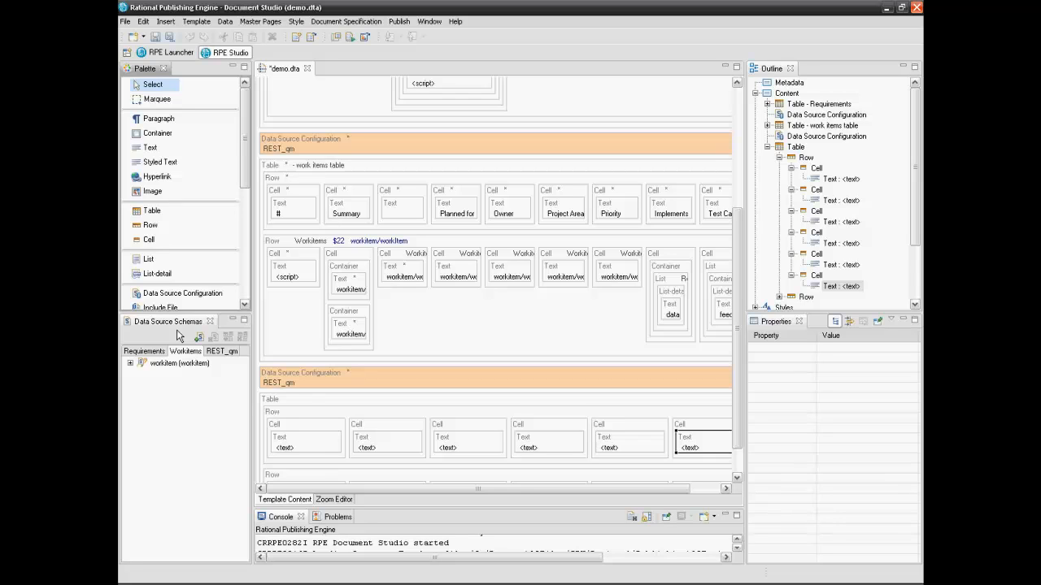
Set the first three header texts to ID, Name and State
click(281, 448)
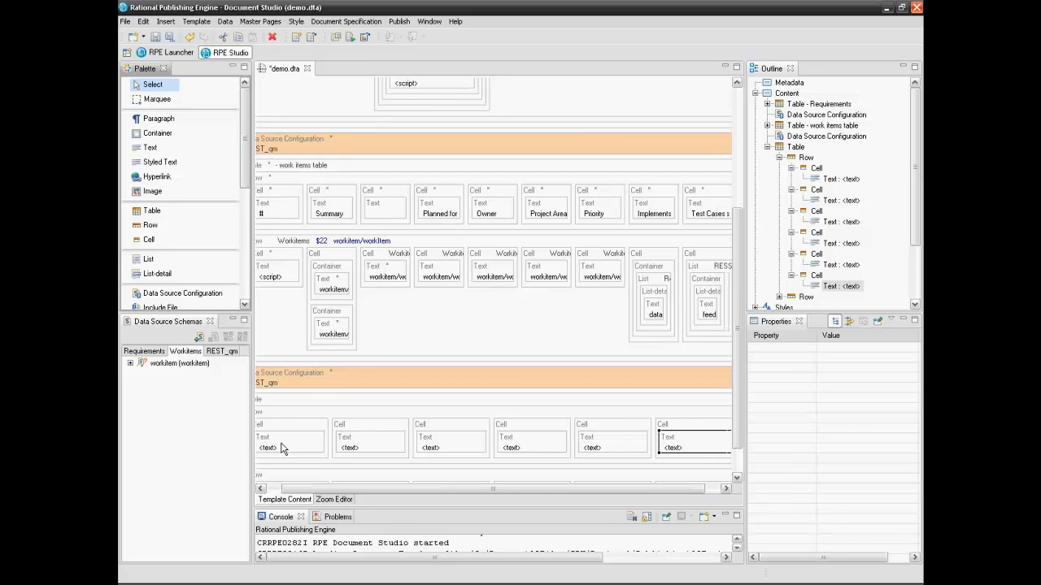
double_click(281, 448)
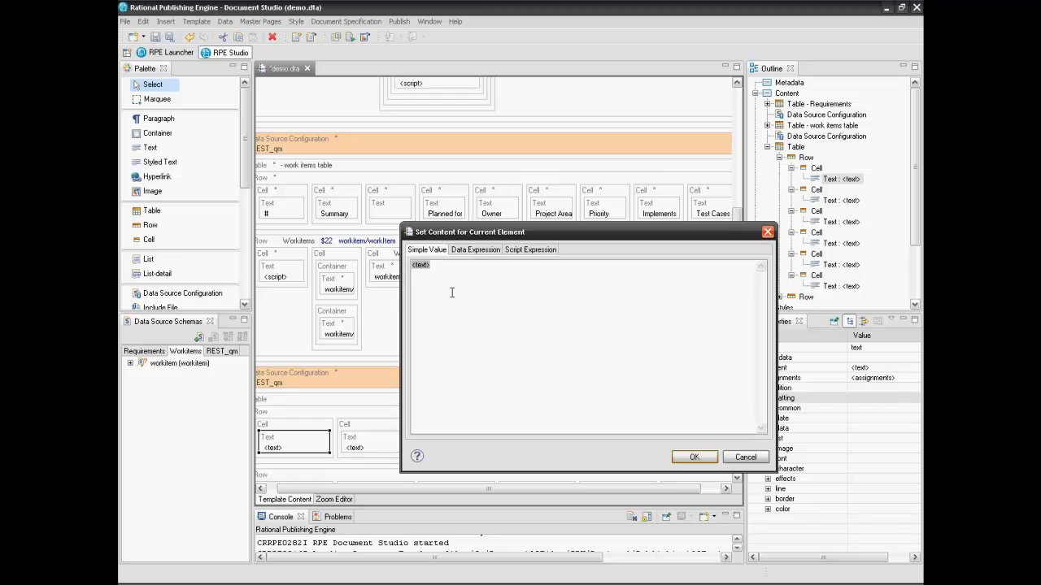
key(Delete)
text(ID)
click(680, 459)
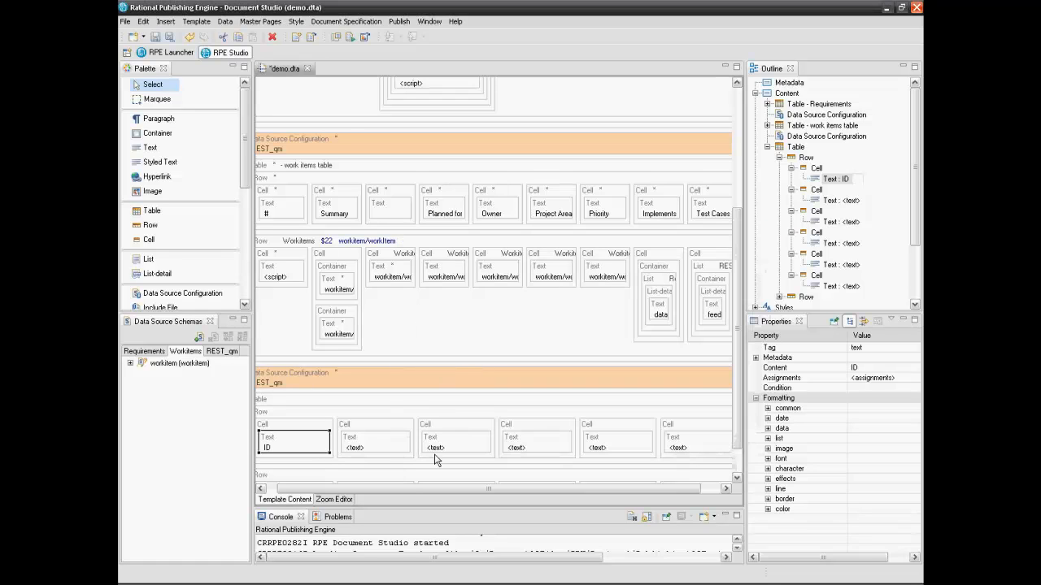
double_click(389, 445)
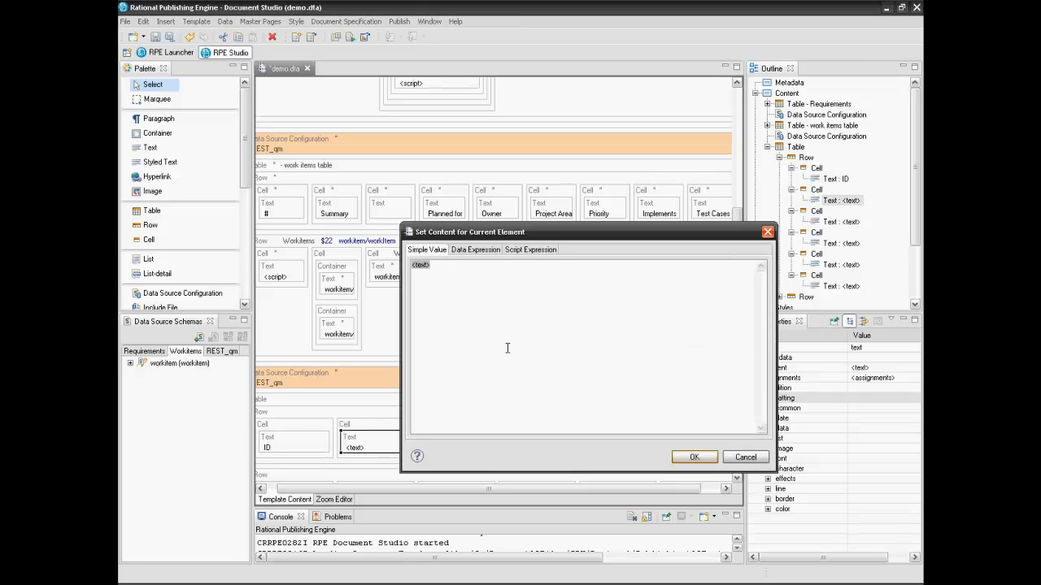
key(BackSpace)
text(Name)
click(694, 457)
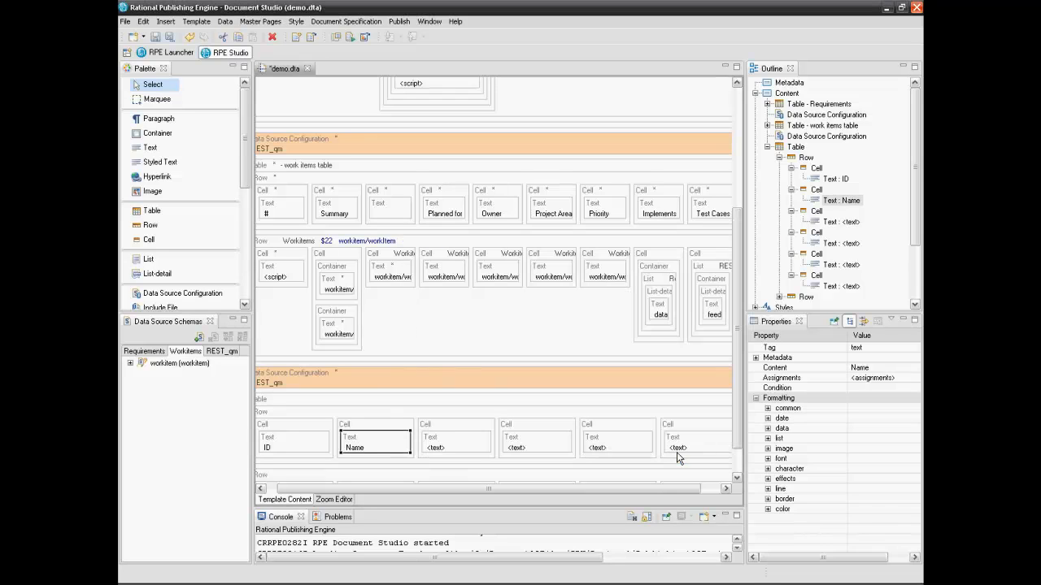
double_click(449, 441)
key(BackSpace)
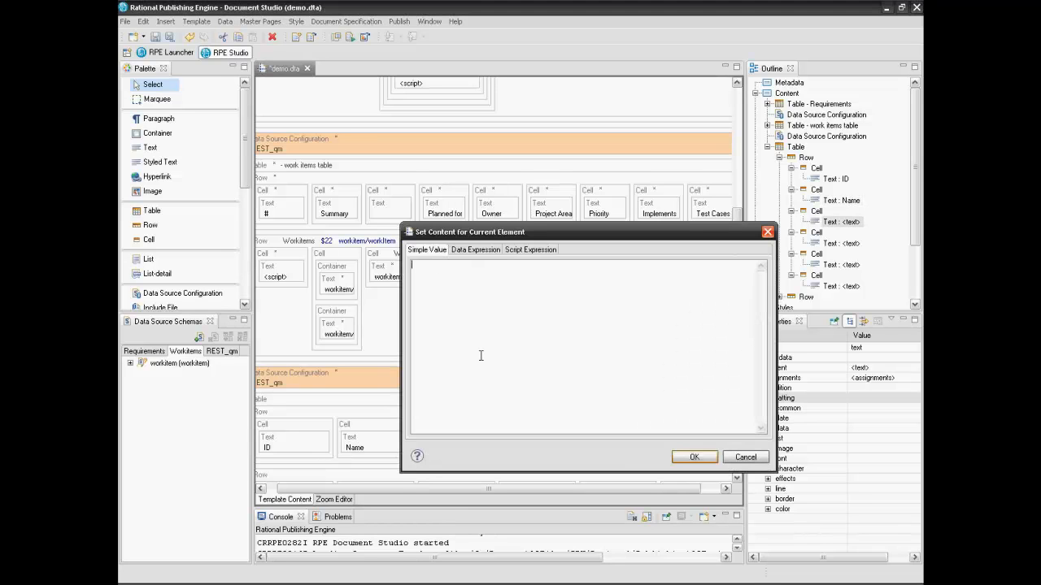
text(State)
click(678, 457)
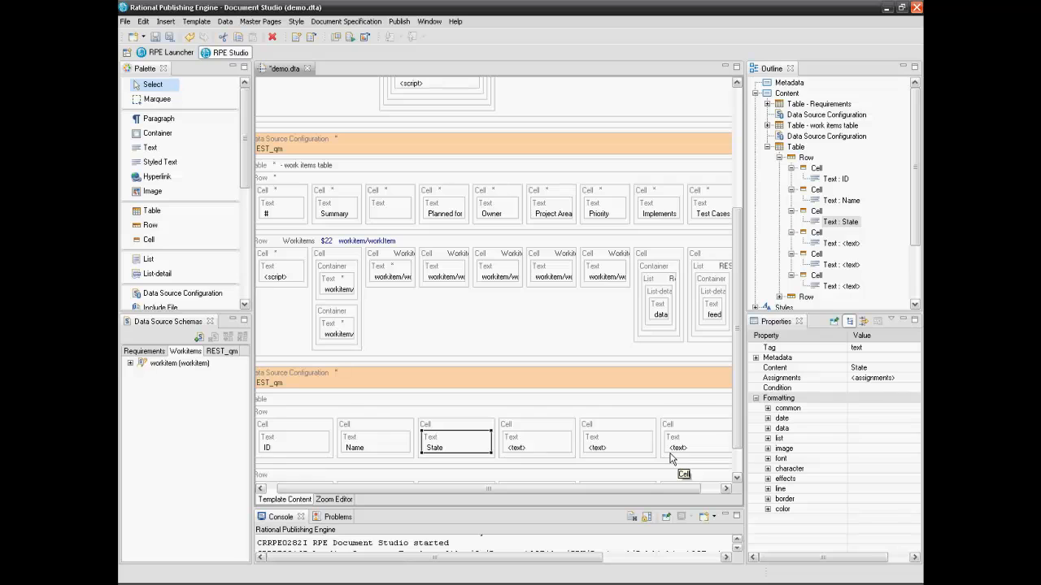
Set the remaining header texts to Owner, Release and Modified
click(523, 443)
double_click(522, 443)
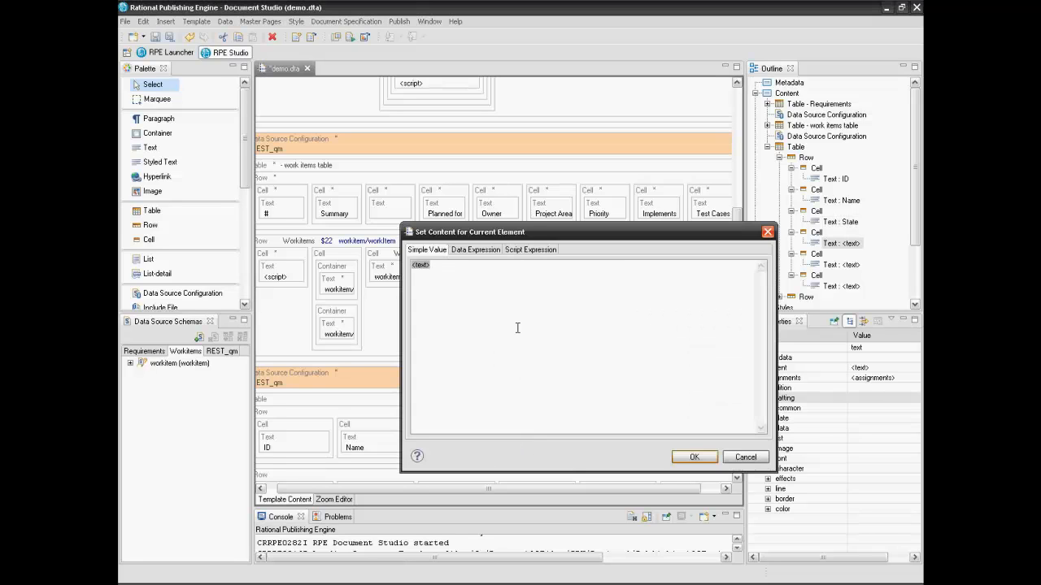
key(BackSpace)
text(Owner)
click(697, 457)
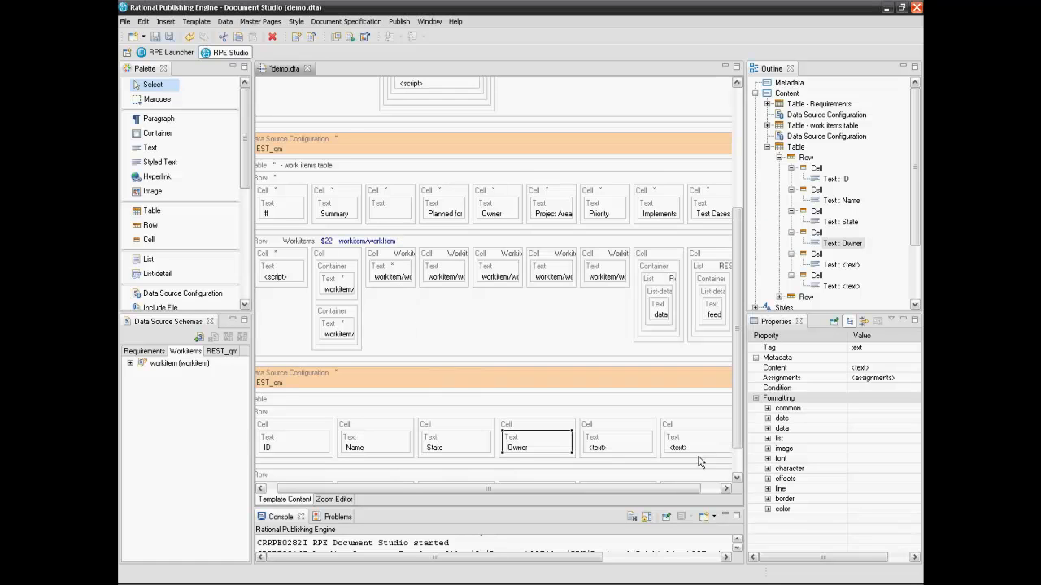
double_click(614, 446)
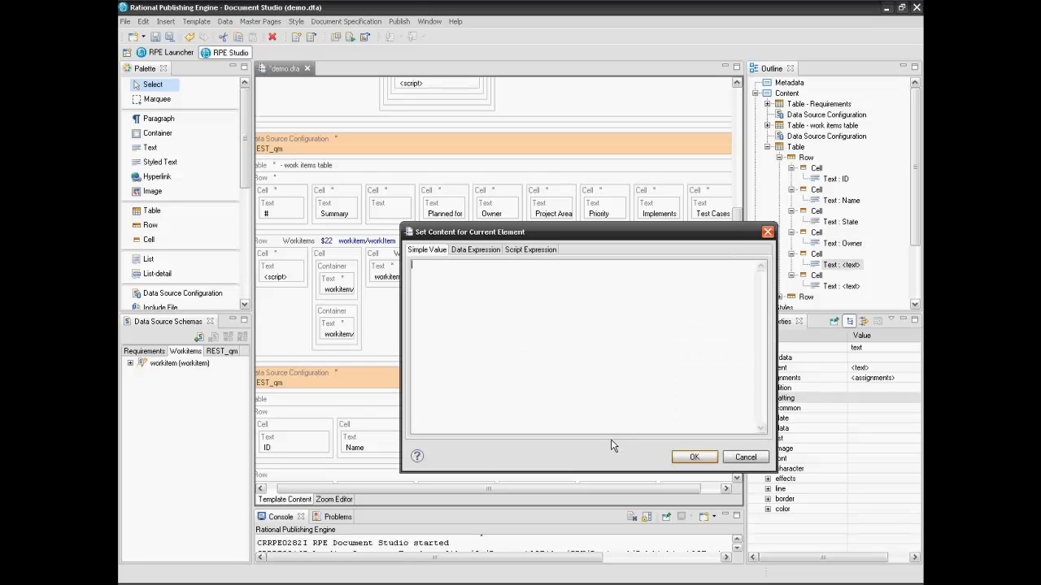
text(Release)
click(712, 459)
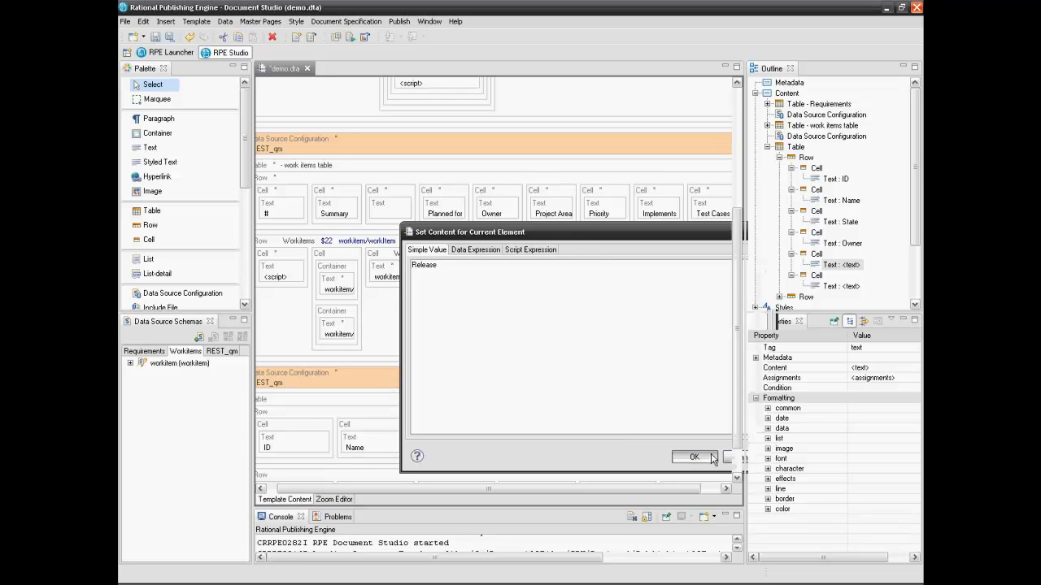
double_click(687, 452)
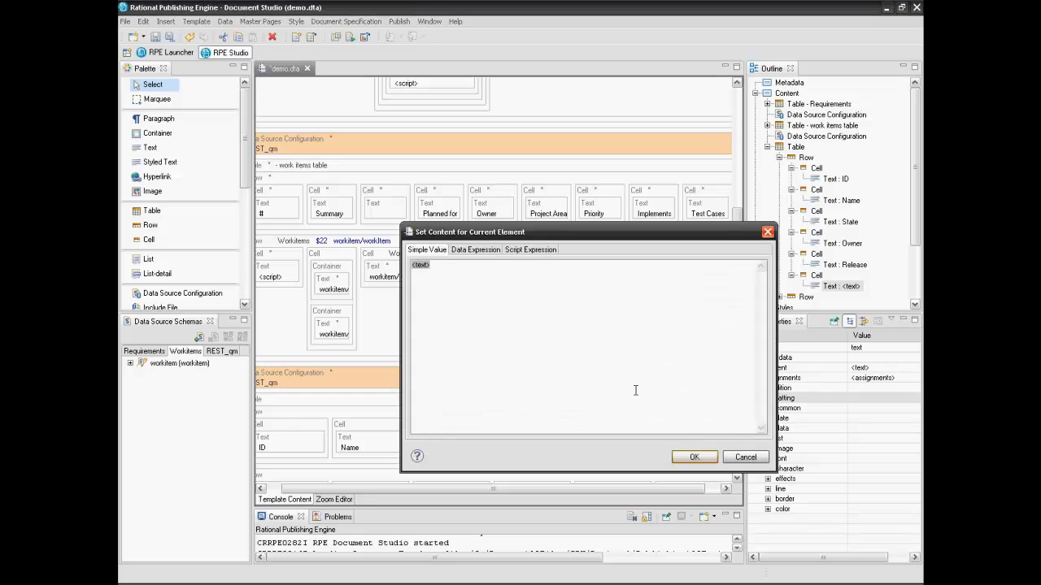
key(BackSpace)
text(Modified)
click(685, 459)
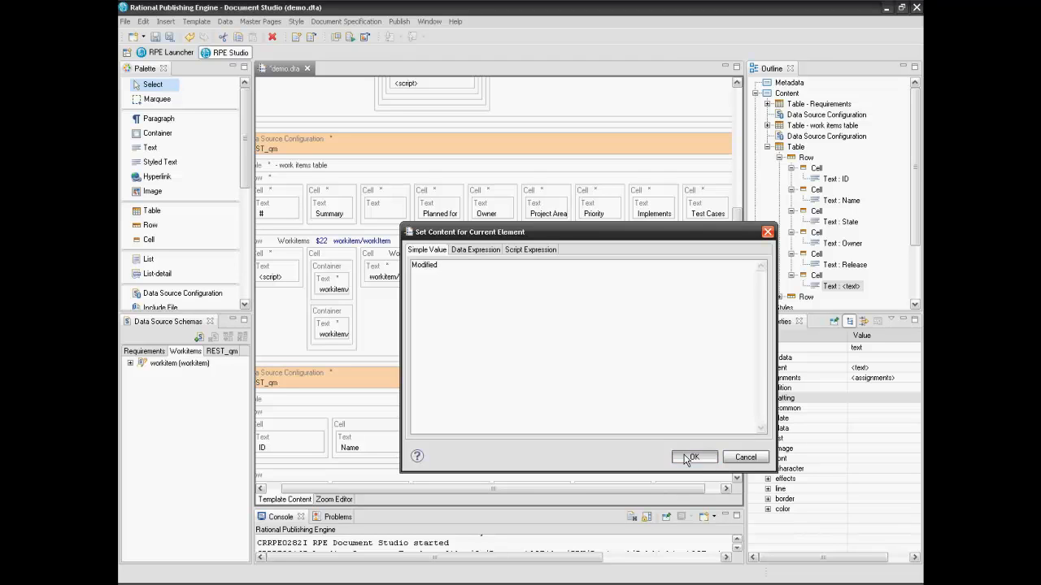
drag(657, 492, 623, 493)
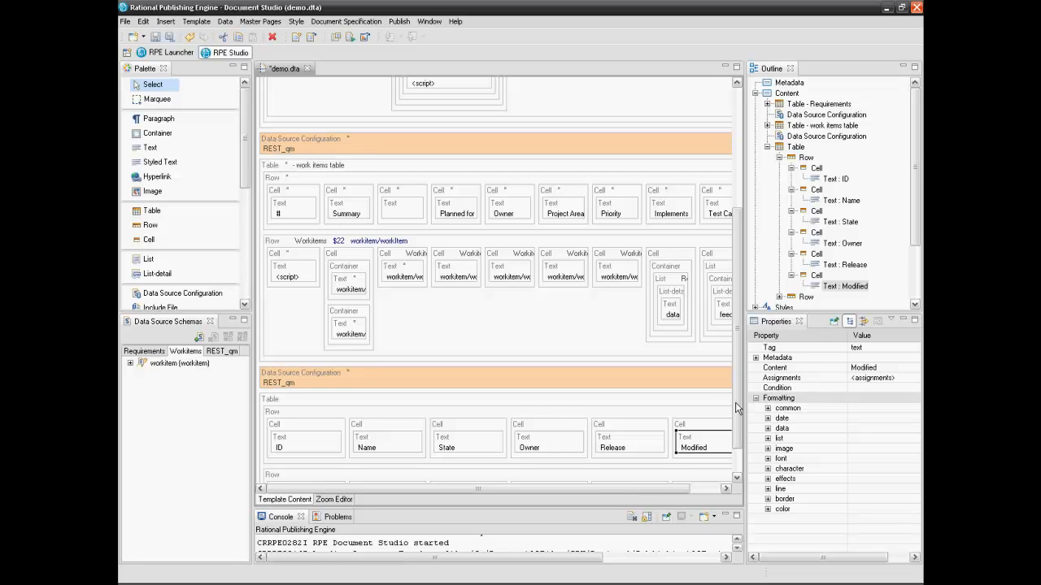
scroll(734, 456, down, 2)
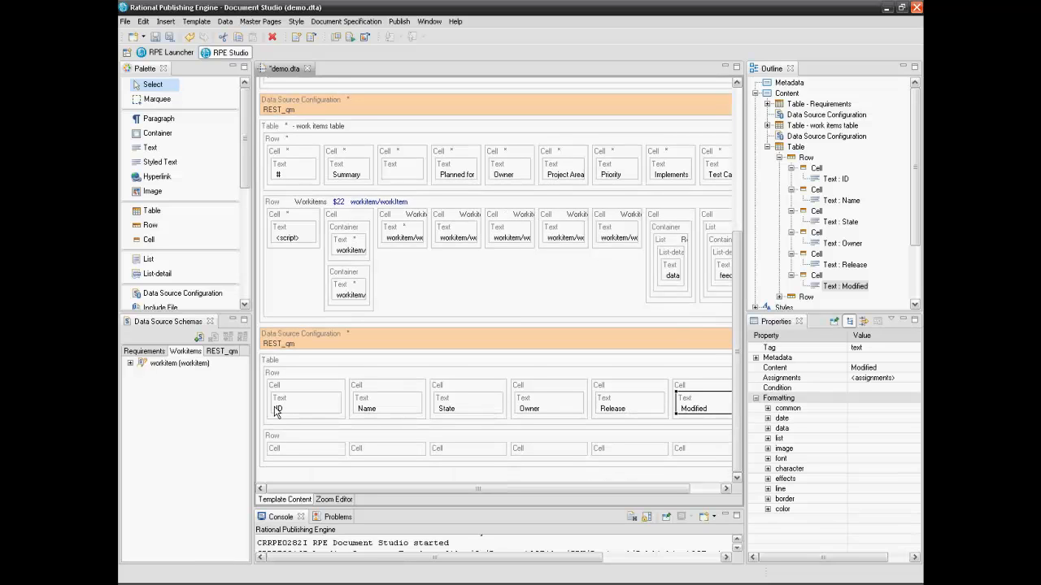
Bind the second row to REST_qm feed/entry/content/testplan and add a Text to its first cell
click(233, 355)
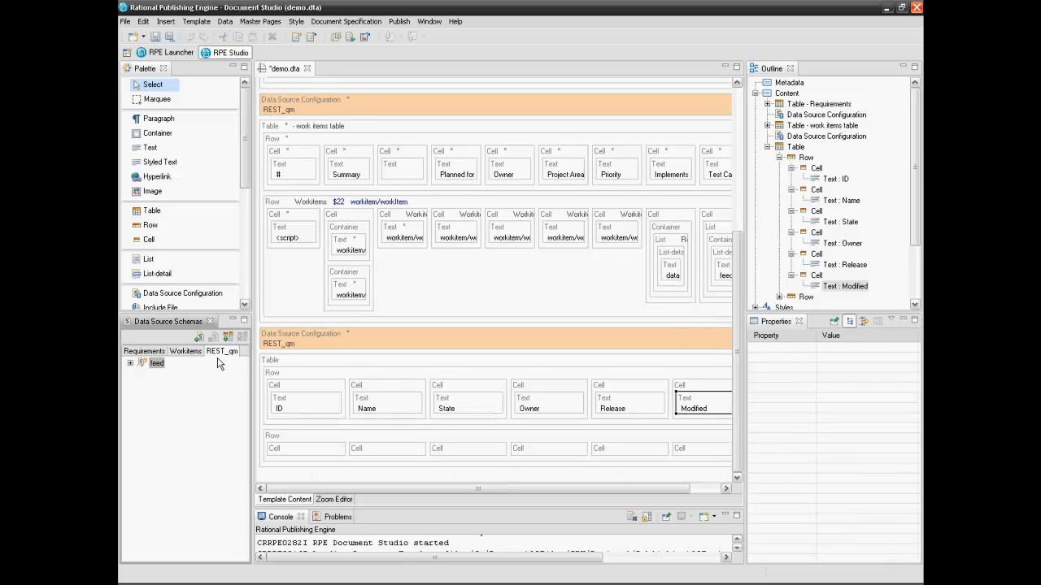
click(131, 363)
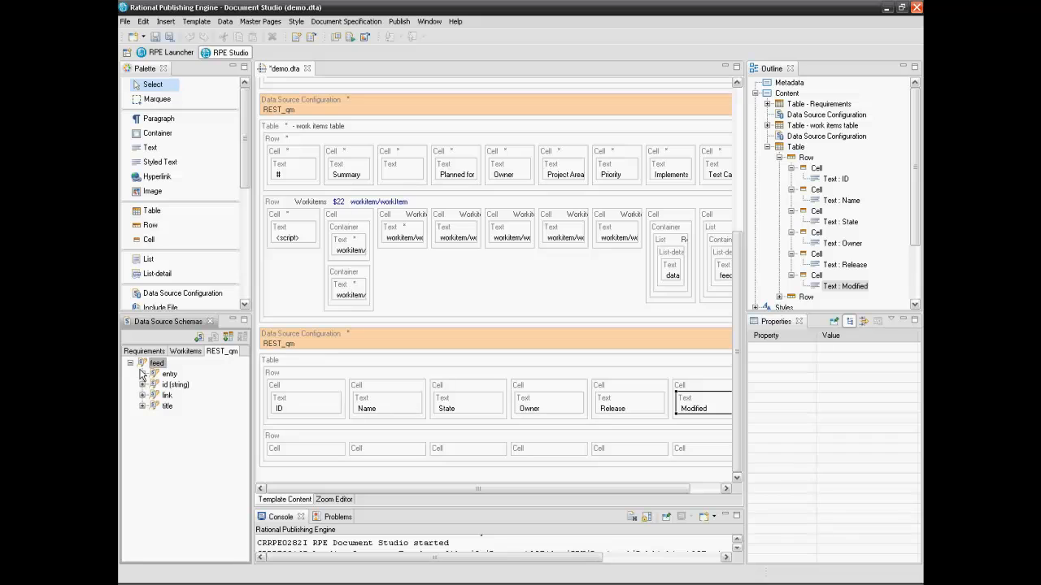
click(142, 374)
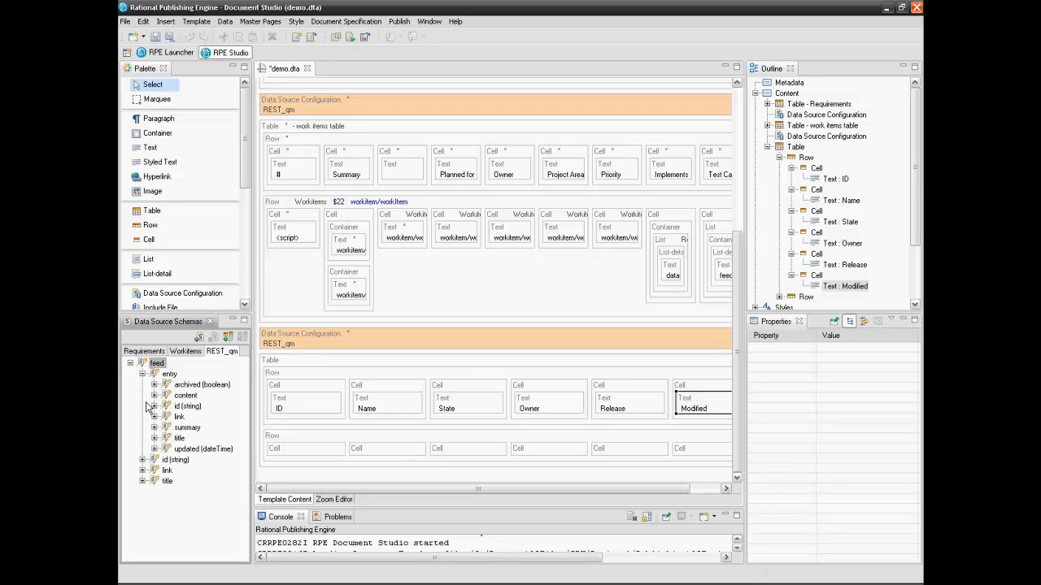
click(153, 397)
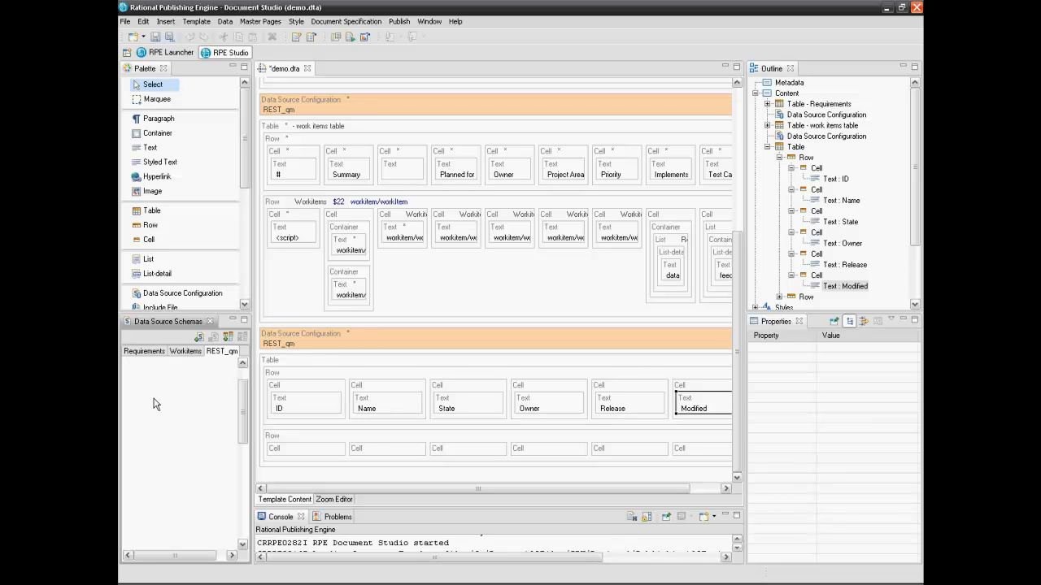
drag(242, 431, 242, 482)
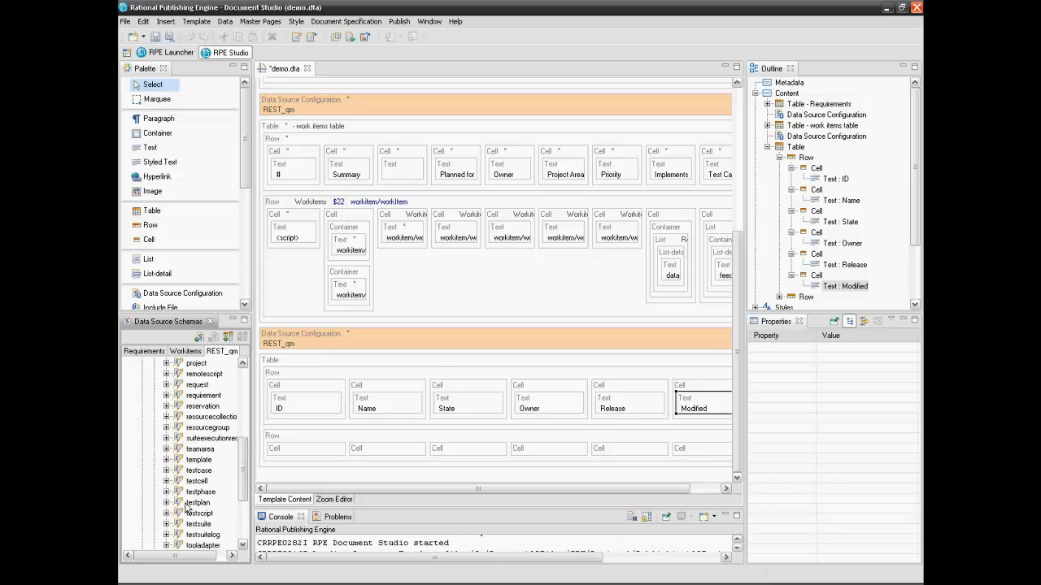
click(192, 503)
click(166, 503)
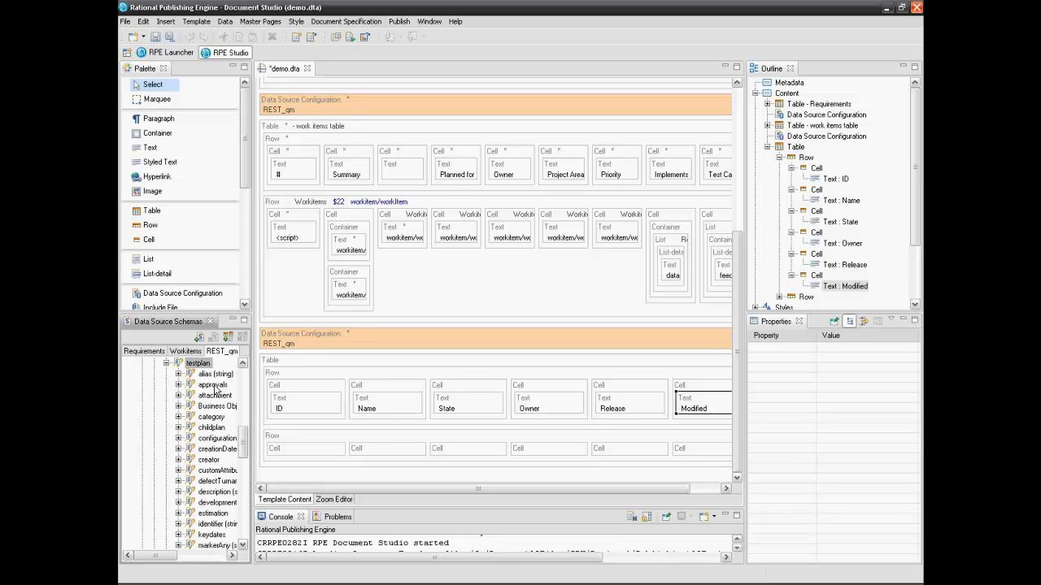
drag(200, 366, 304, 440)
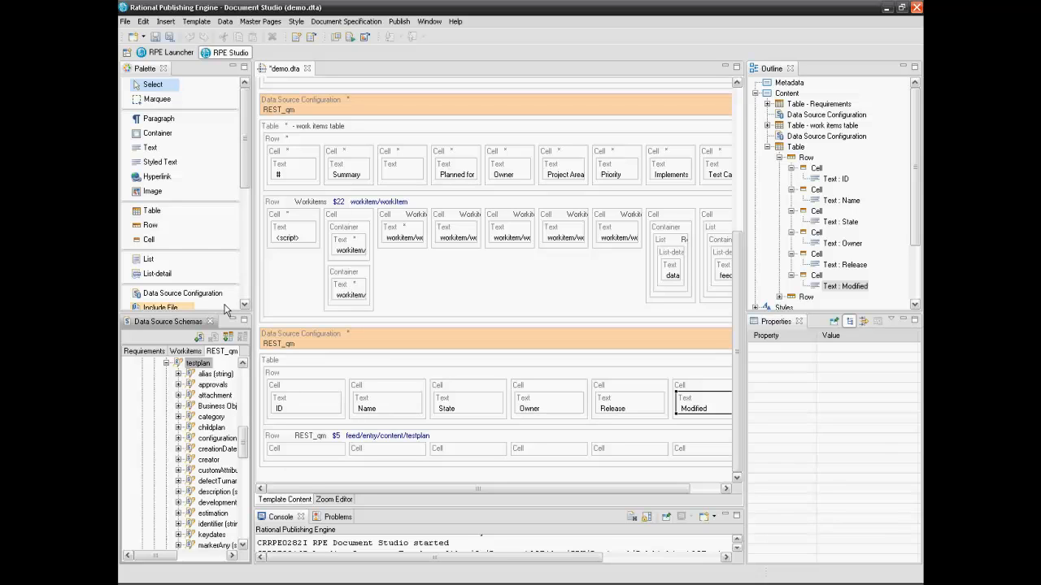
click(154, 150)
drag(154, 155, 290, 470)
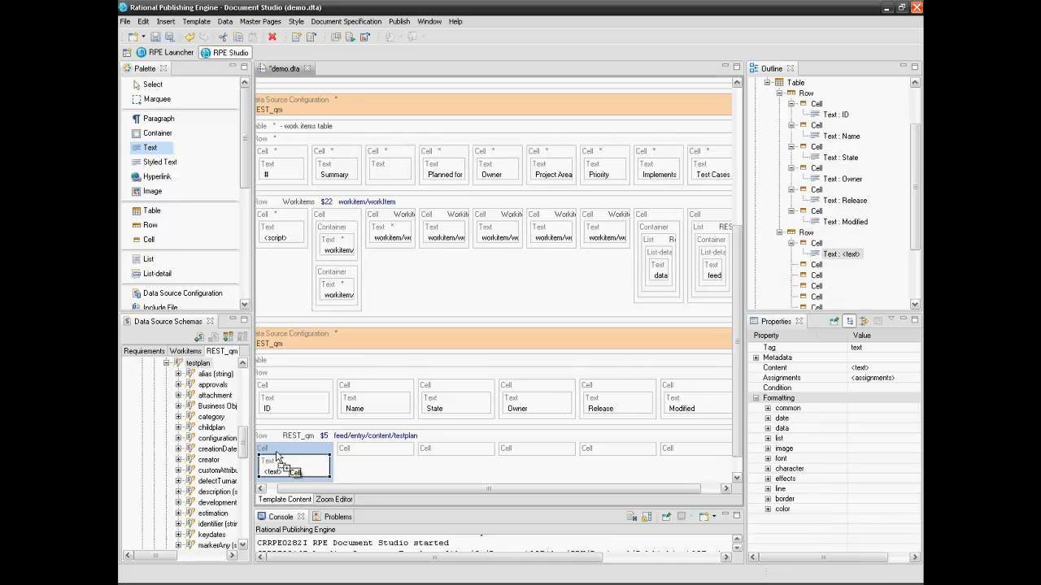
Open the first-cell Text's script expression and check testplan's identifier attribute
click(152, 85)
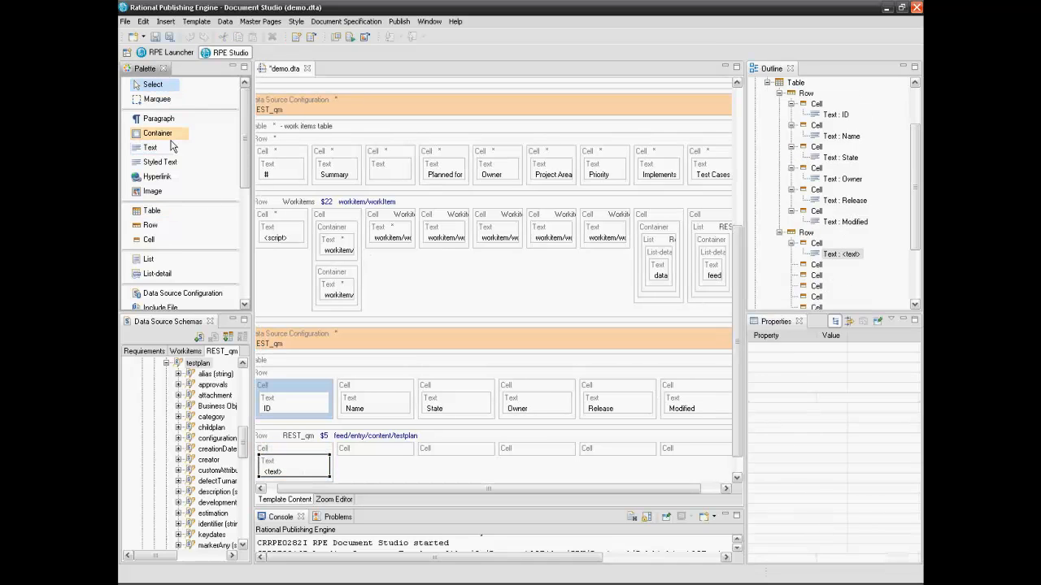
click(290, 495)
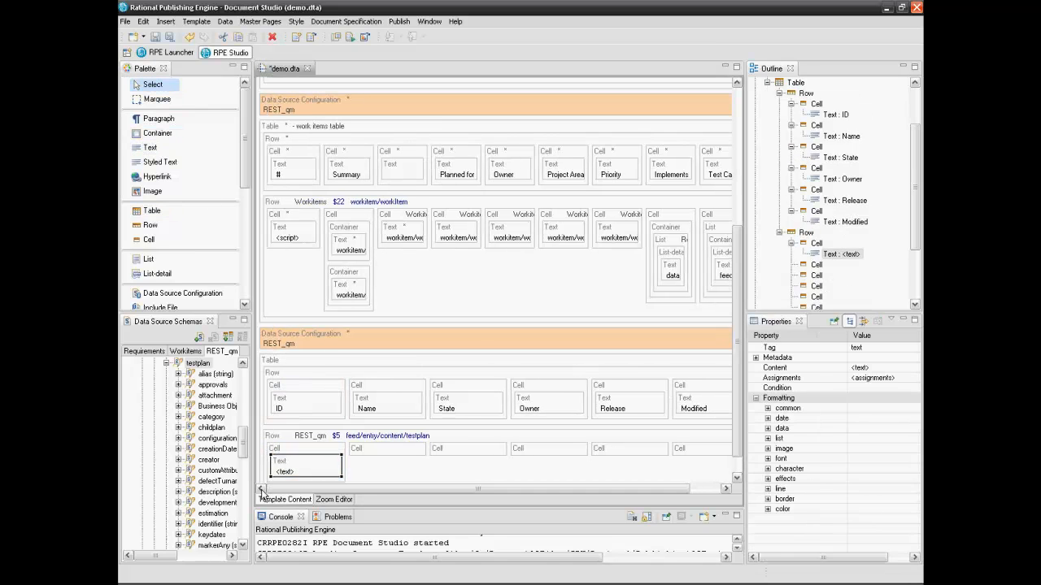
scroll(739, 431, down, 1)
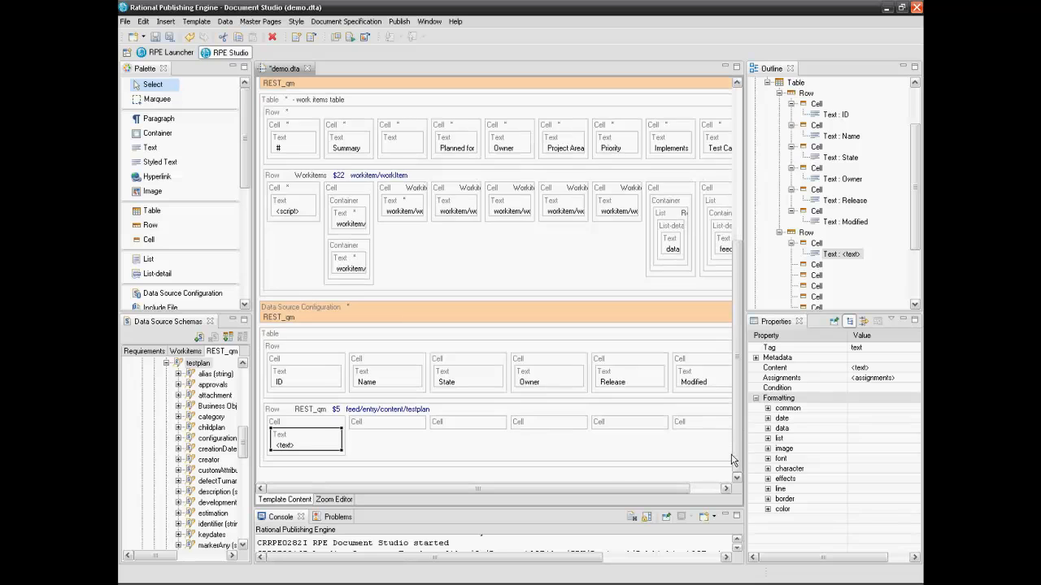
double_click(319, 445)
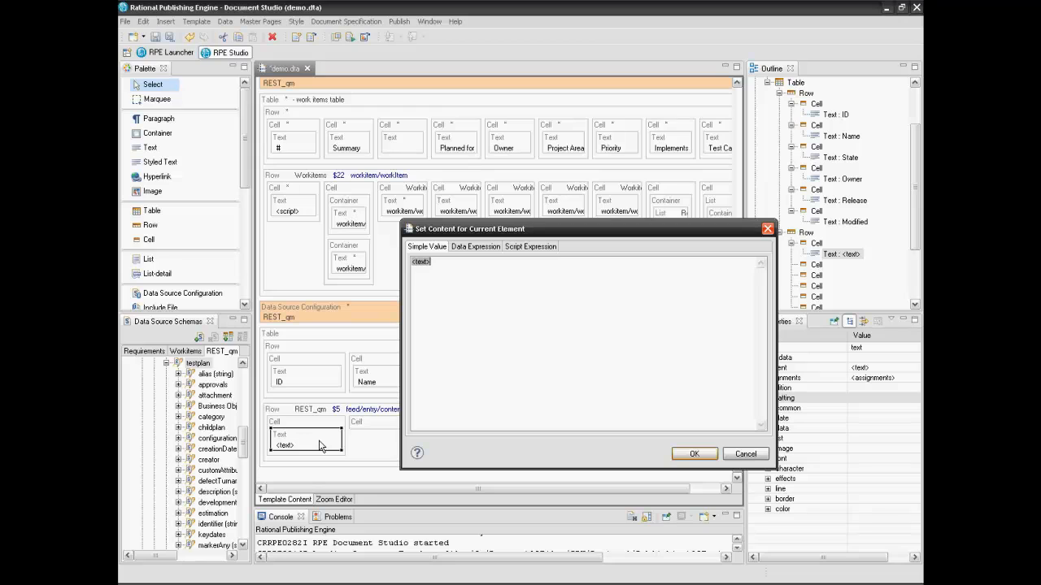
click(518, 247)
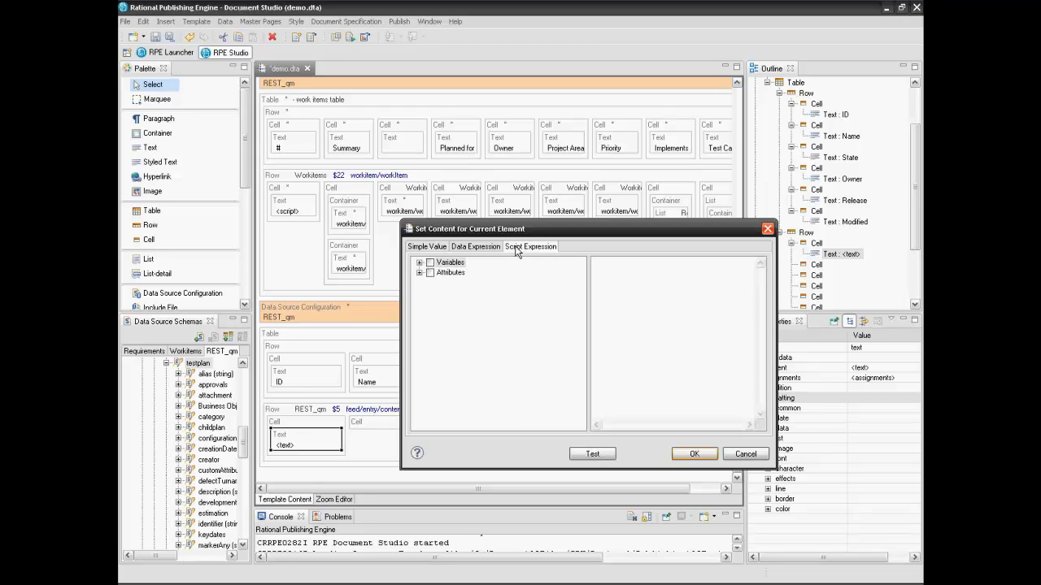
click(419, 273)
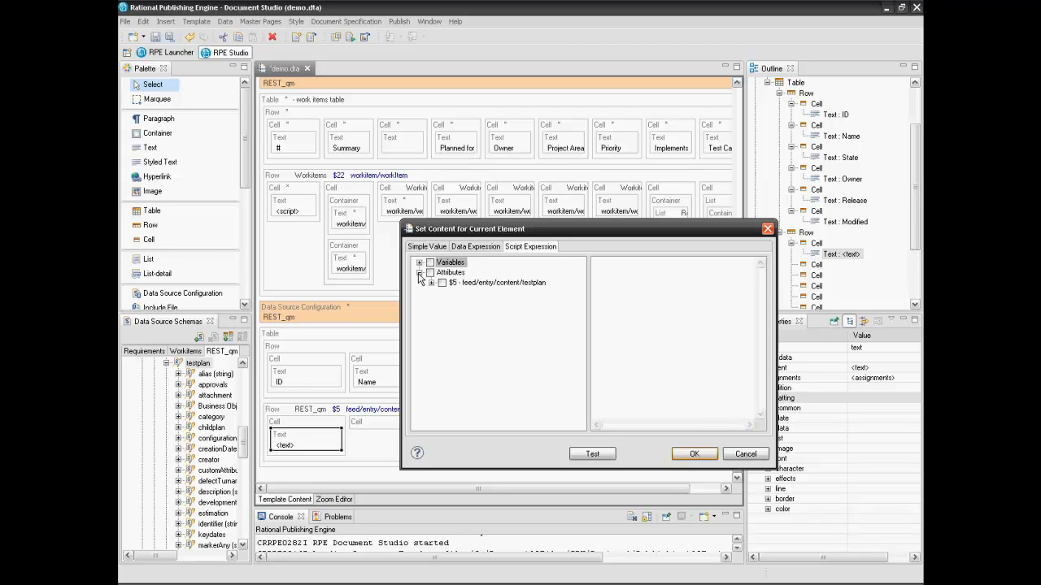
click(431, 283)
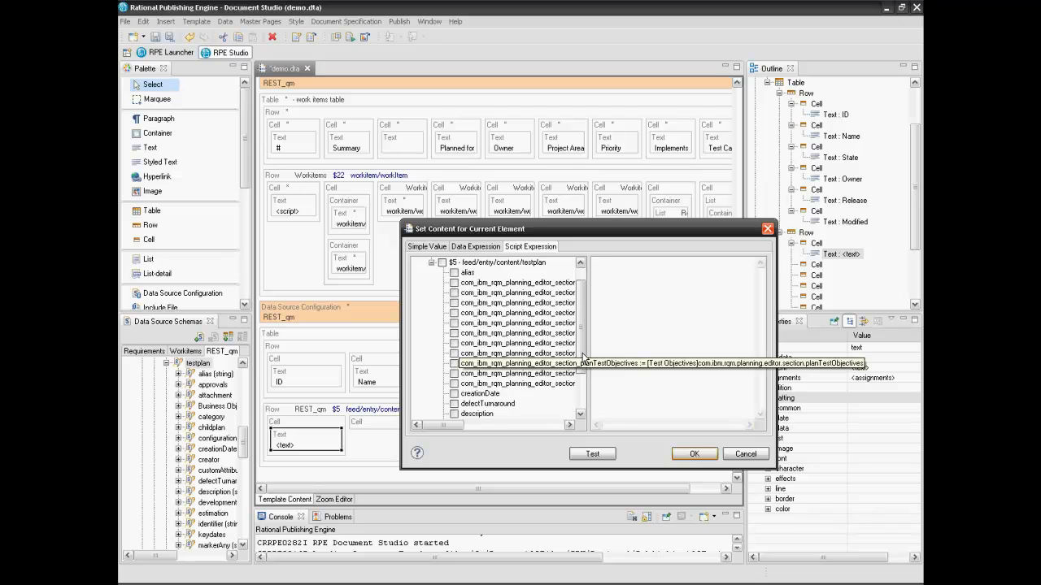
drag(582, 355, 583, 389)
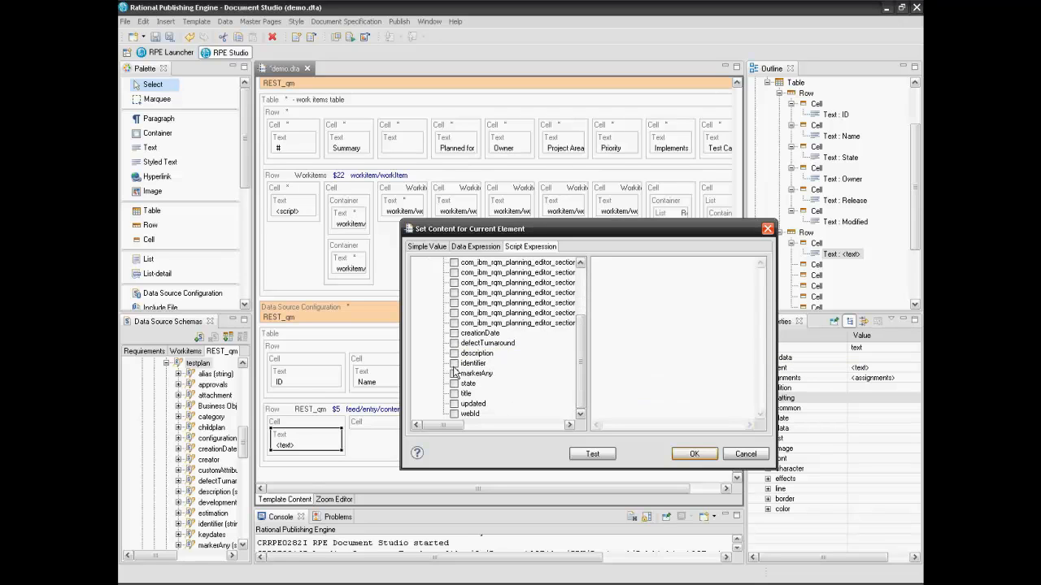
click(454, 364)
Begin the script with var pos = identifier.lastIndexOf("/") and var id = identifier
text(ar pos =)
drag(483, 366, 645, 263)
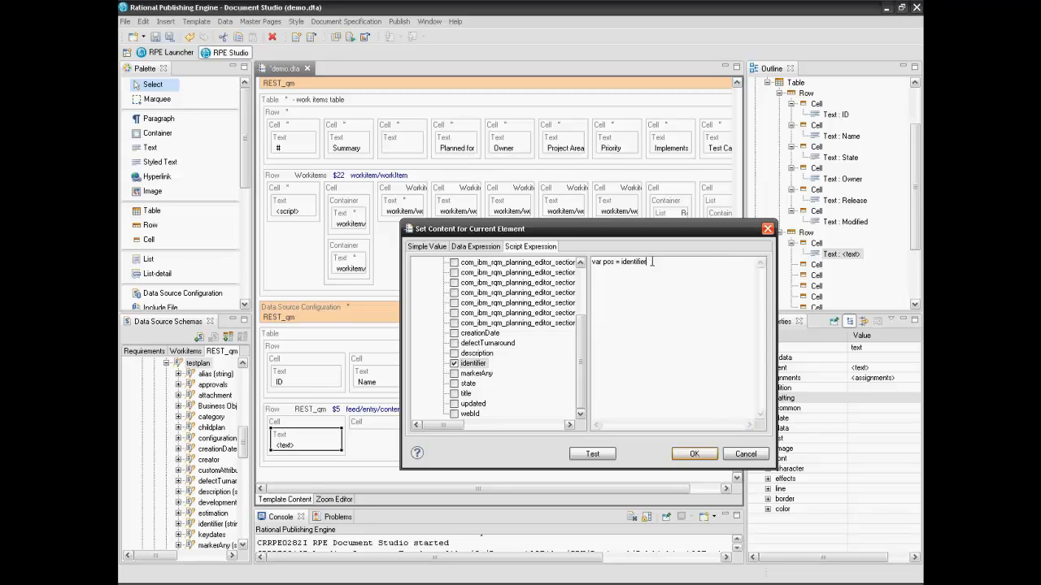
text(.lastIndexOf("/")
key(Return)
text(var id = identifier)
Add an if (pos>0) block that keeps id's part after the last slash, and apply the script
key(Return)
text(va)
key(BackSpace)
key(BackSpace)
text(if (pos)
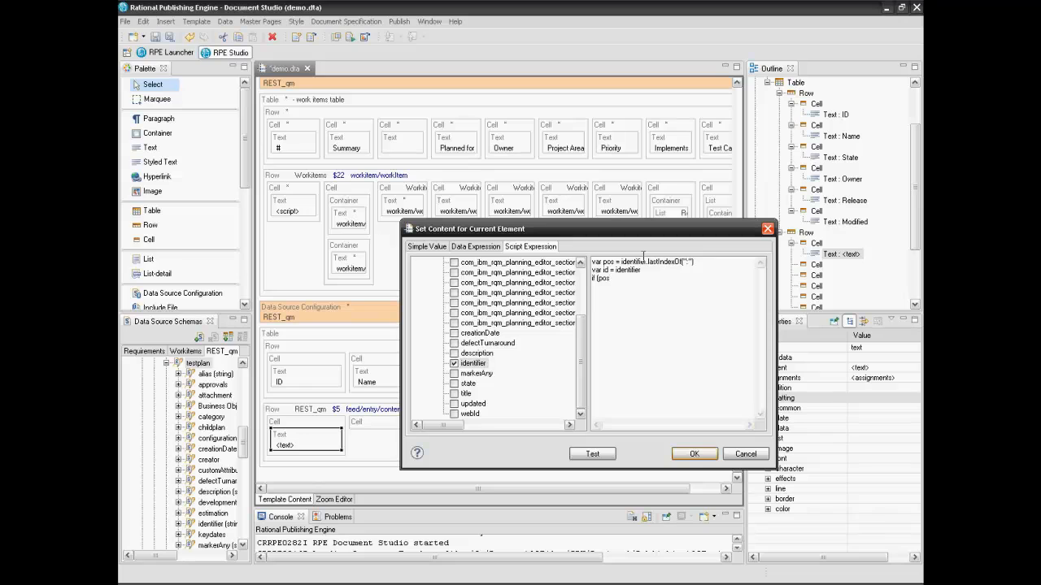
text(>0) )
text({)
key(Return)
text(id = identifier.substr(pos+1)
key(Return)
text(id)
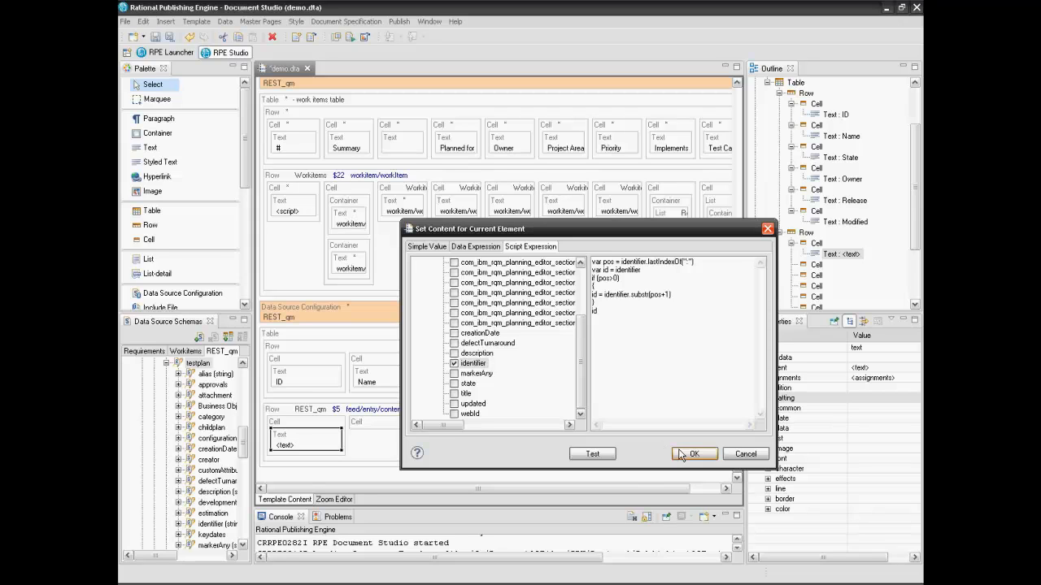
click(690, 453)
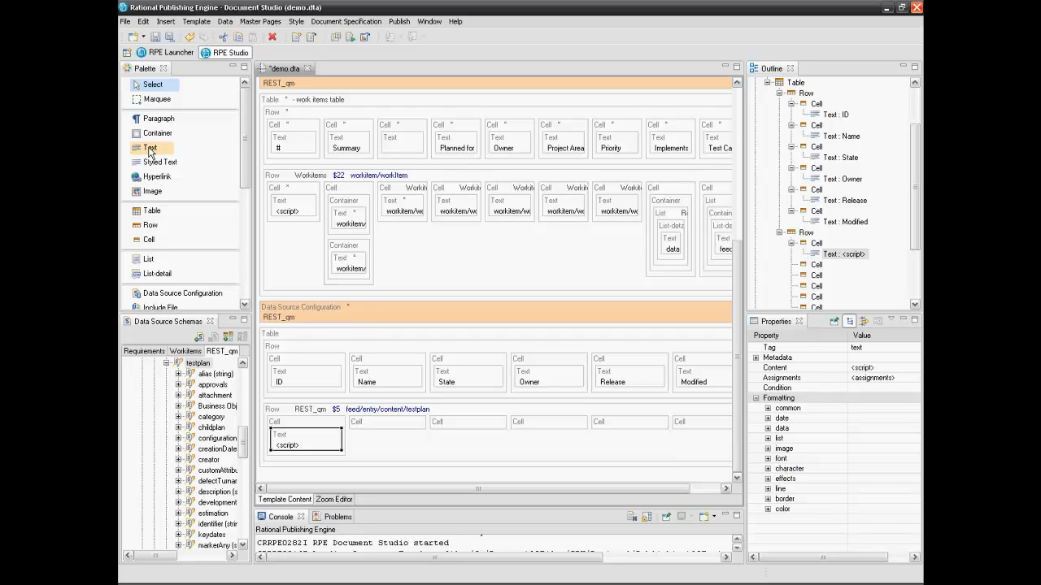
click(151, 149)
Add a Text in the testplan row's second cell bound to the $5 testplan title
click(374, 427)
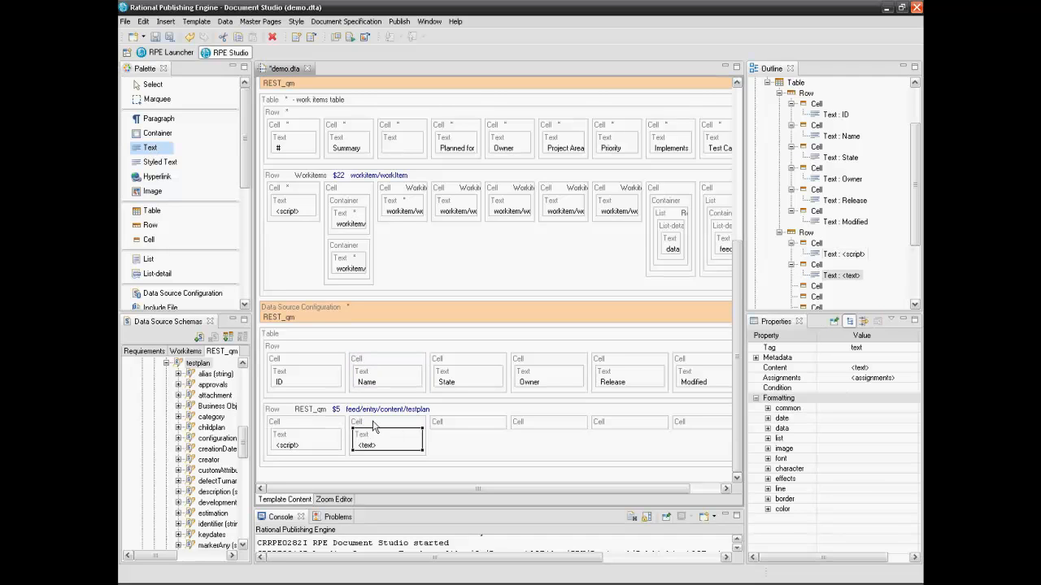
click(151, 84)
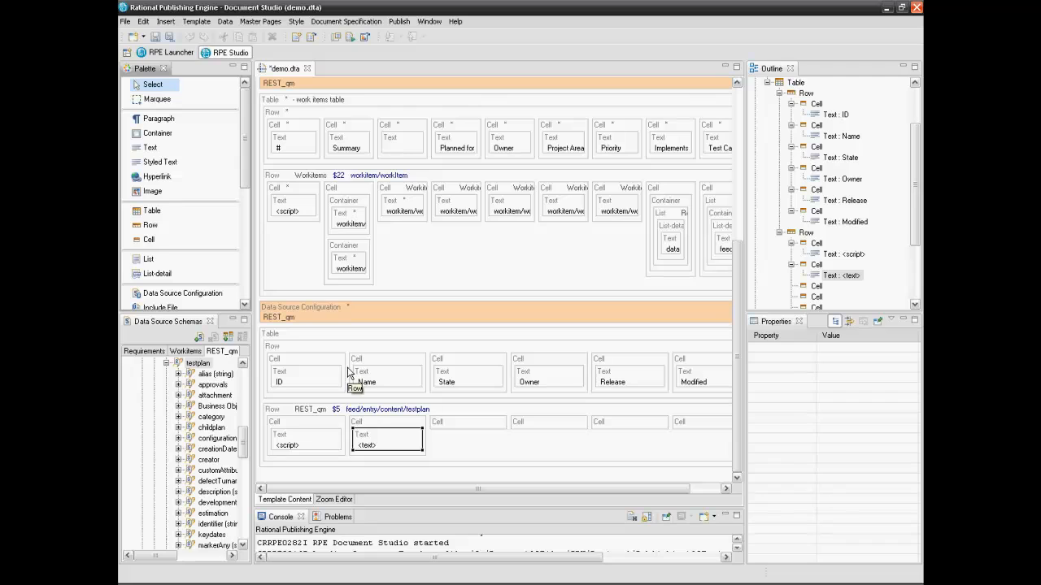
double_click(374, 440)
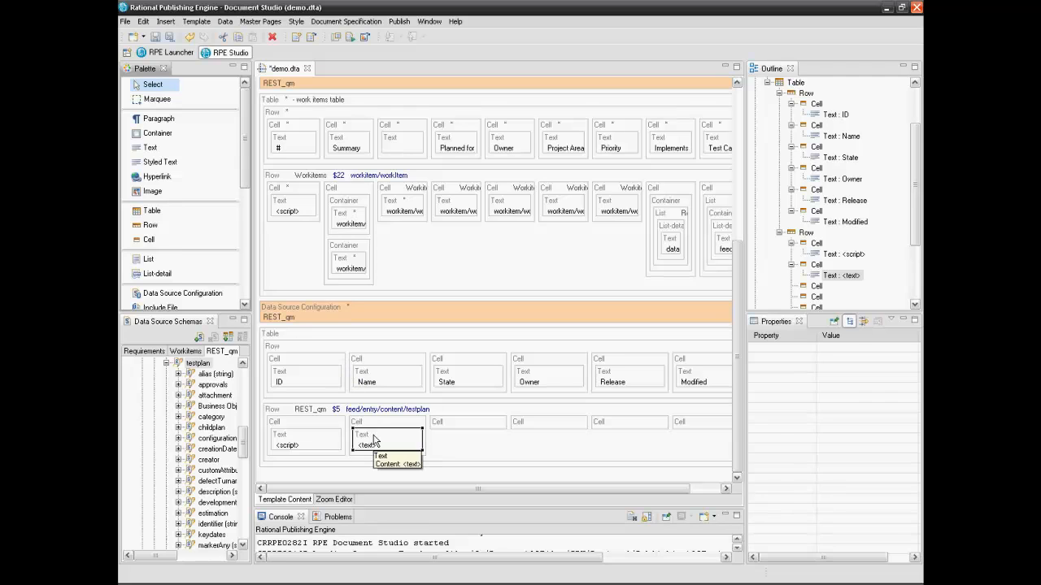
click(476, 248)
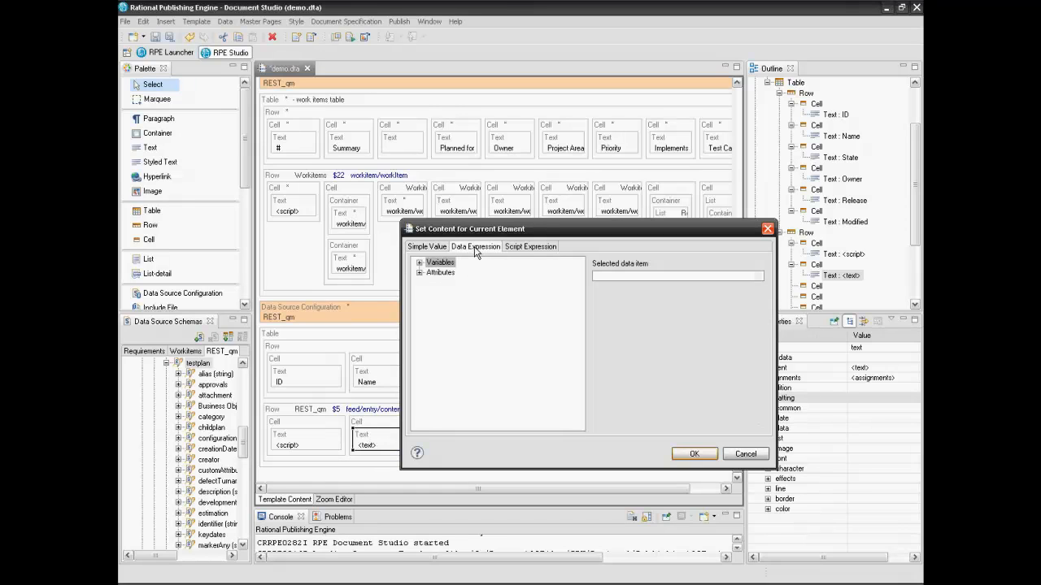
click(420, 273)
click(432, 283)
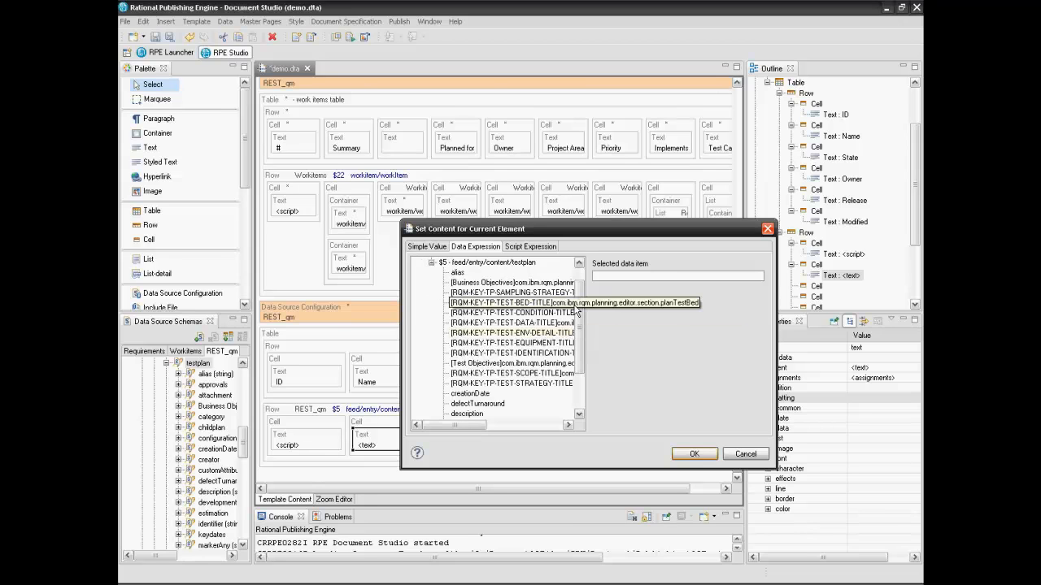
scroll(459, 396, down, 2)
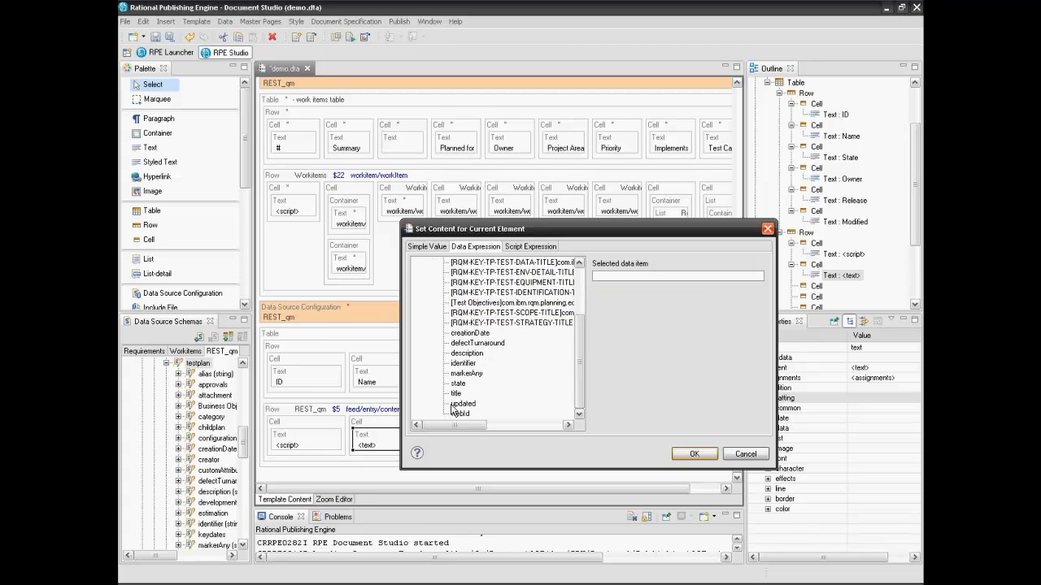
click(457, 395)
click(690, 454)
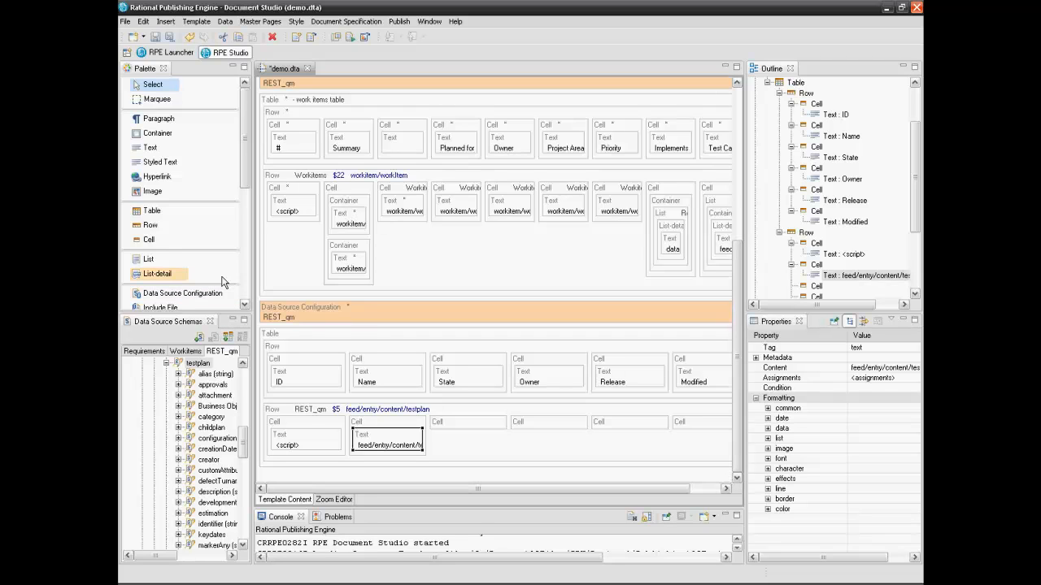
click(154, 260)
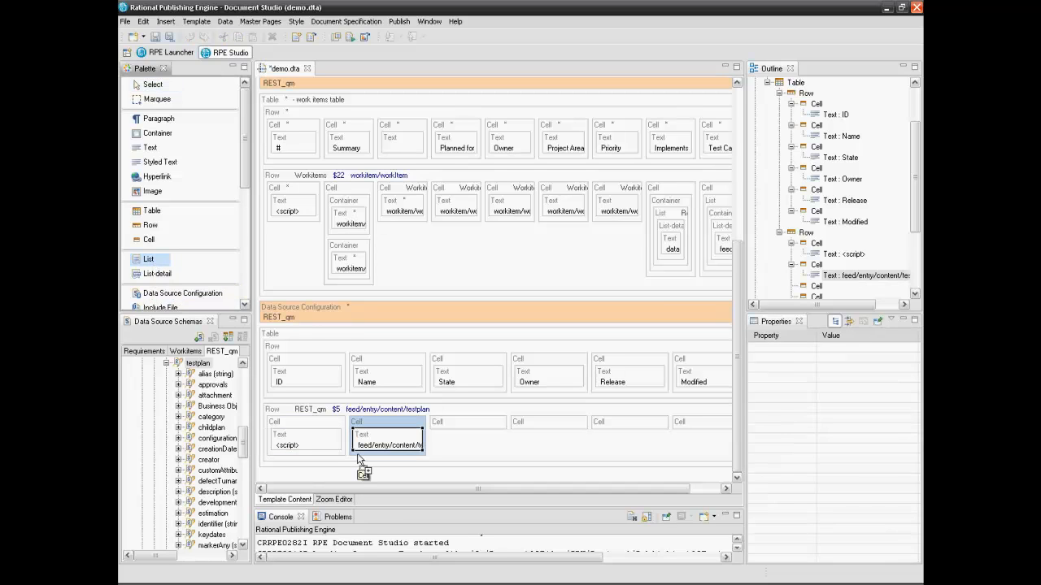
Insert a List in the second cell and add a Container above its List-detail
click(358, 459)
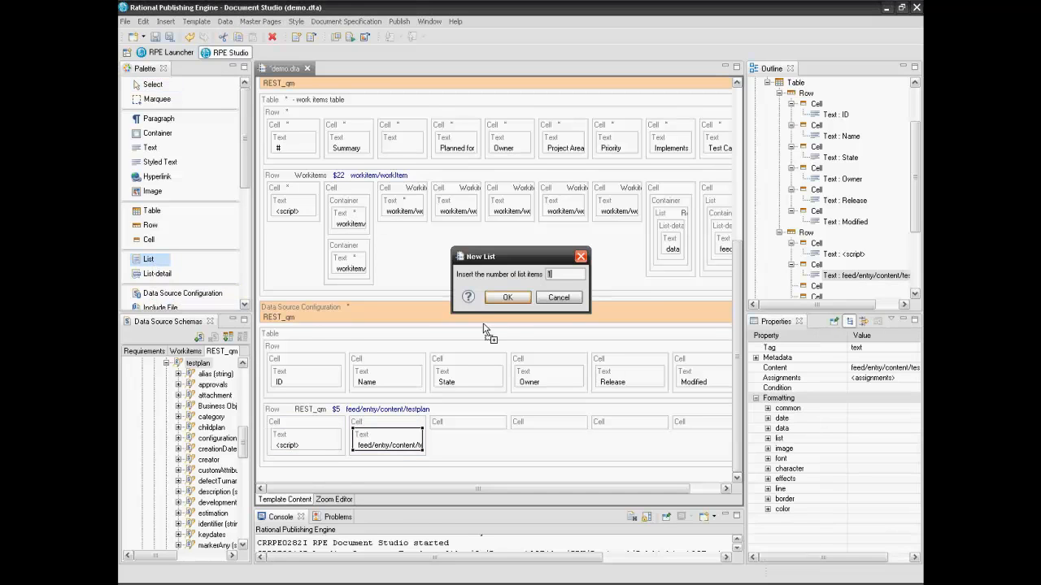
click(497, 298)
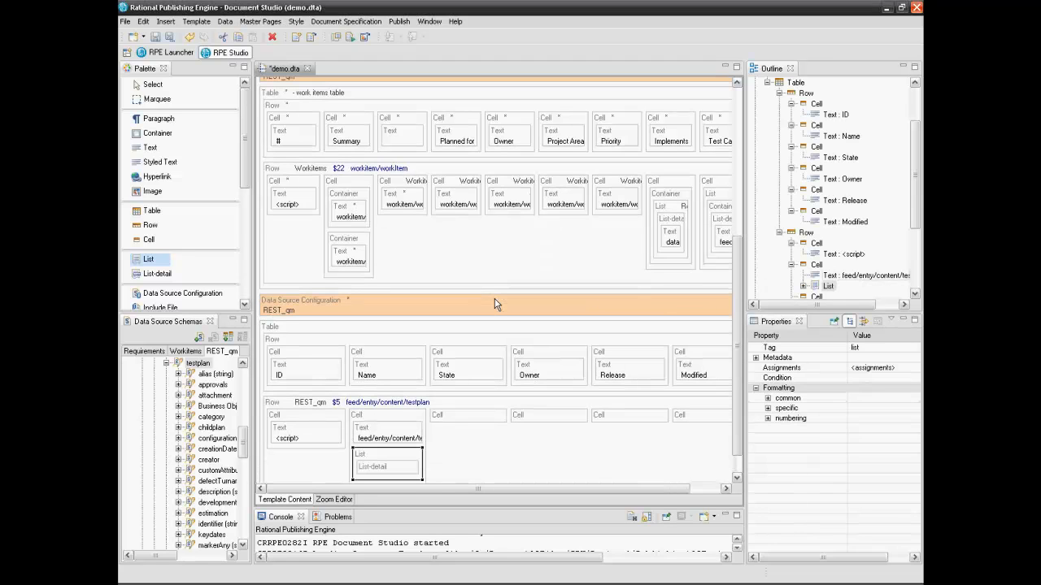
scroll(732, 389, down, 1)
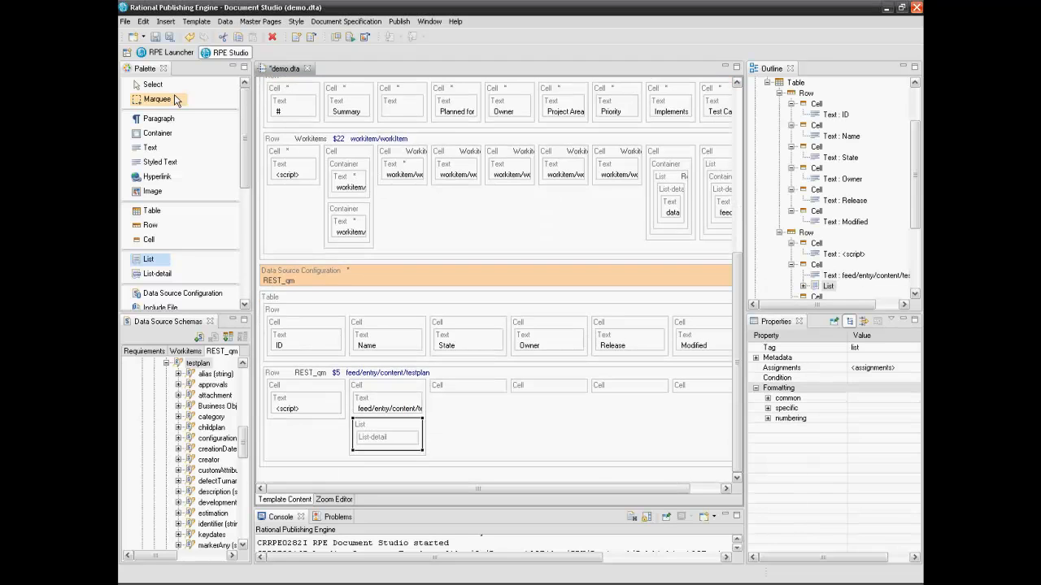
click(149, 84)
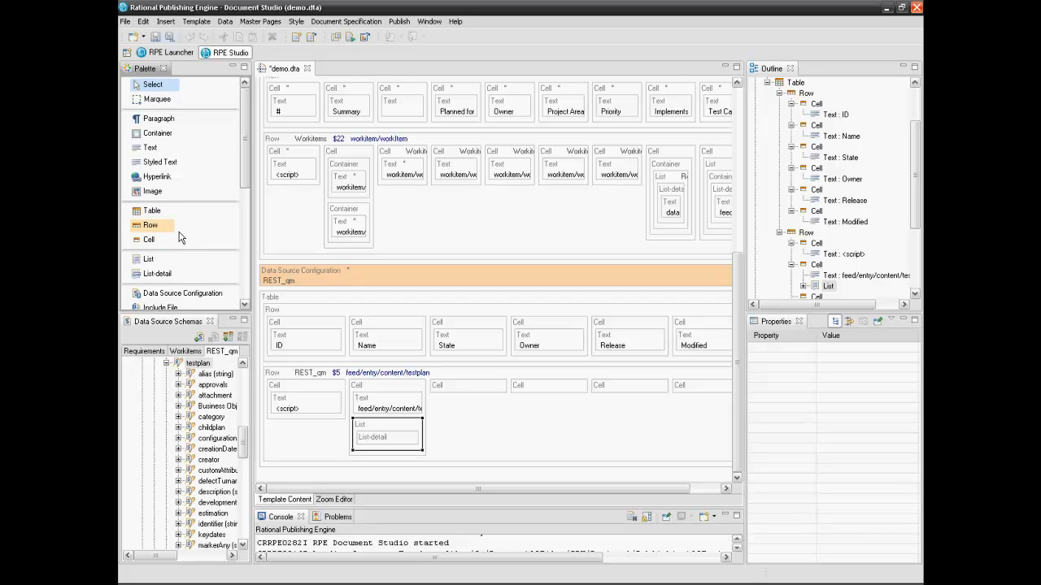
click(154, 139)
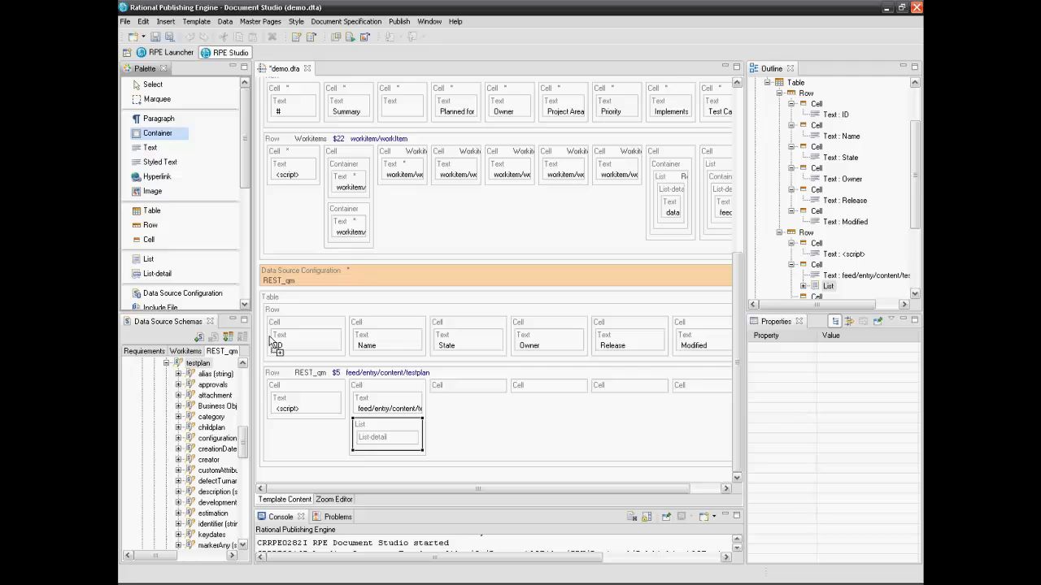
click(374, 435)
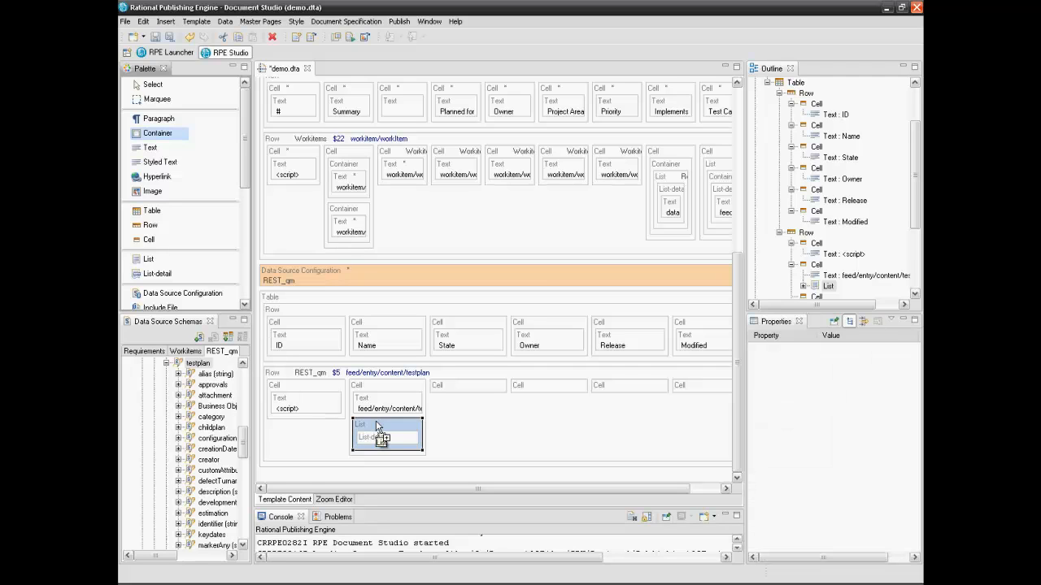
click(143, 83)
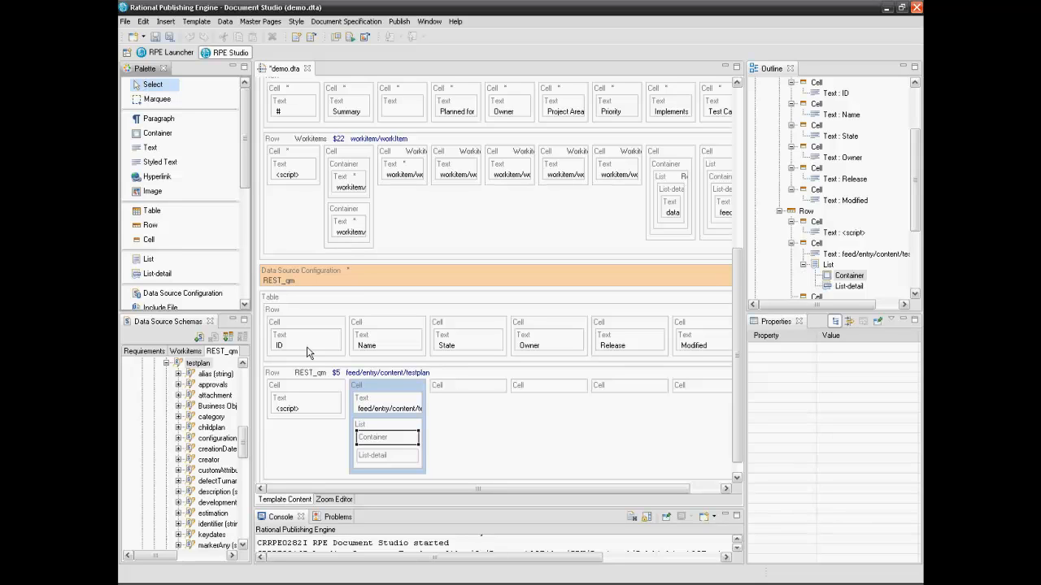
Move the List-detail inside the new Container
click(367, 461)
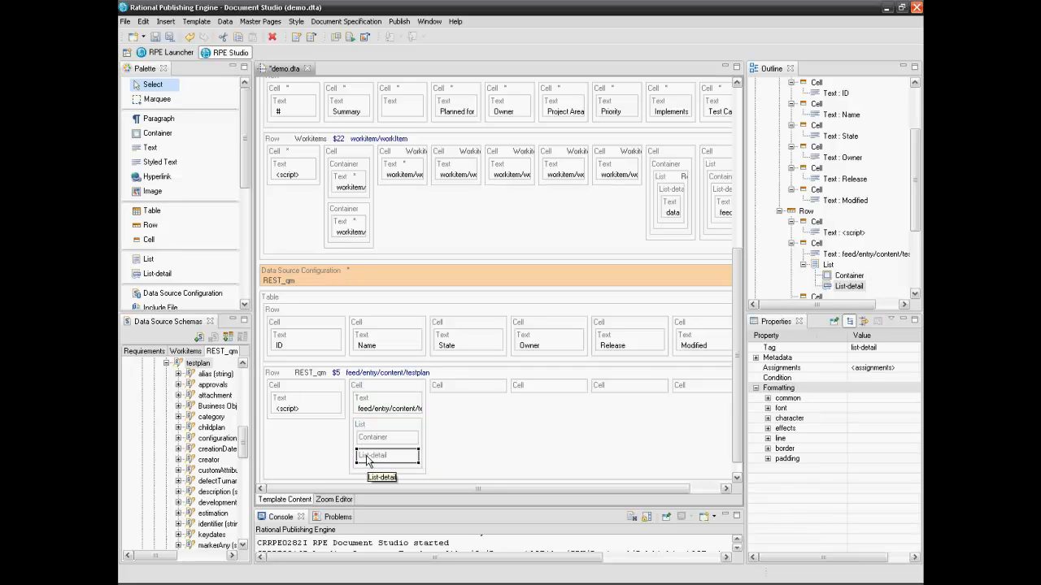
drag(368, 460, 374, 447)
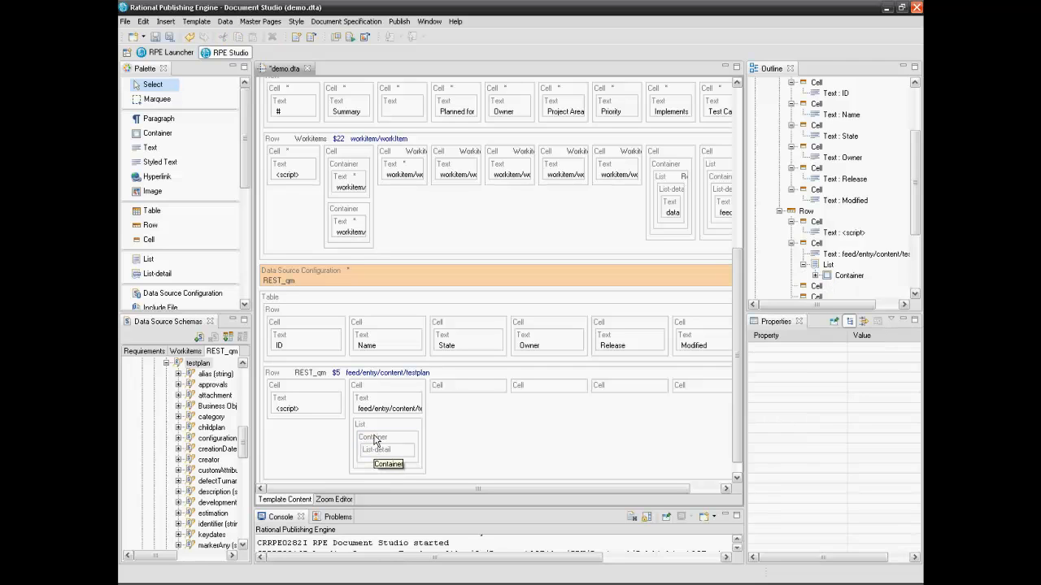
click(375, 442)
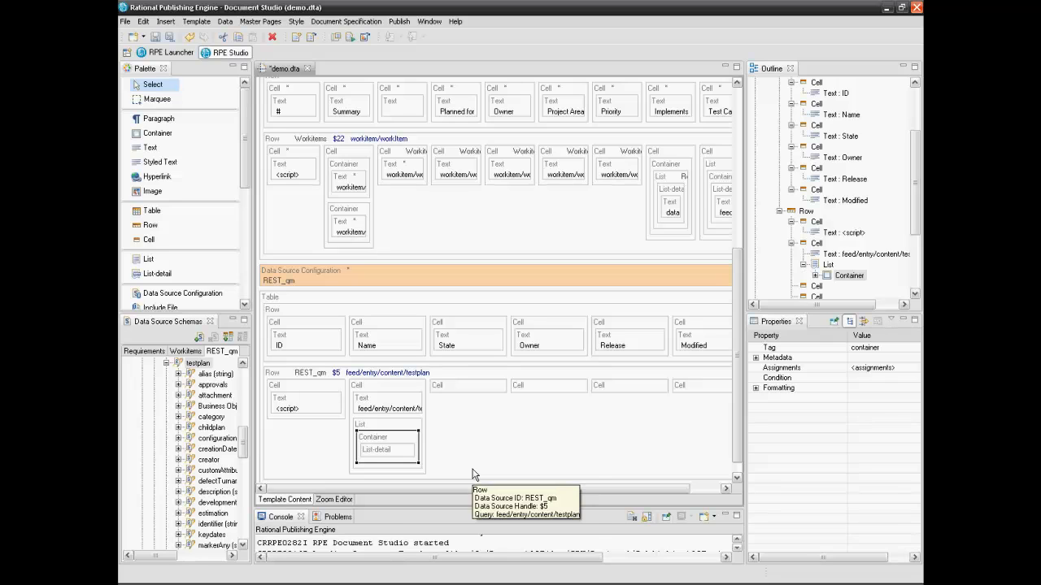
Give the Container a testcase query and widen the left side panels
right_click(388, 438)
mouse_move(410, 466)
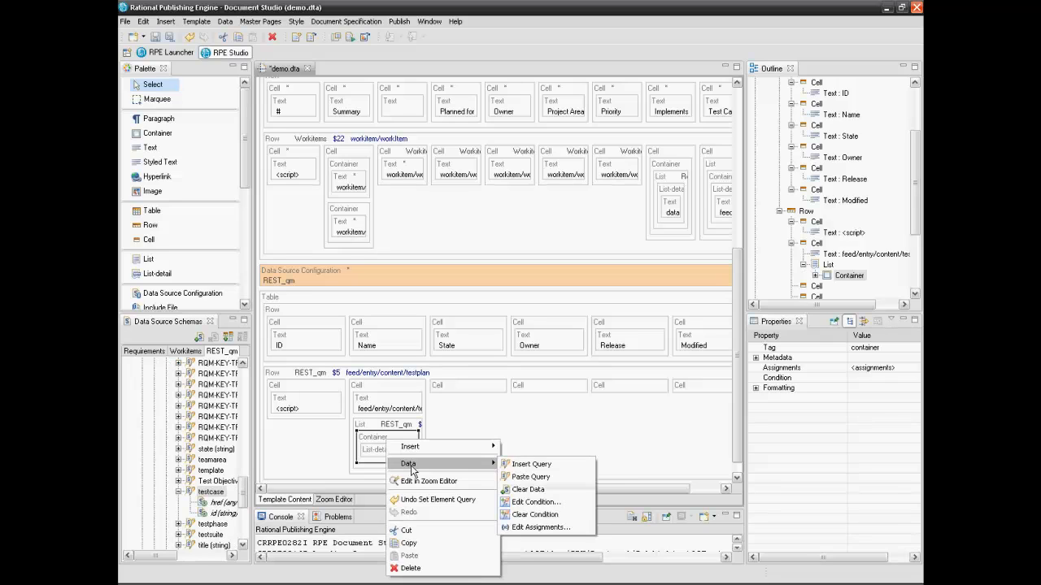
click(506, 482)
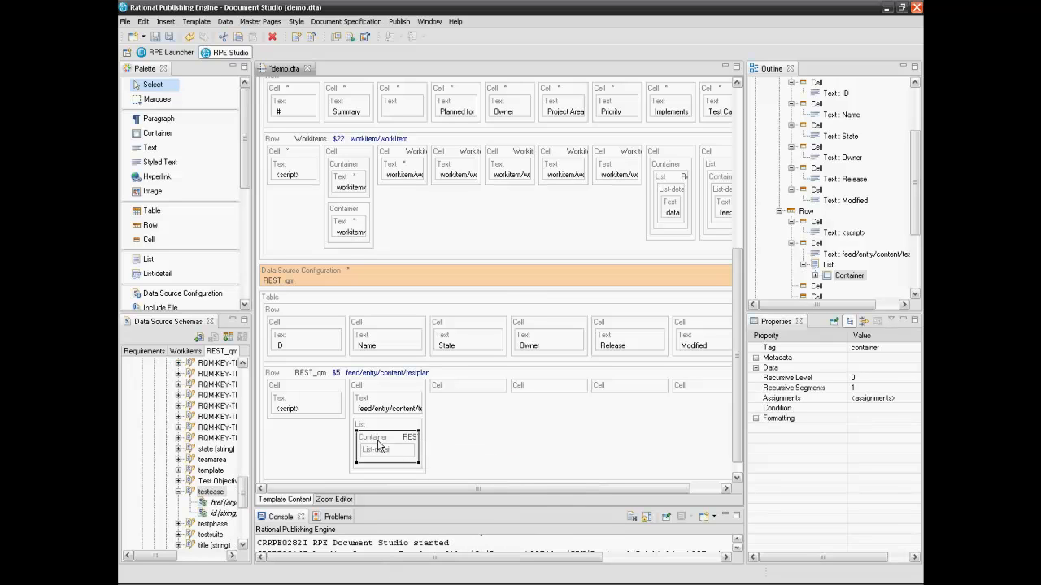
mouse_move(376, 443)
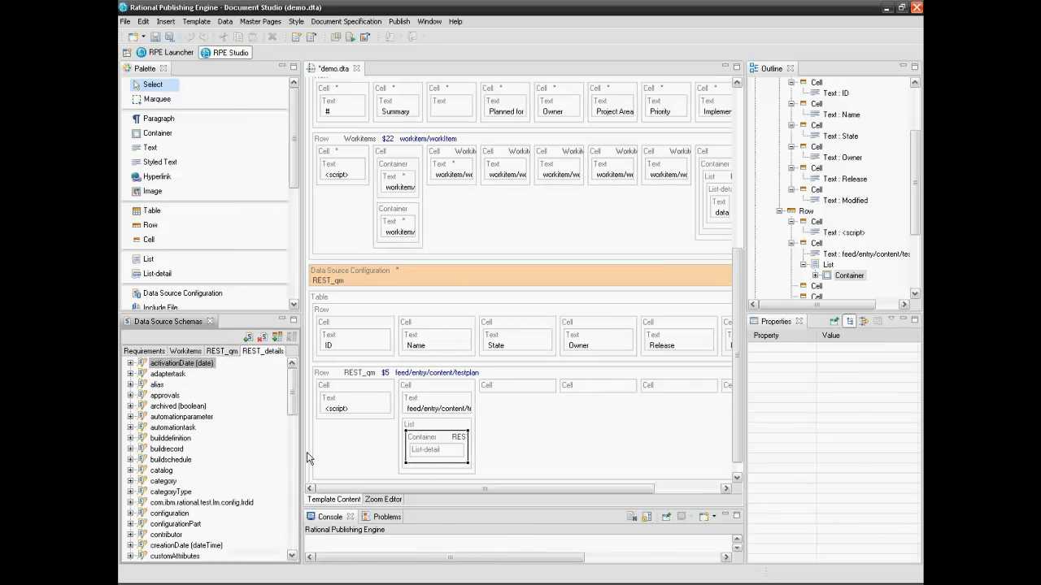
mouse_move(302, 450)
mouse_down()
mouse_move(332, 451)
mouse_move(315, 450)
mouse_up()
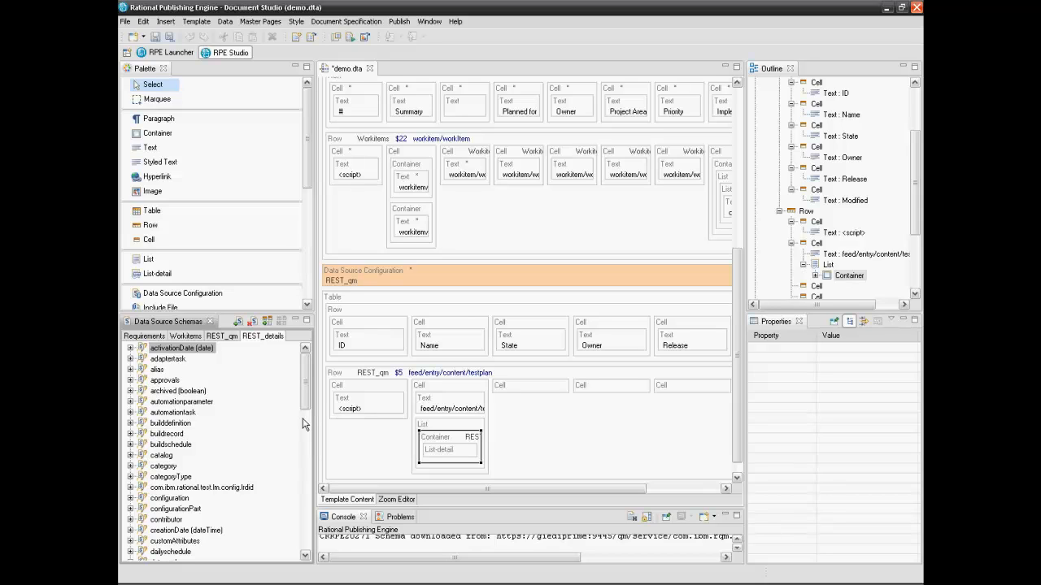
Place a Data Source Configuration element inside the list's Container, above the List-detail
click(209, 298)
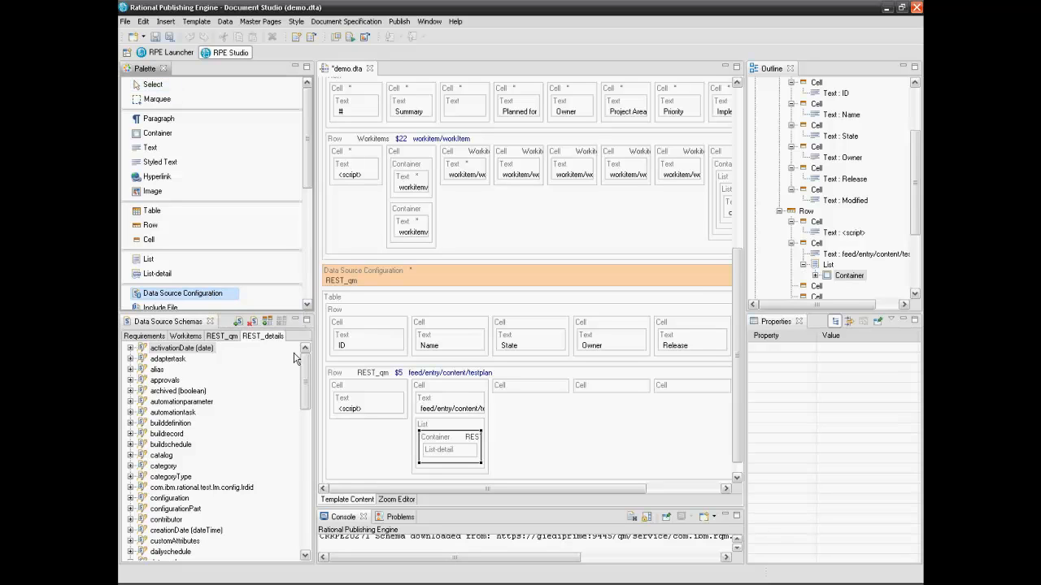
click(435, 443)
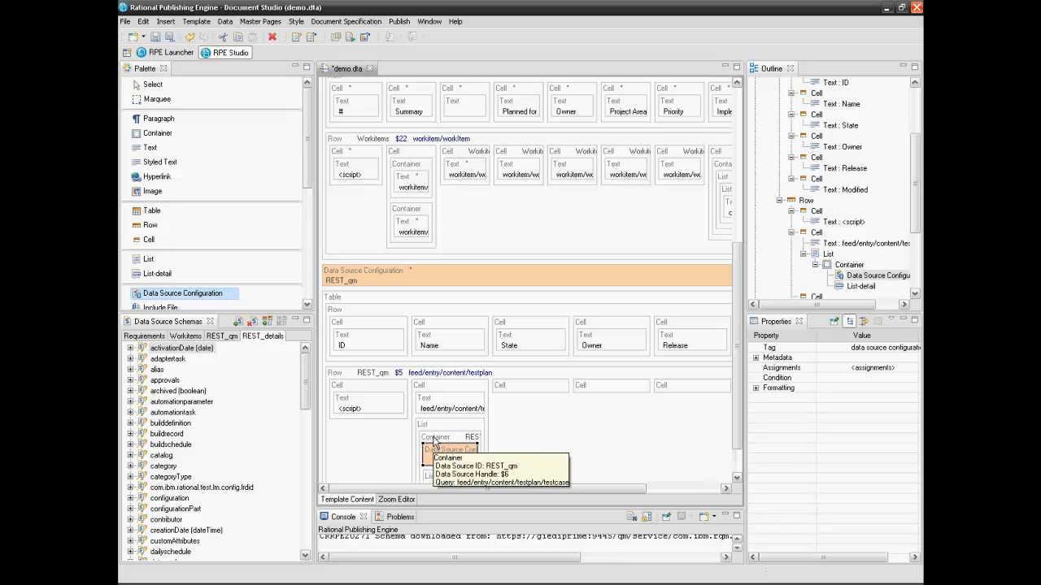
click(156, 85)
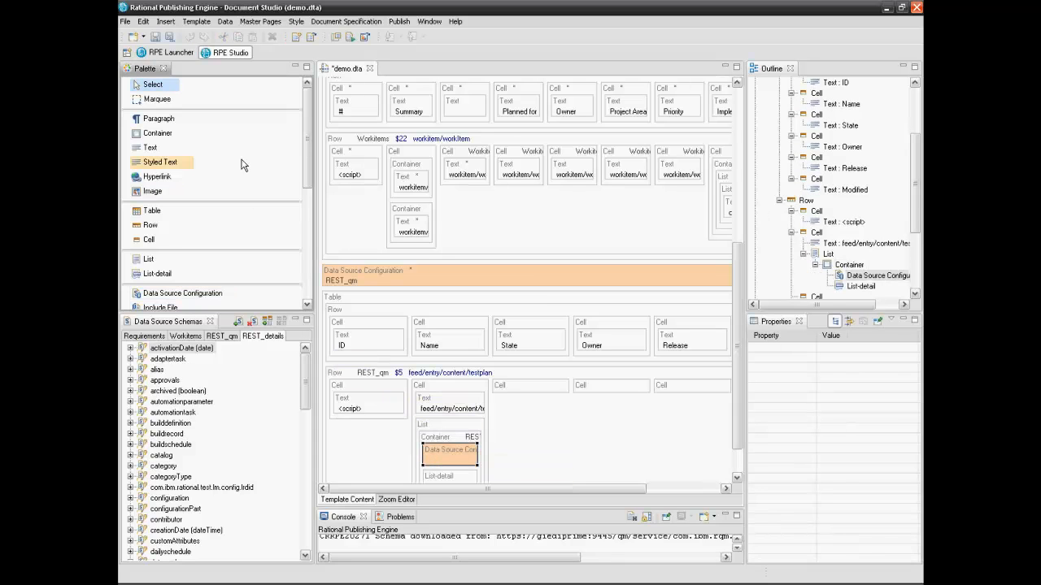
drag(738, 326, 737, 349)
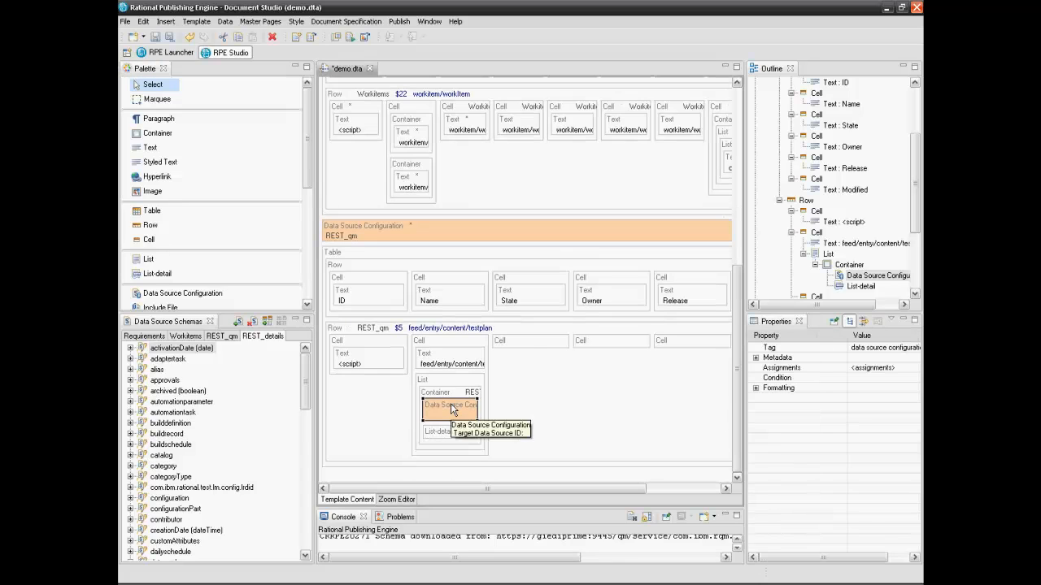
Set the configuration's target data source to REST_details and its inherited configuration to REST_qm
click(756, 387)
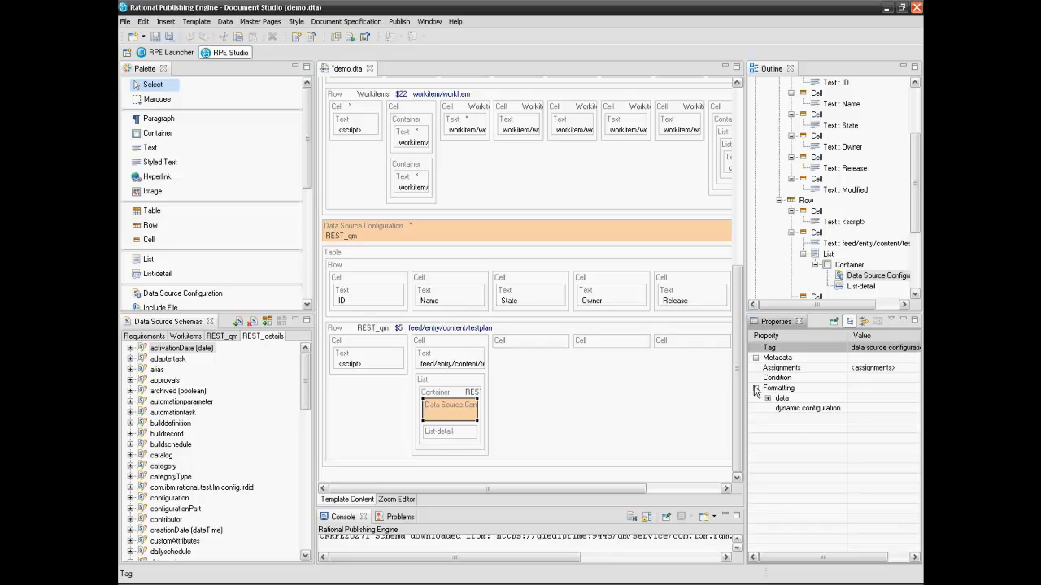
click(767, 398)
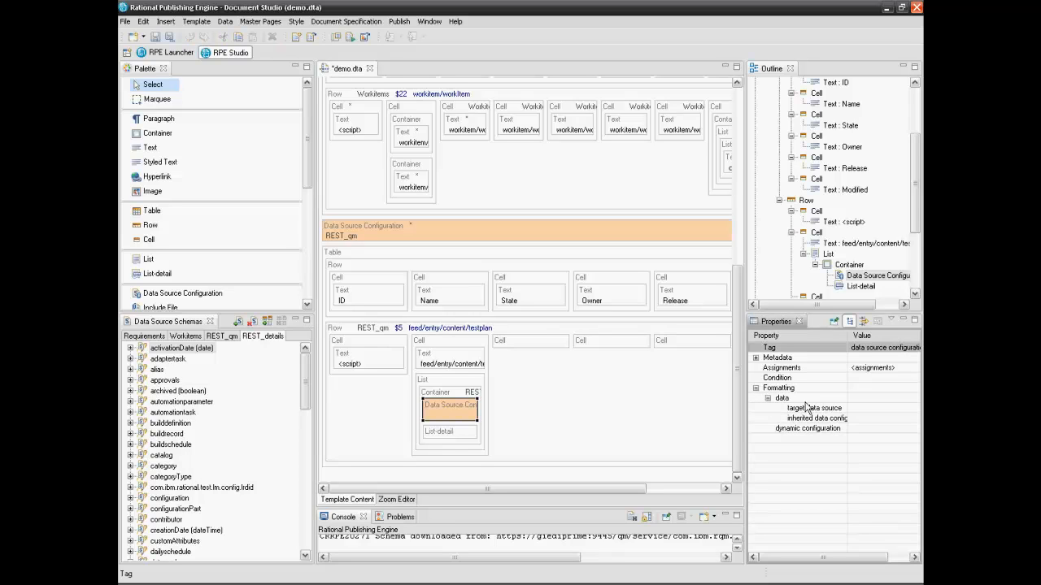
drag(848, 336, 850, 336)
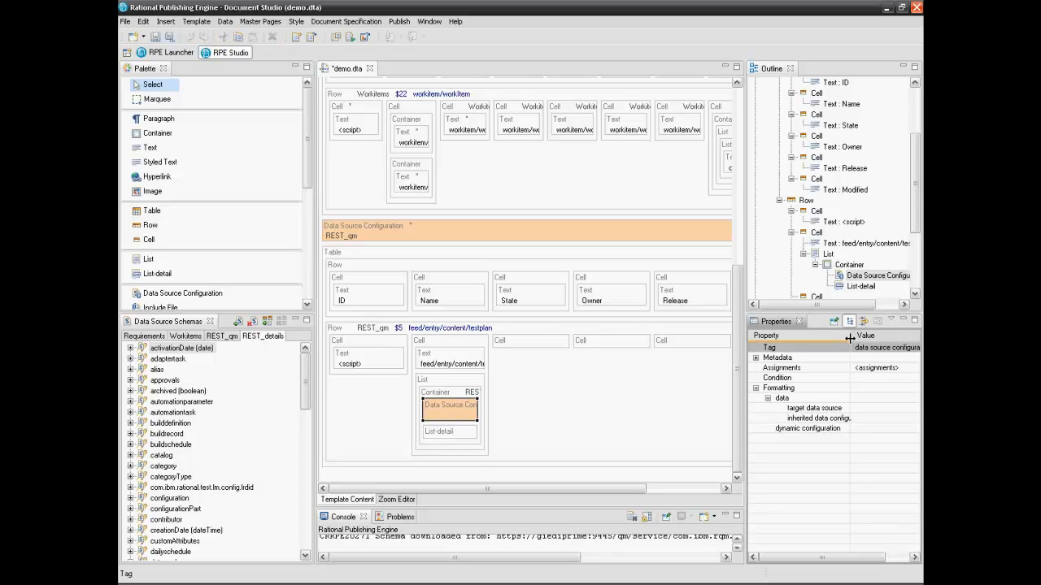
click(862, 408)
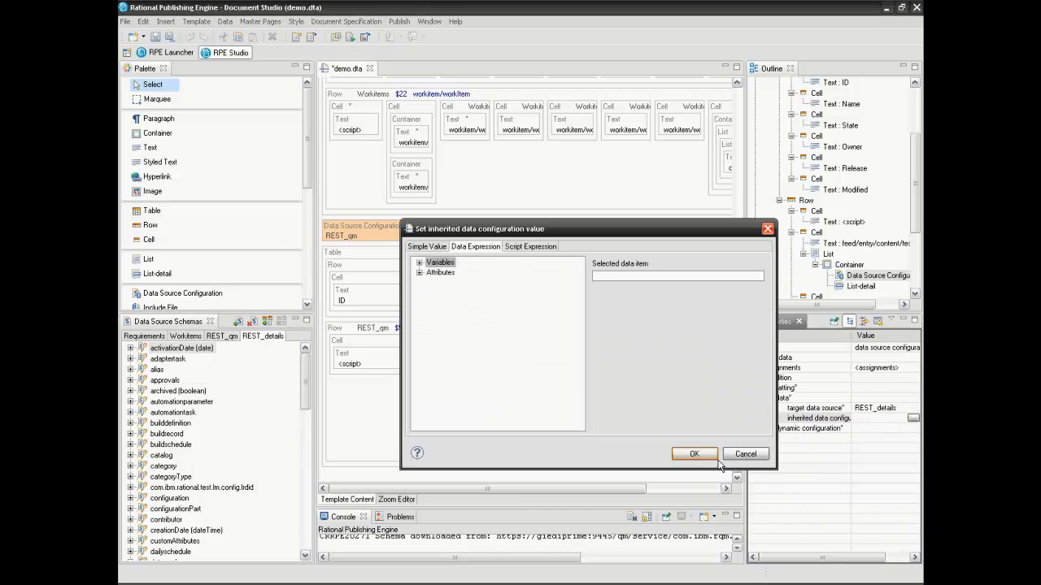
click(423, 248)
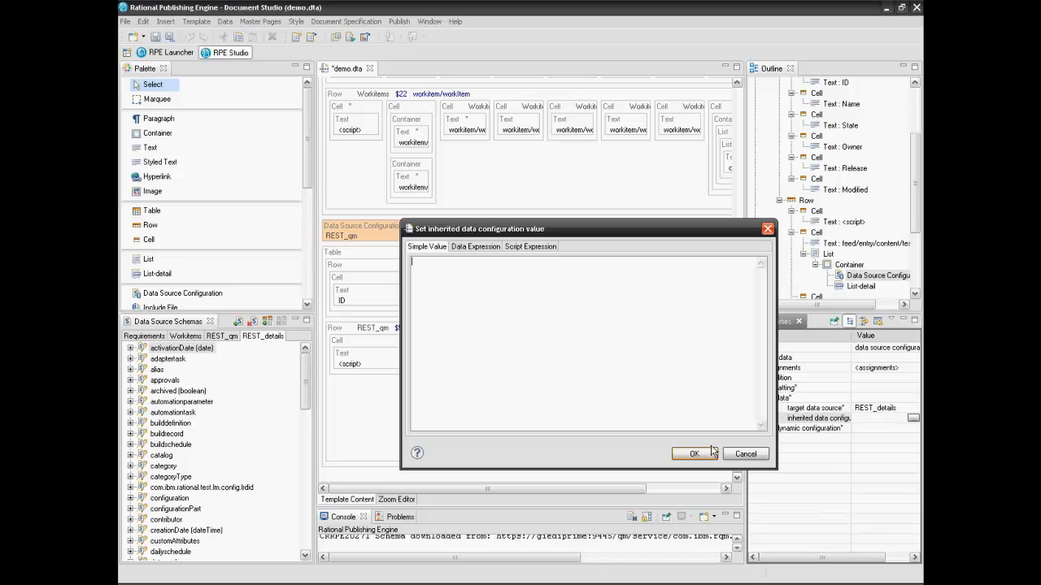
text(REST_qm)
click(709, 455)
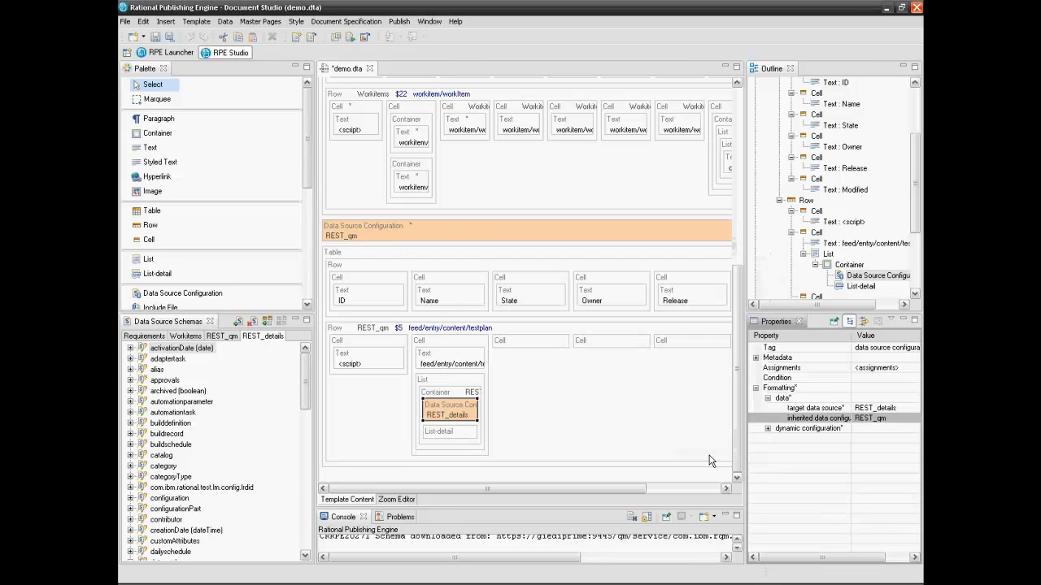
click(768, 429)
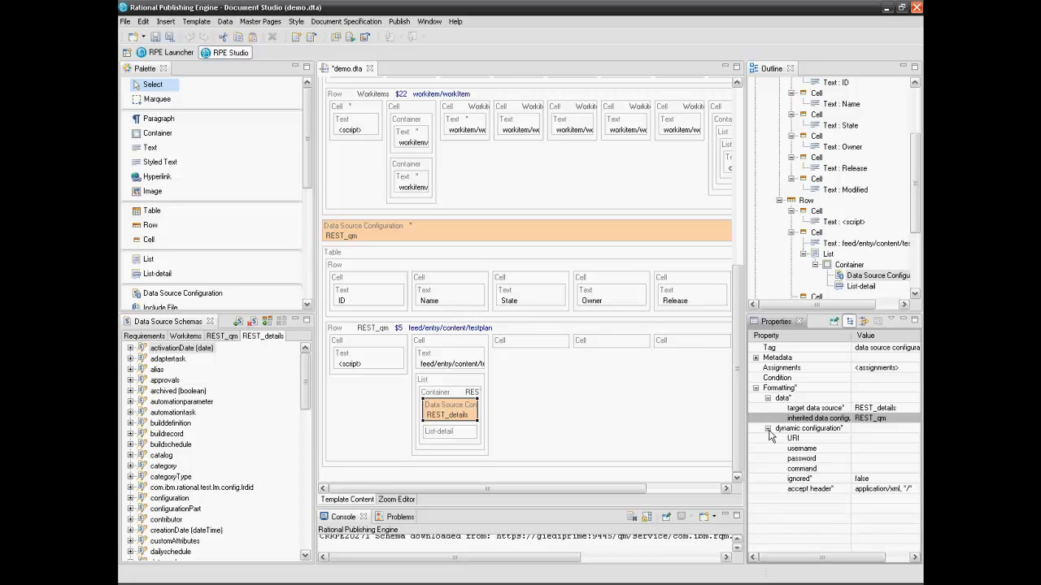
click(872, 439)
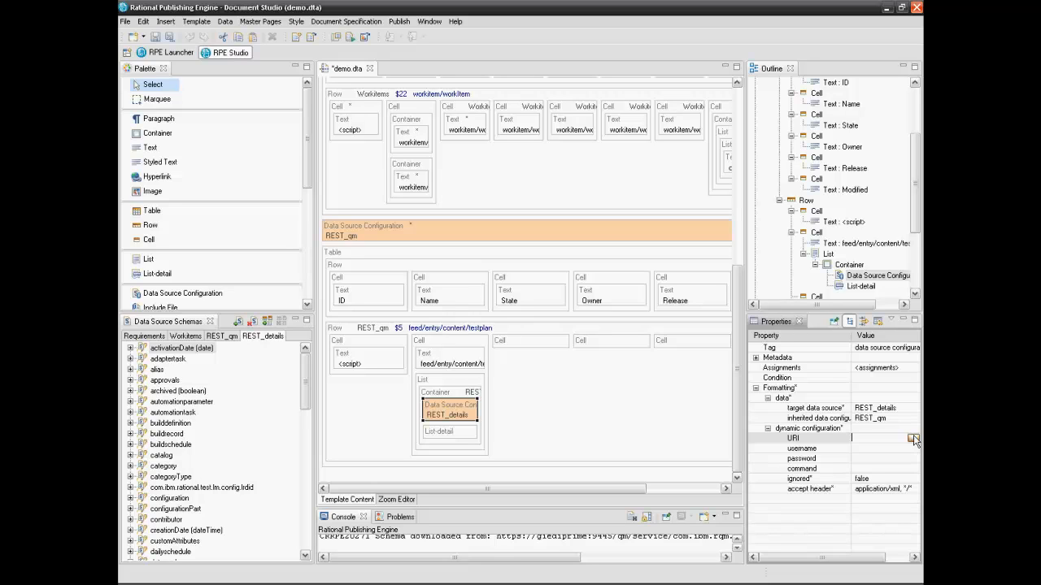
Bind the URI property to the $6 testcase href data expression
click(913, 438)
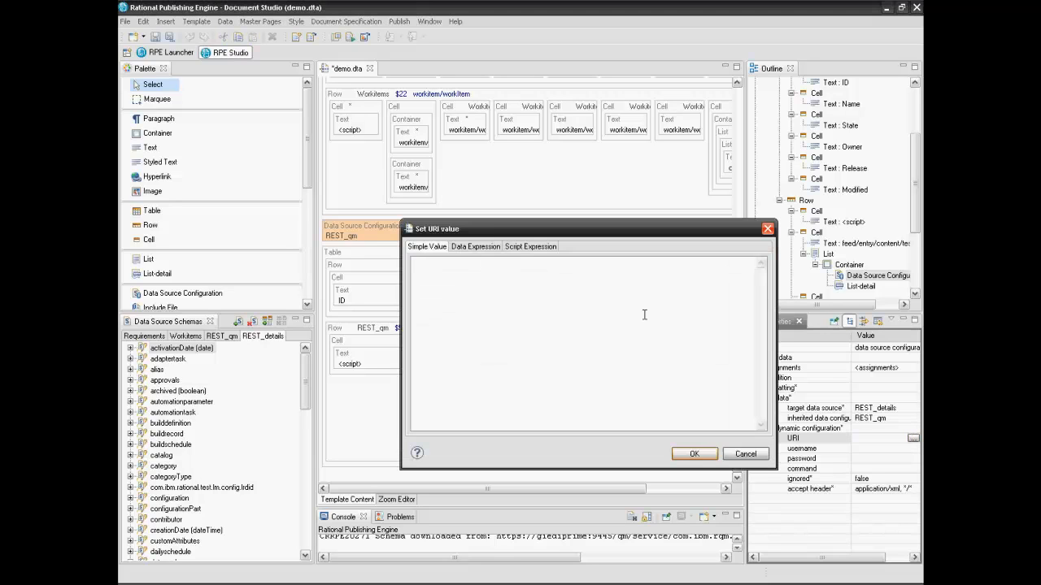
click(480, 247)
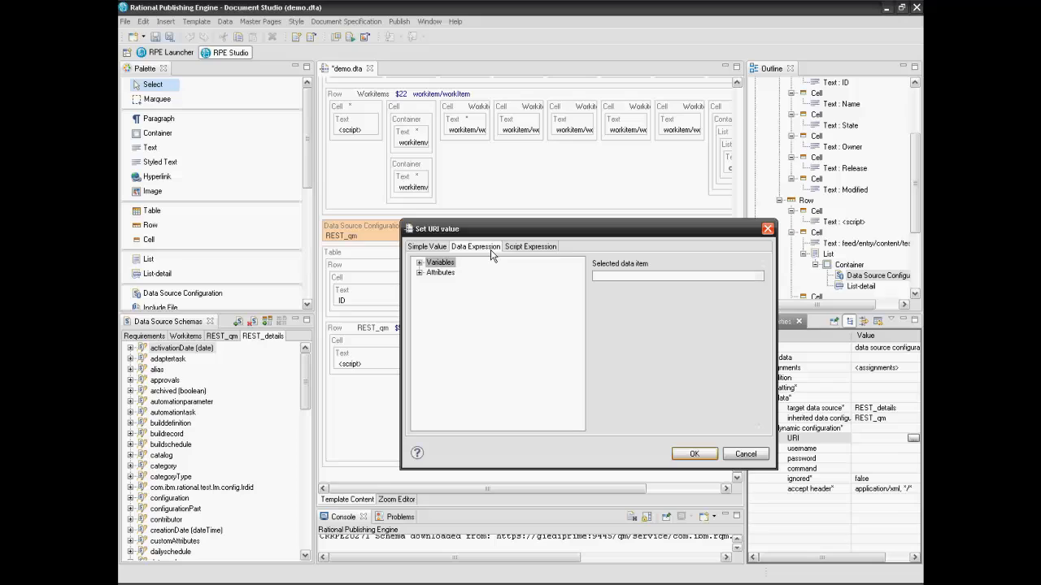
click(419, 273)
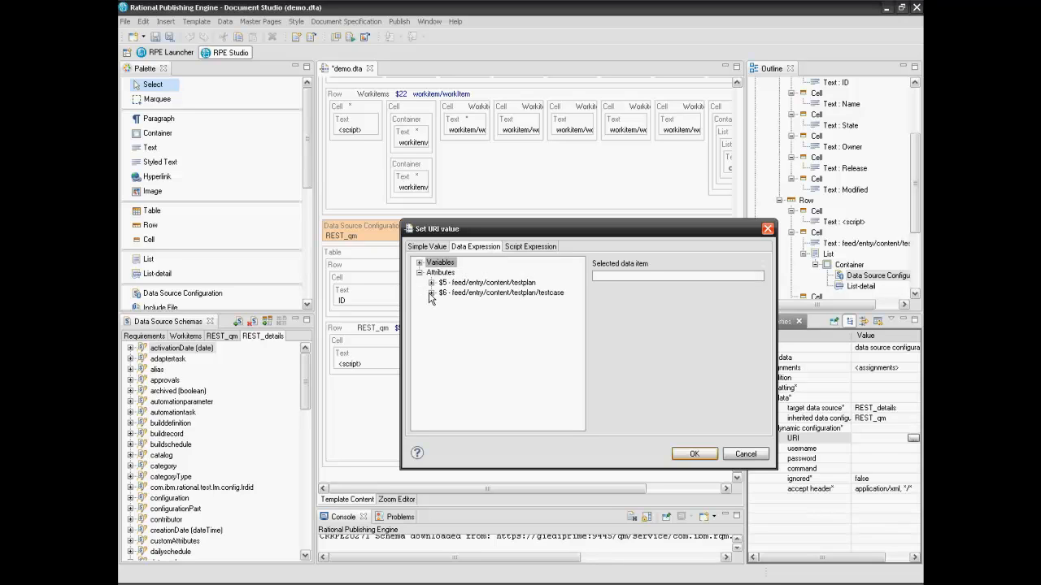
click(431, 294)
click(458, 314)
click(692, 454)
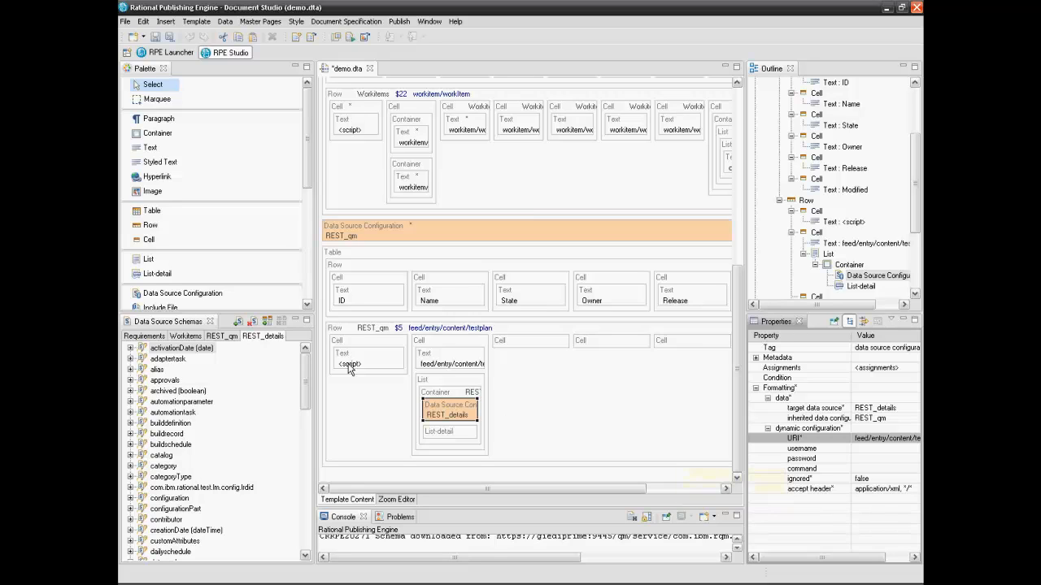
Add a new Container above the List-detail and move the List-detail into it
click(171, 138)
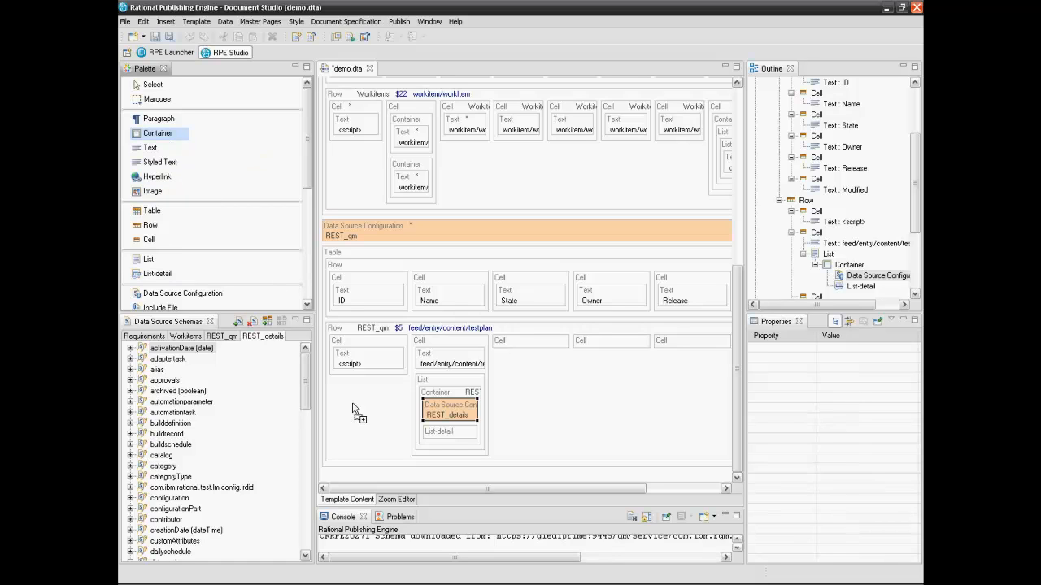
click(428, 426)
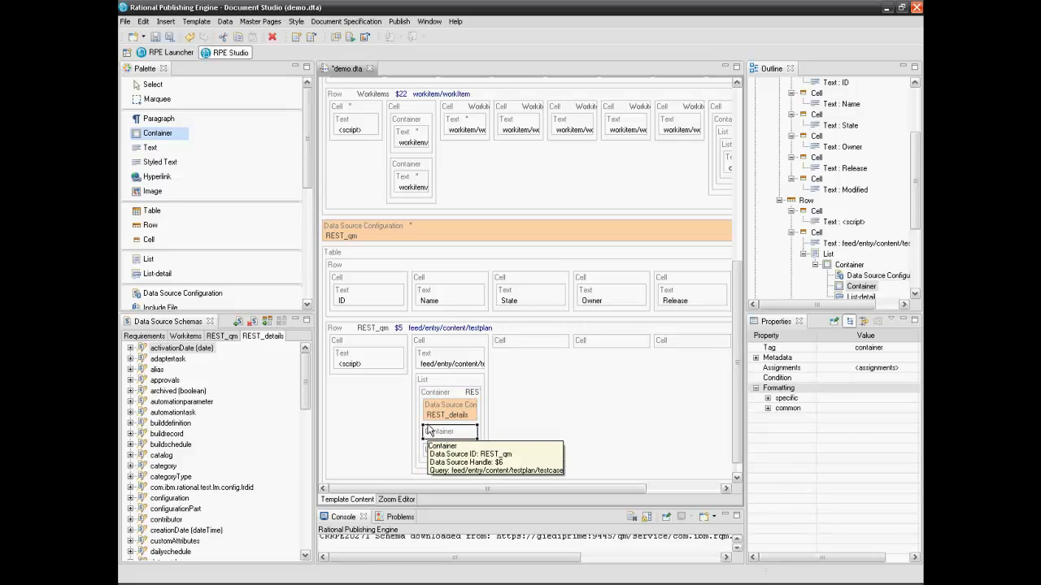
click(154, 85)
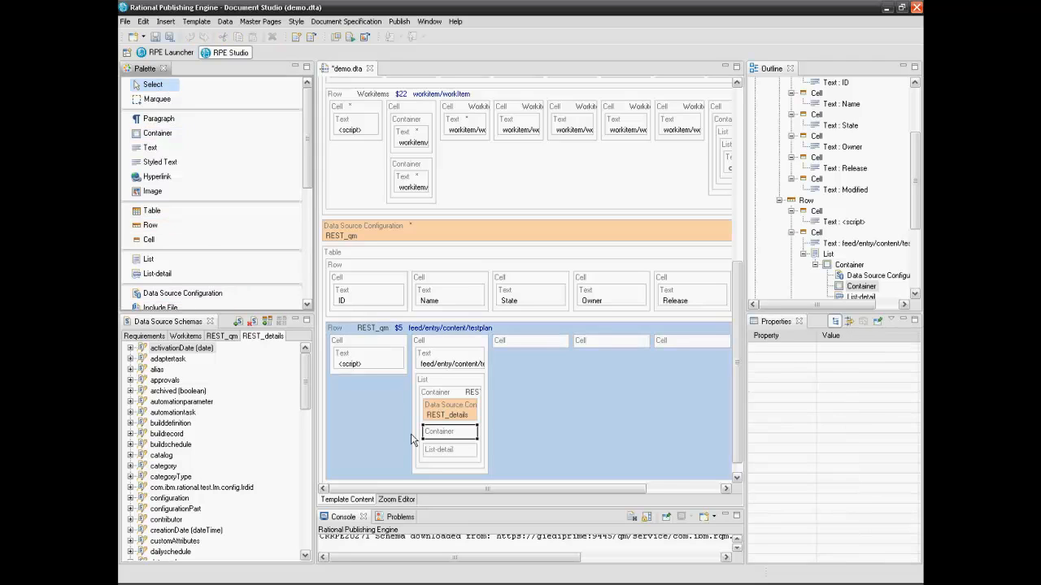
drag(437, 453, 446, 436)
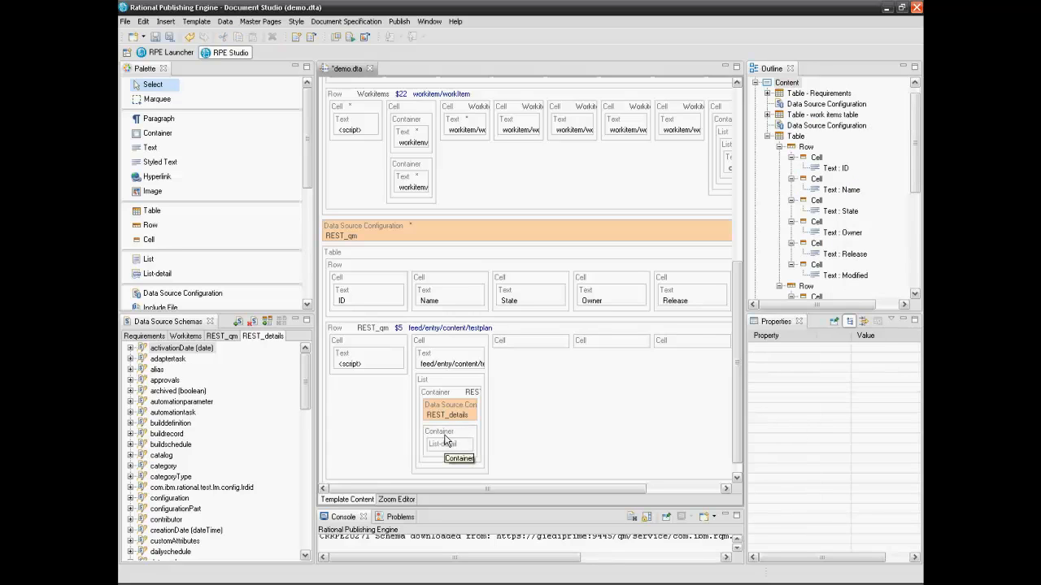
click(445, 438)
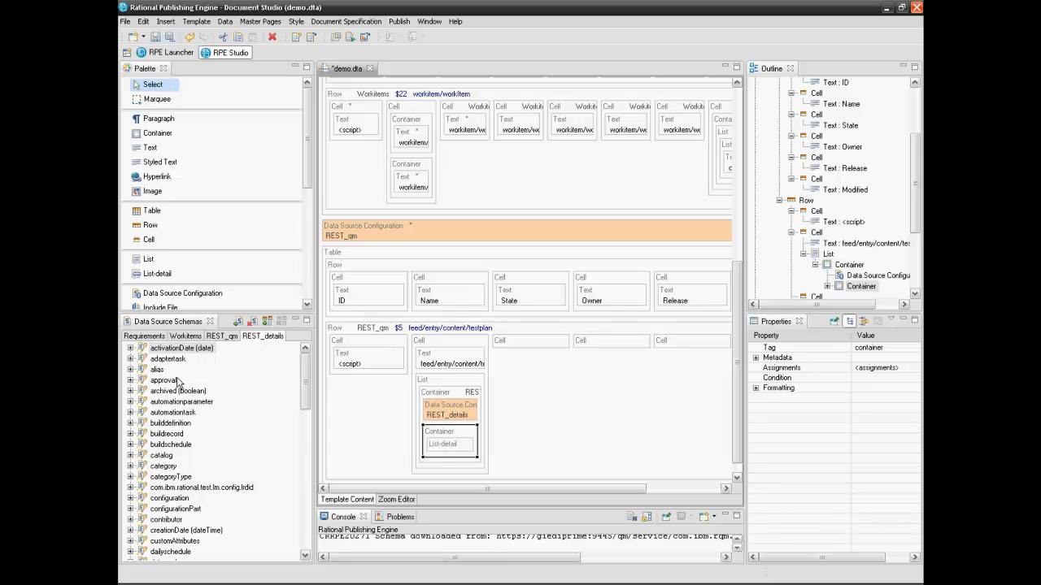
Bind that Container to the REST_details testcase query, giving data handle $7
drag(307, 388, 306, 538)
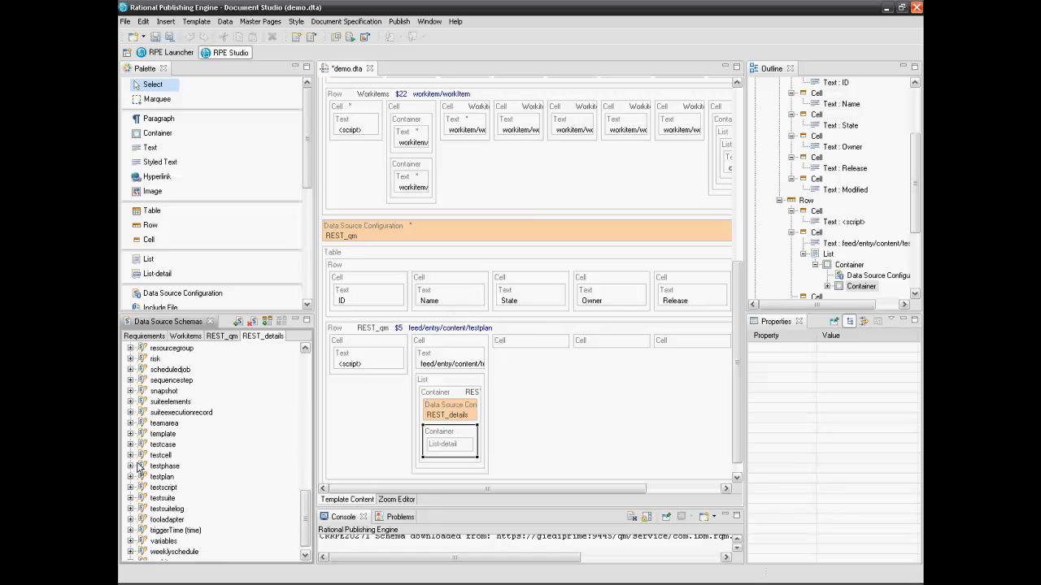
click(130, 444)
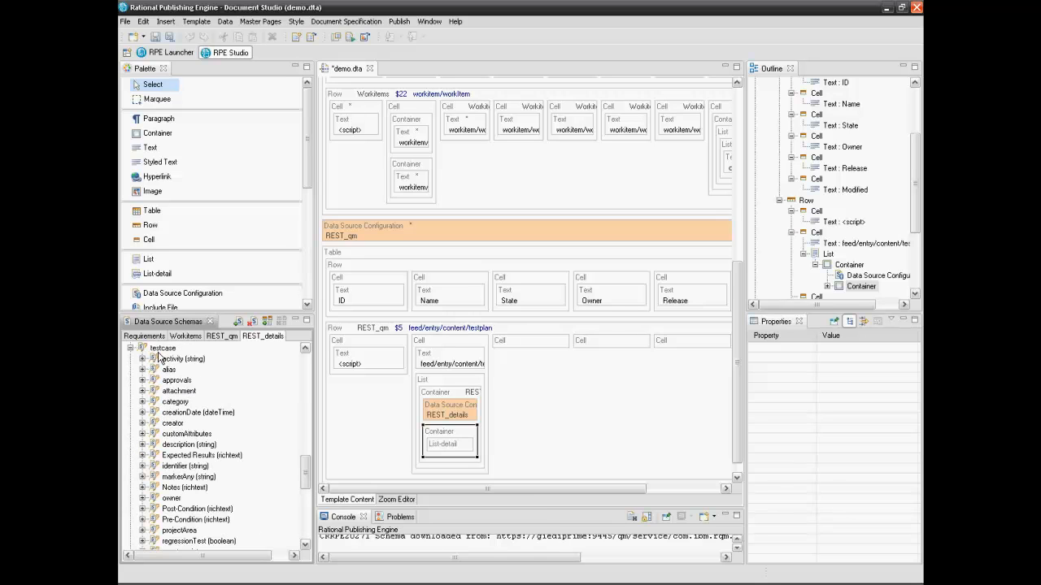
click(160, 350)
drag(162, 352, 449, 438)
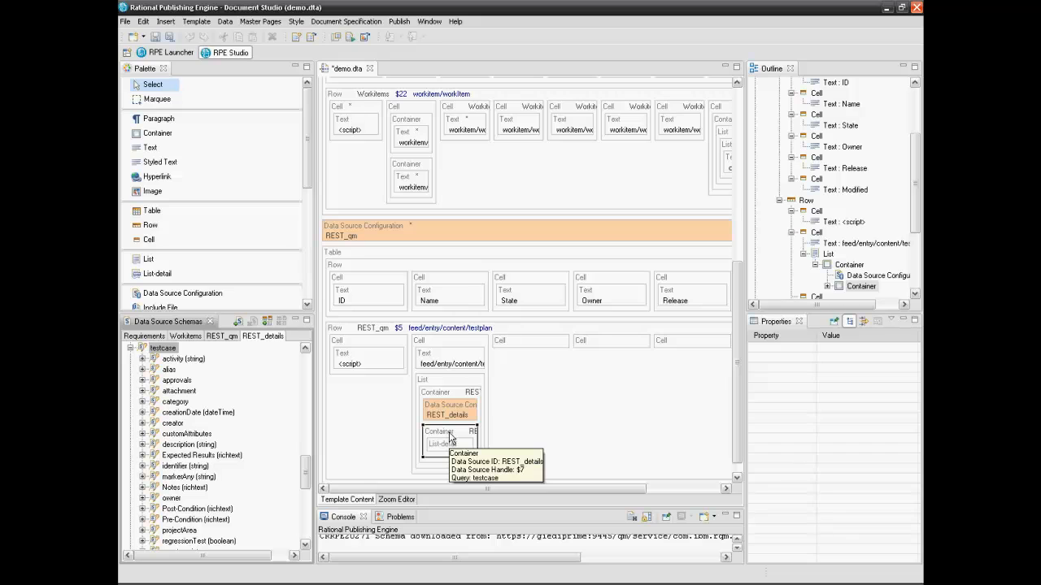
click(422, 352)
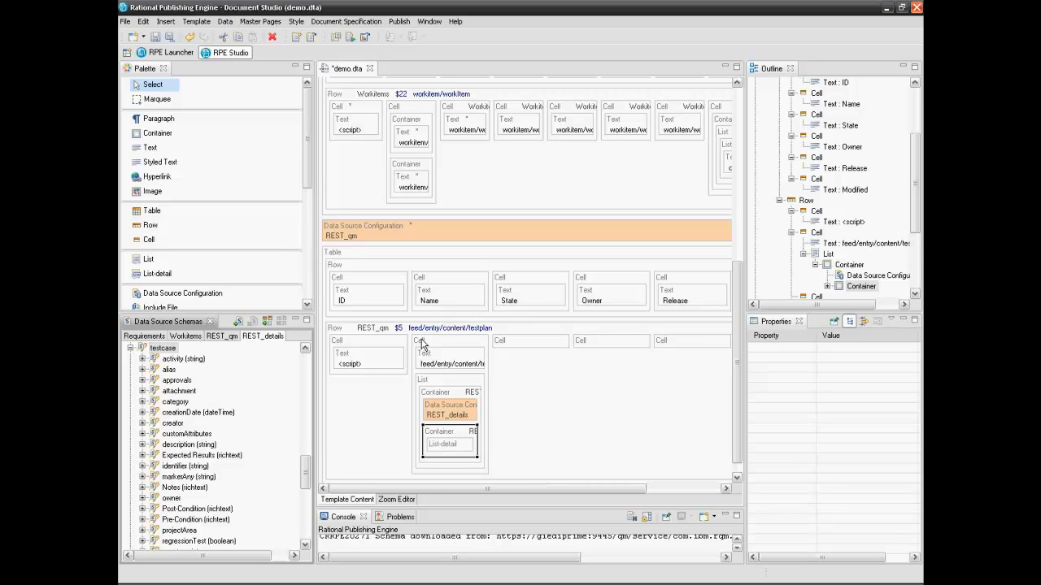
Open the list cell in the Zoom Editor and add a Text inside the List-detail
click(386, 500)
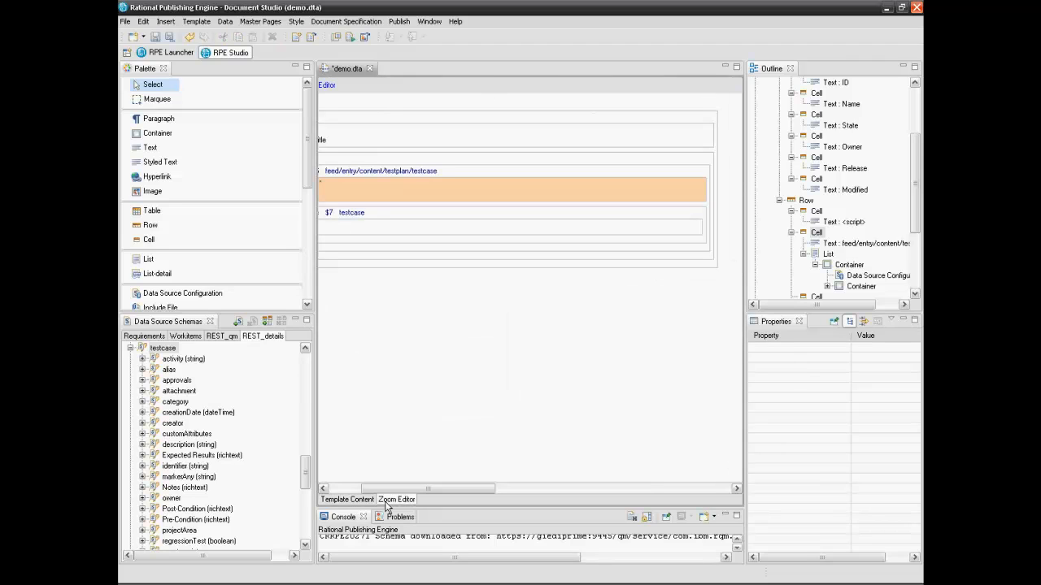
drag(400, 489, 368, 491)
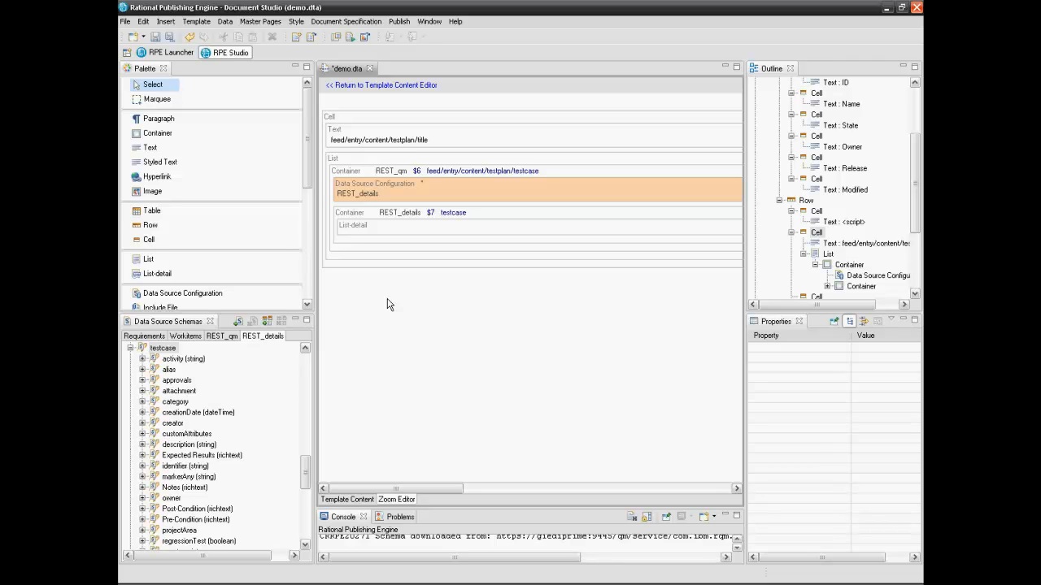
click(149, 148)
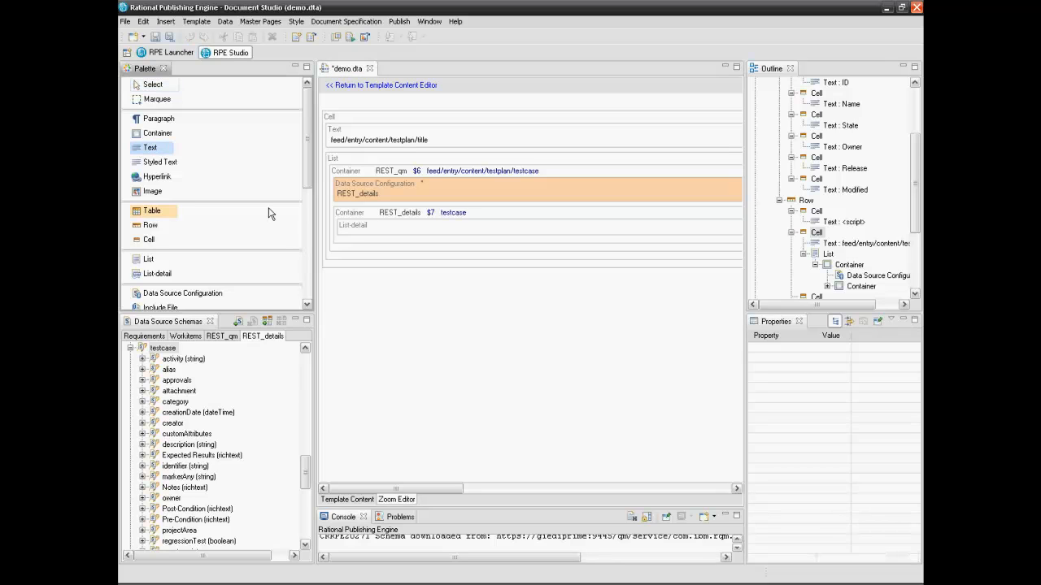
click(350, 231)
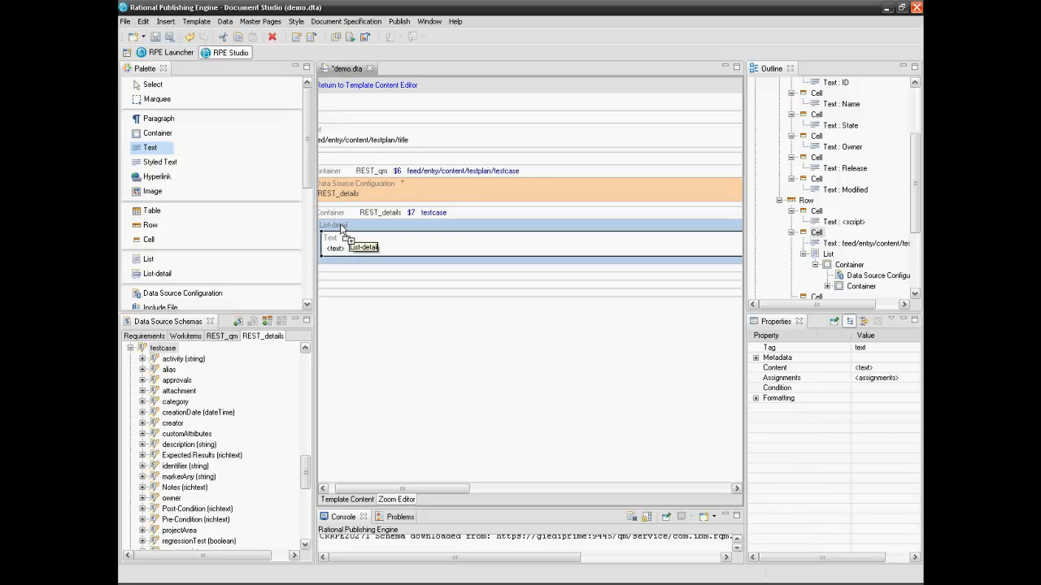
click(153, 87)
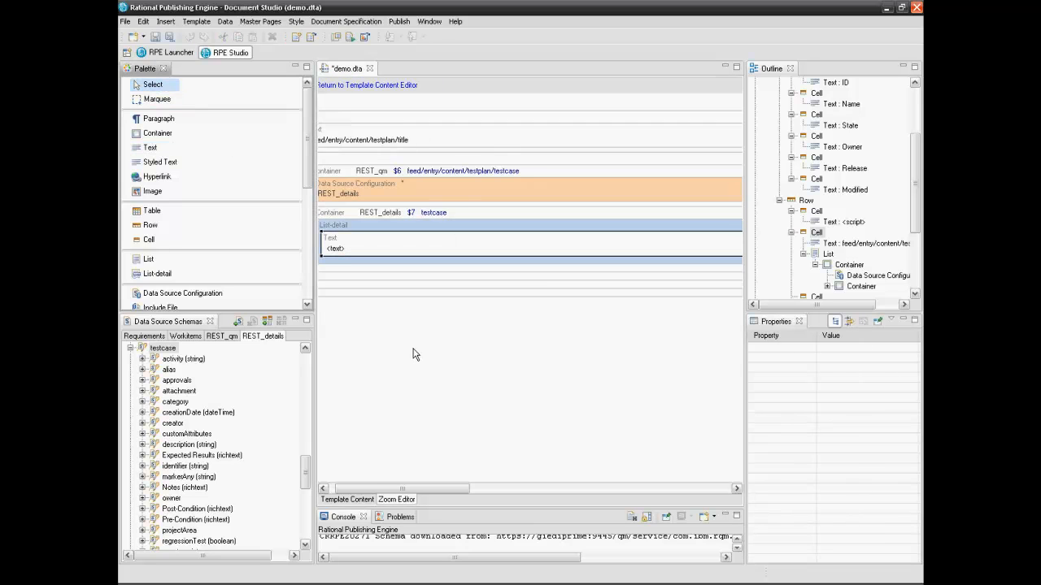
drag(392, 489, 386, 489)
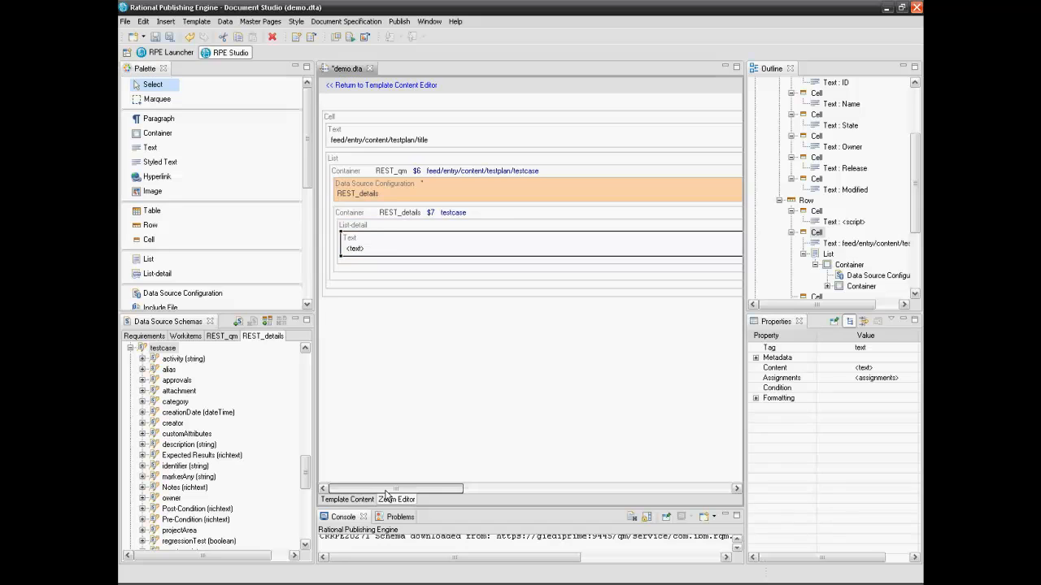
Bind the List-detail's Text to the $7 testcase title
click(370, 242)
double_click(369, 242)
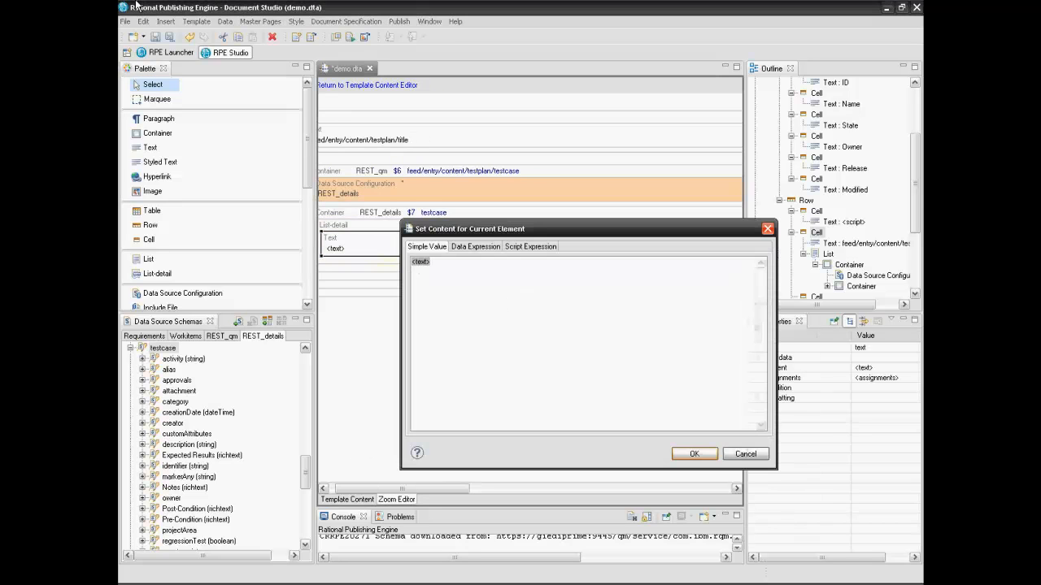
click(488, 247)
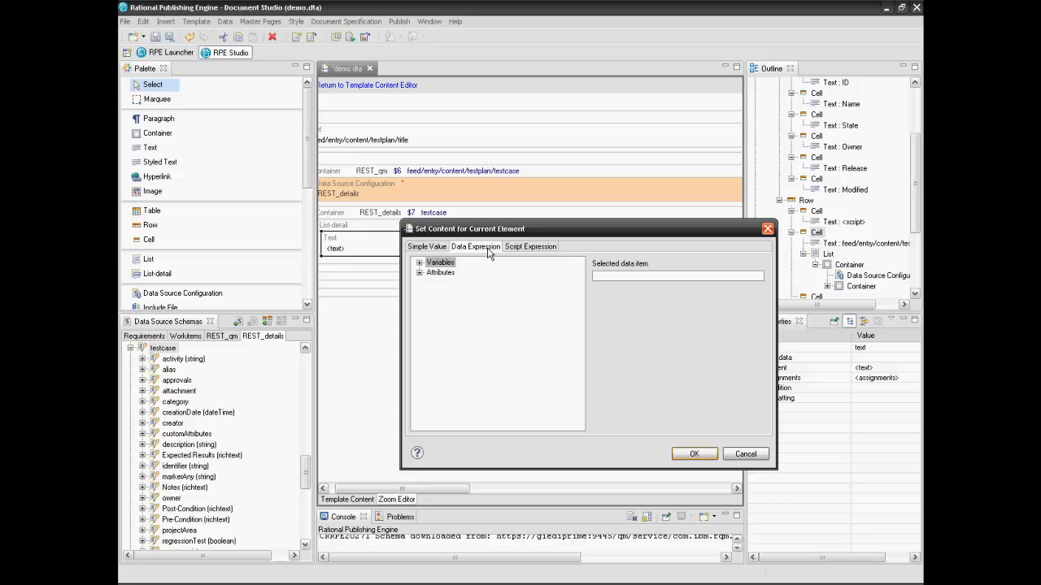
click(419, 273)
click(431, 303)
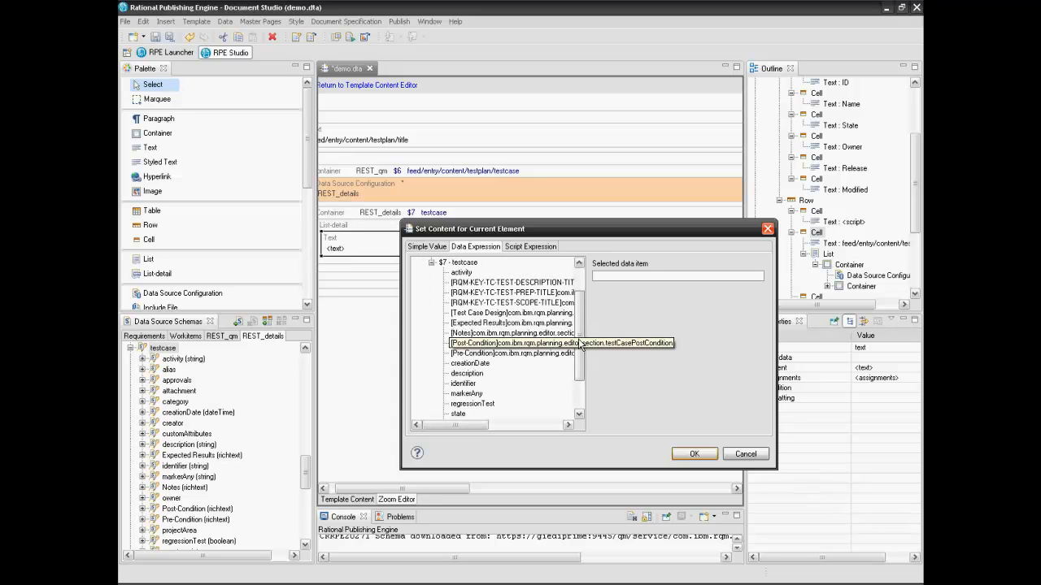
drag(579, 349, 579, 380)
click(457, 373)
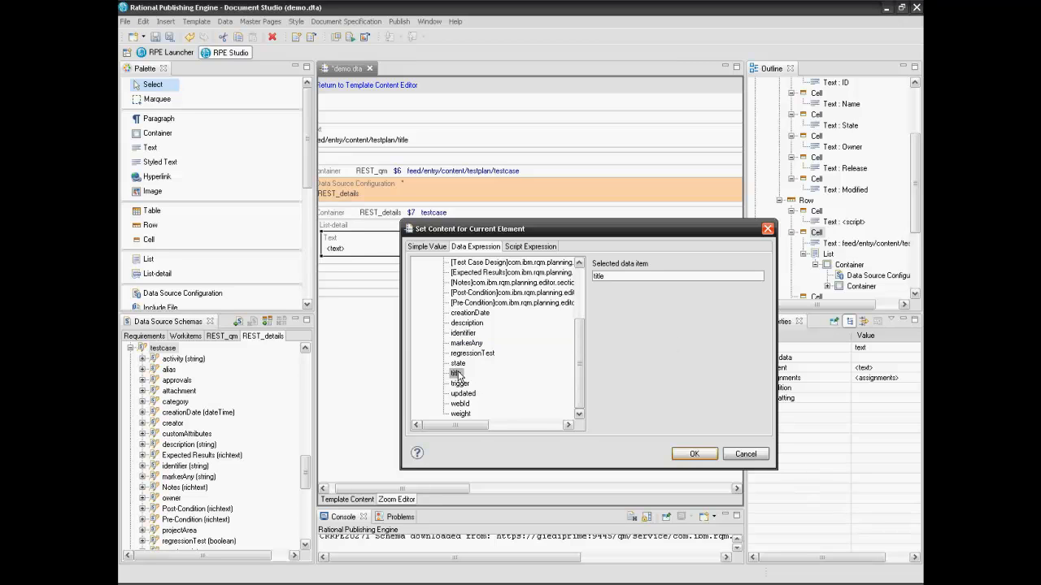
click(687, 454)
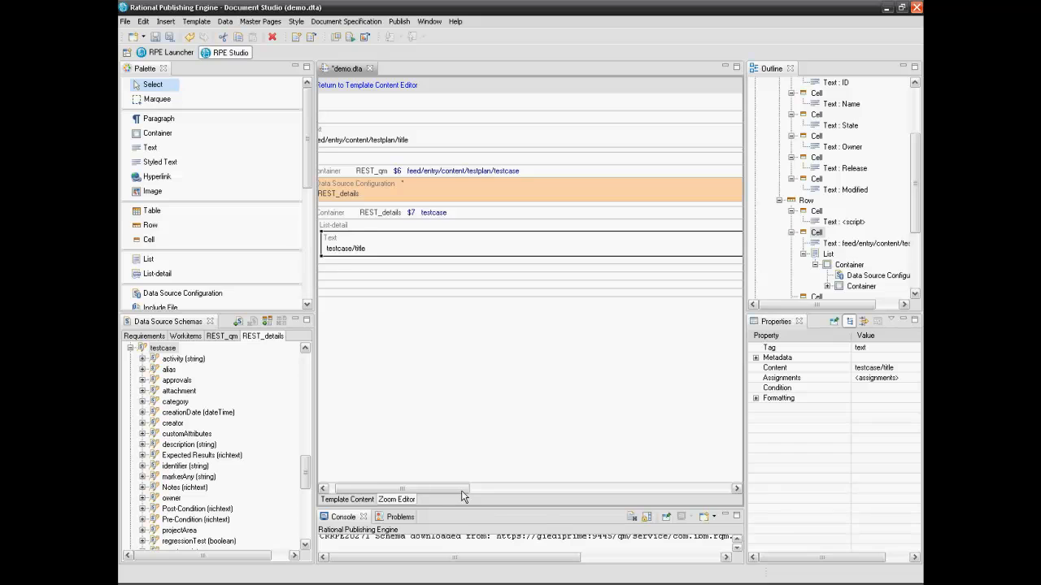
Inspect the Cell, testplan title Text and List-detail elements in the Zoom Editor
drag(466, 489, 433, 490)
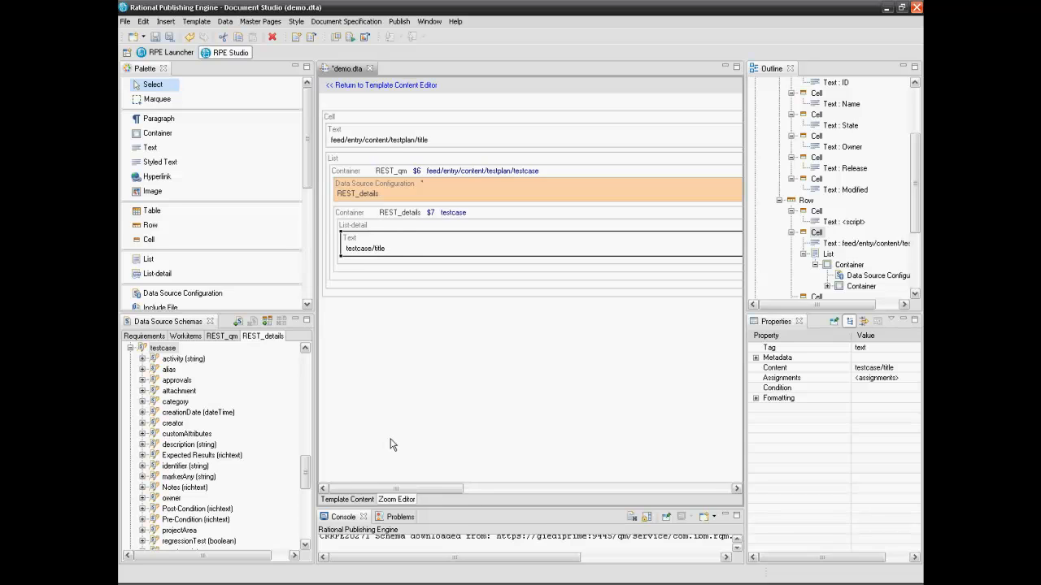
click(364, 119)
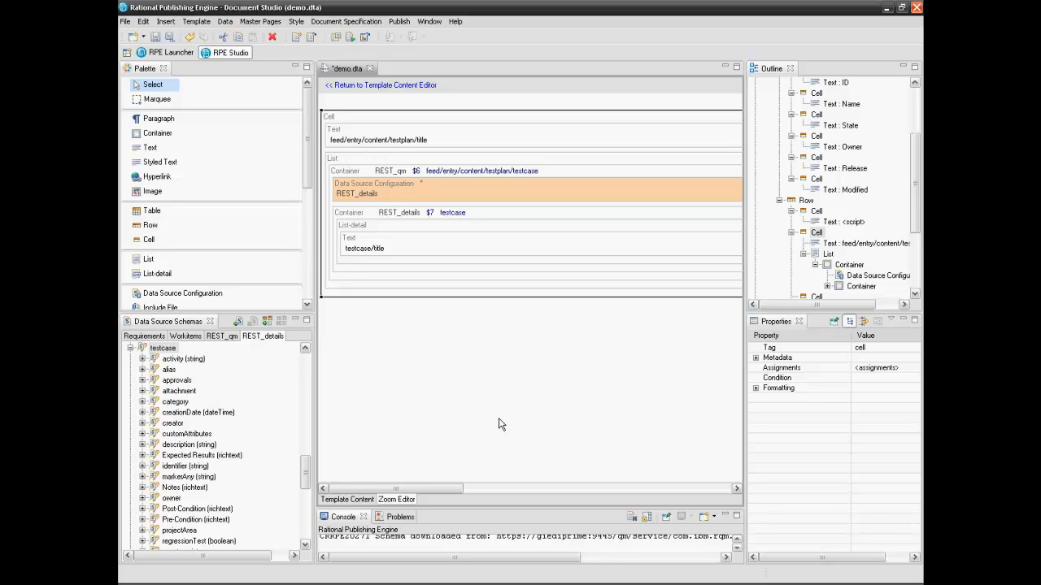
click(356, 145)
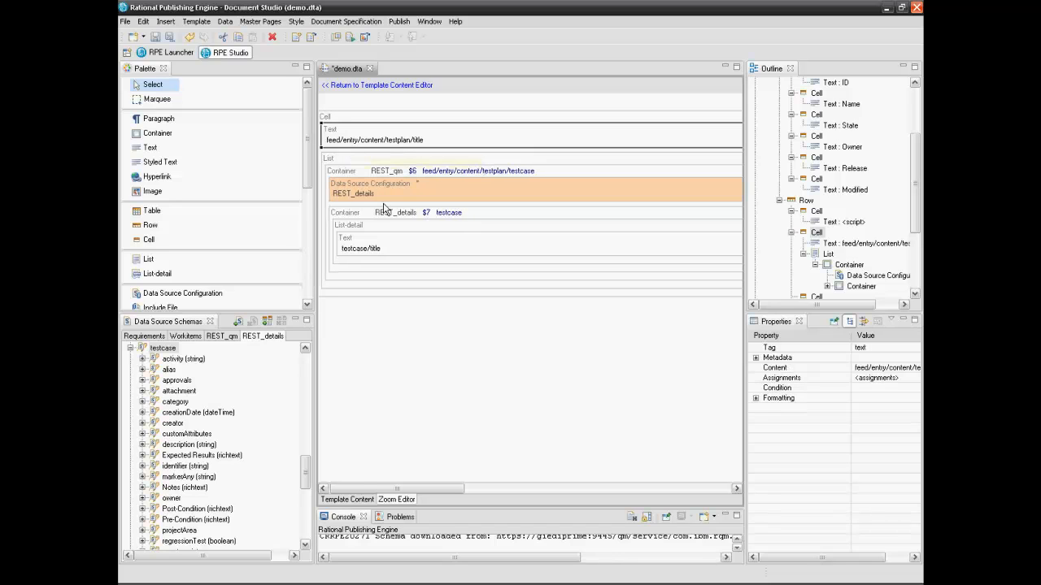
click(372, 228)
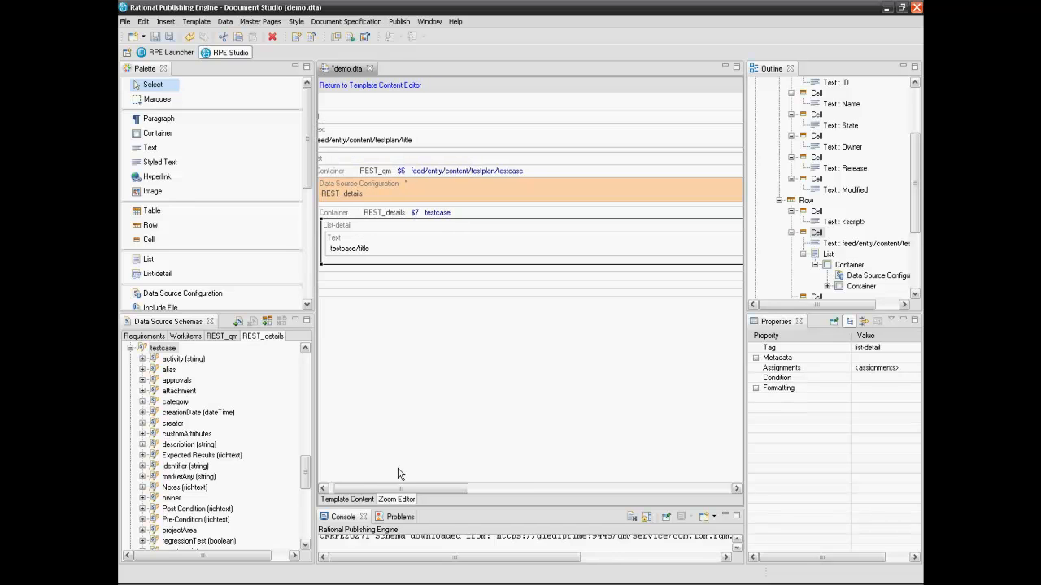
click(400, 498)
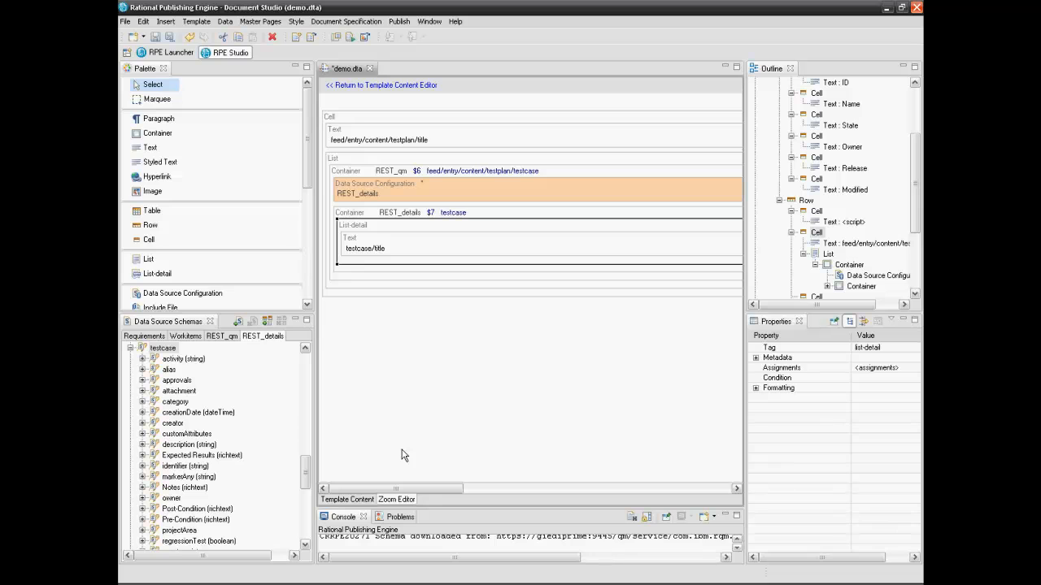
Back in the full template, place a Text element in the empty third cell of the testplan row
click(348, 500)
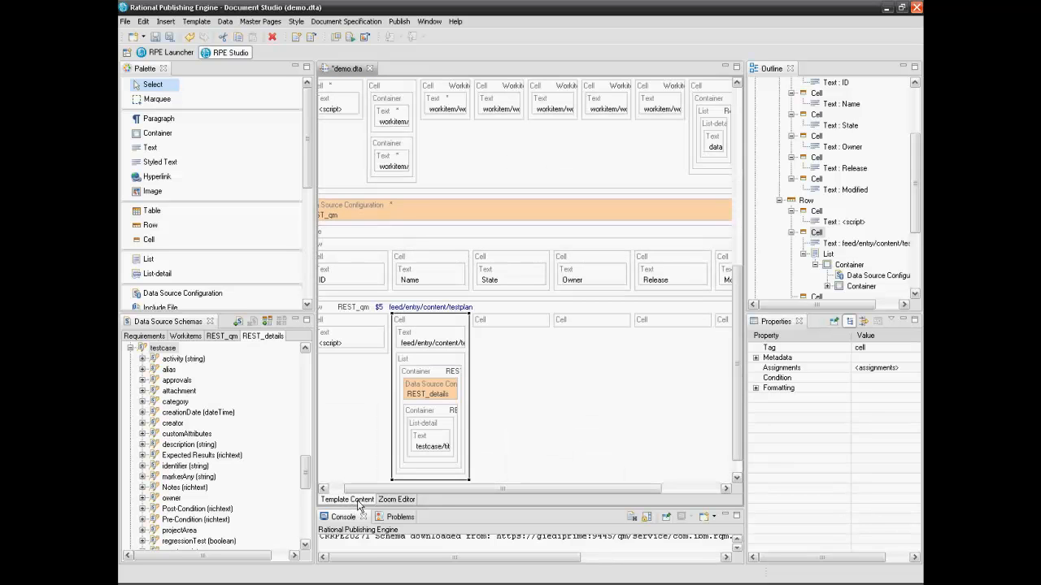
drag(395, 491, 413, 491)
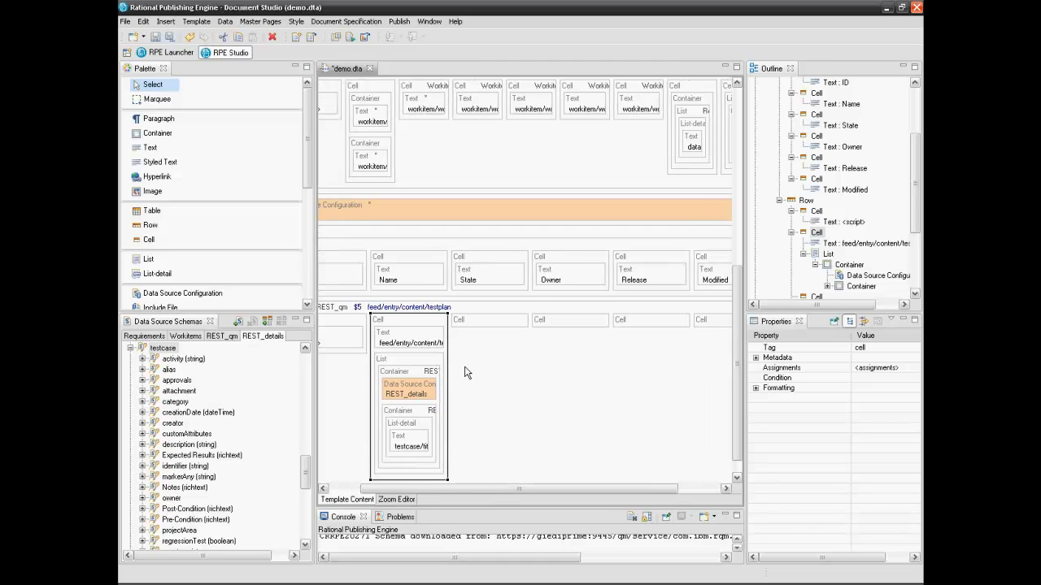
click(494, 325)
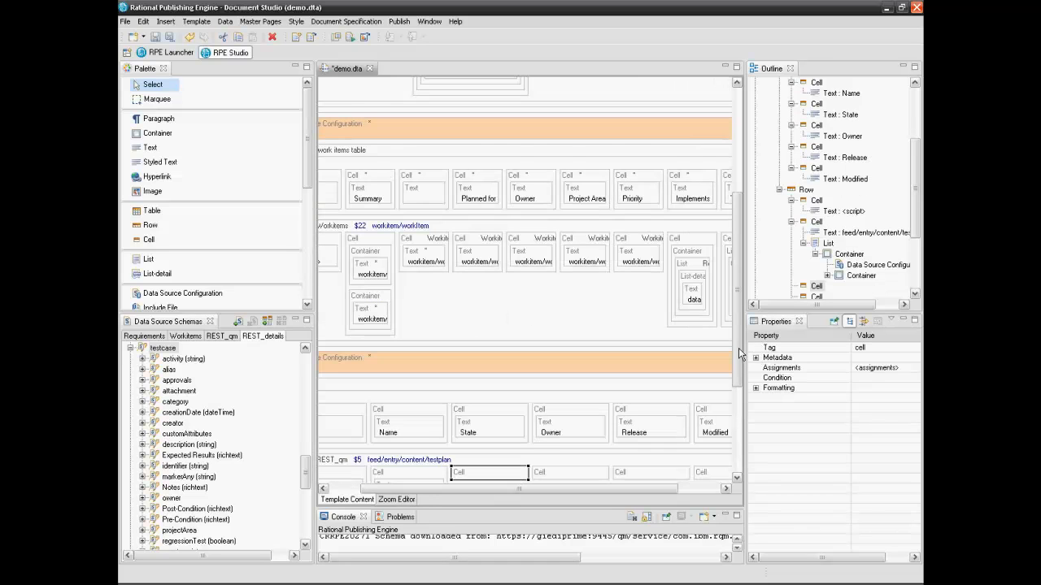
drag(738, 348, 662, 458)
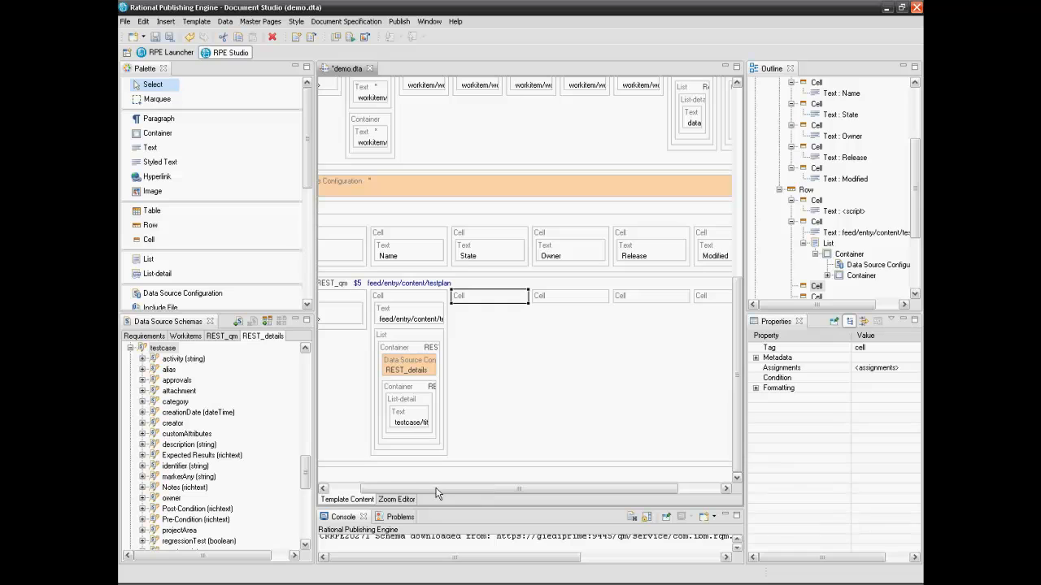
click(149, 149)
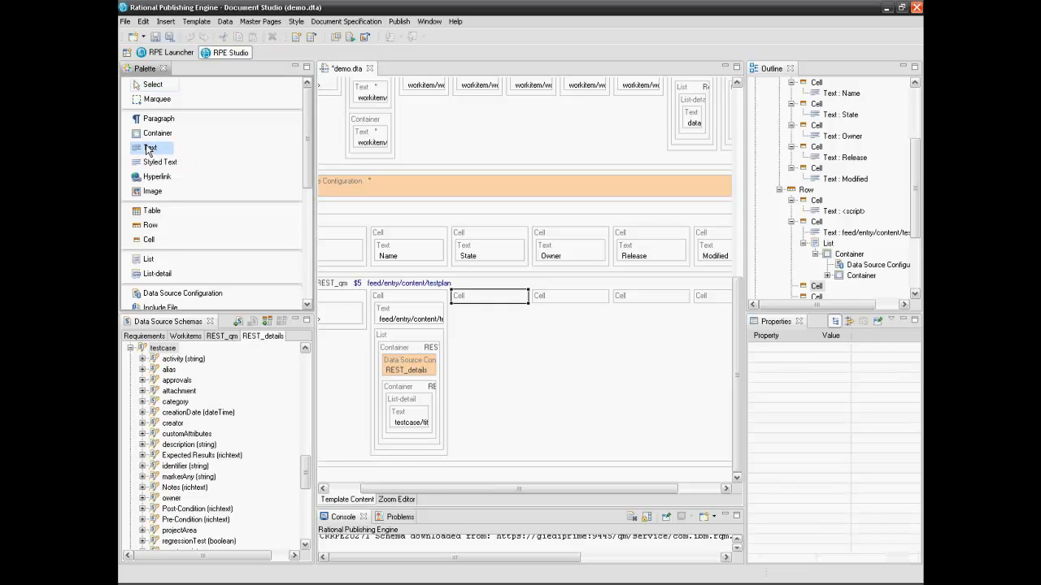
click(467, 305)
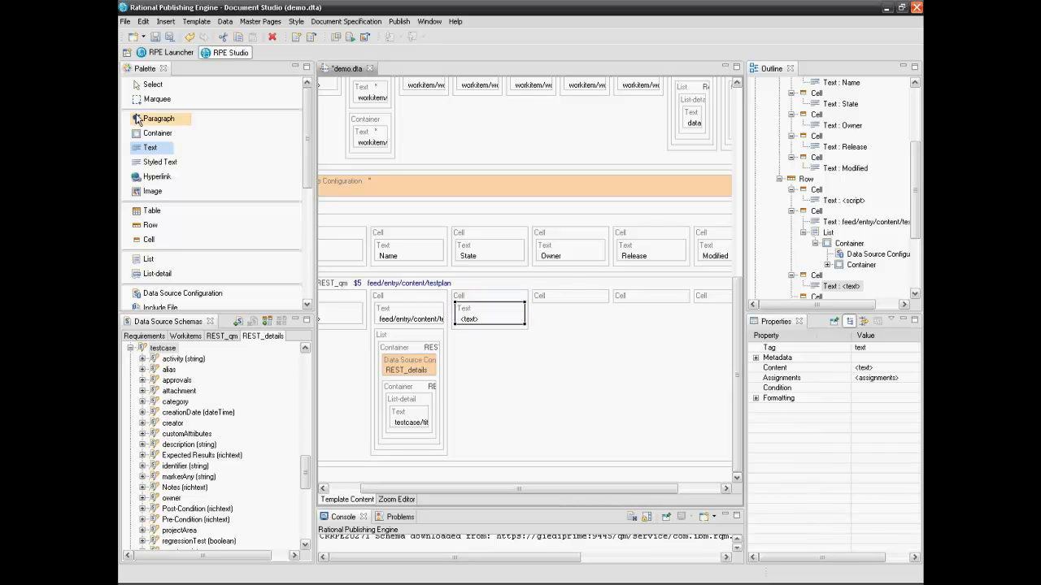
Set the new Text to a script expression and pick the testplan ($5) state attribute
click(140, 91)
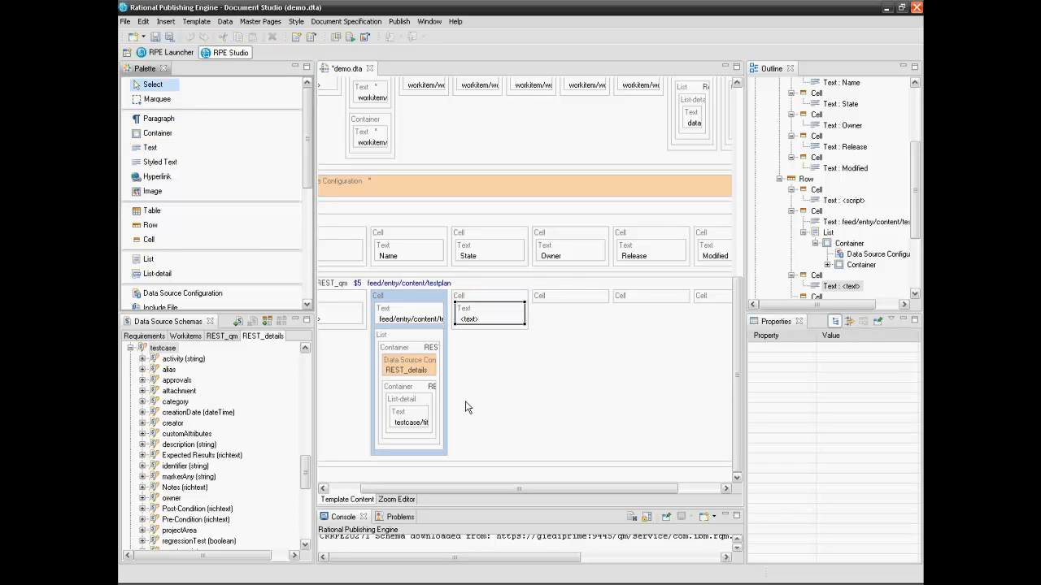
click(477, 320)
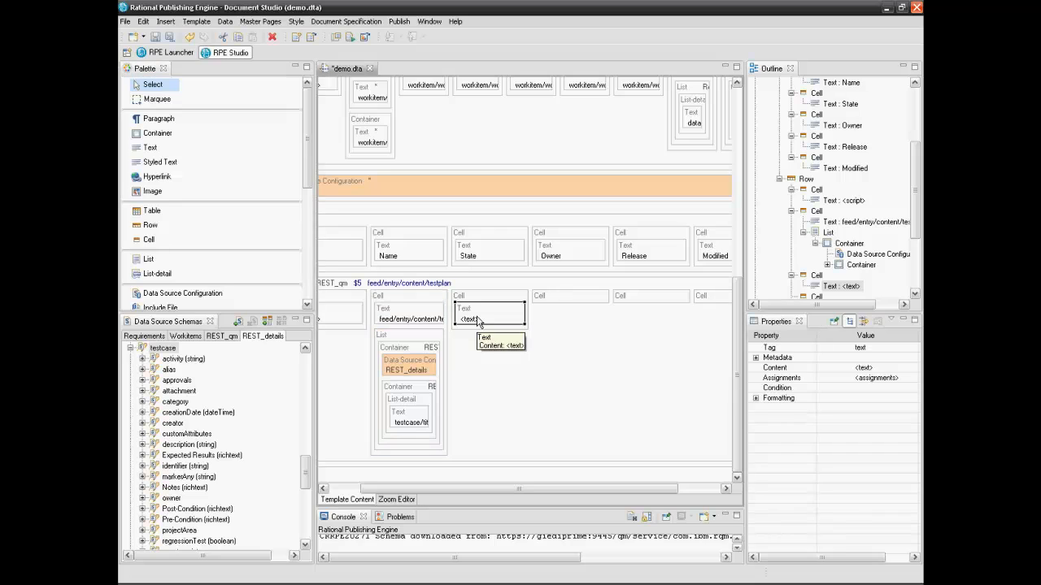
double_click(476, 320)
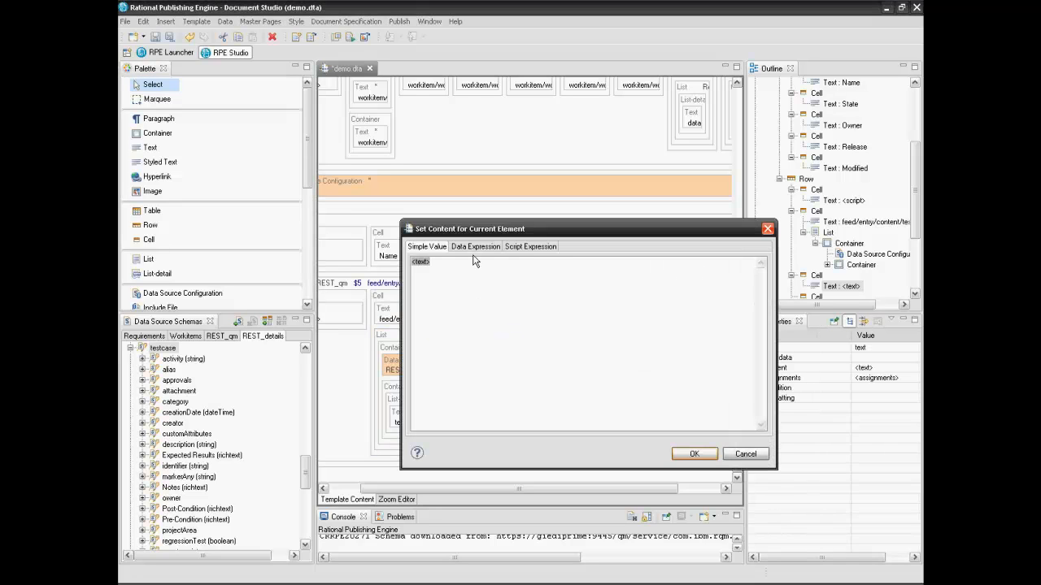
click(525, 247)
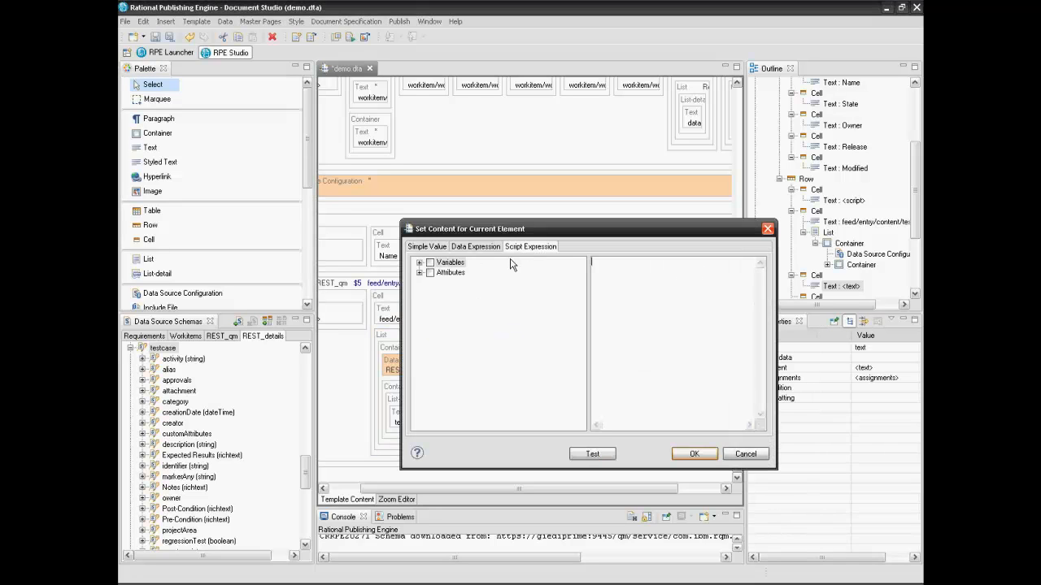
click(419, 272)
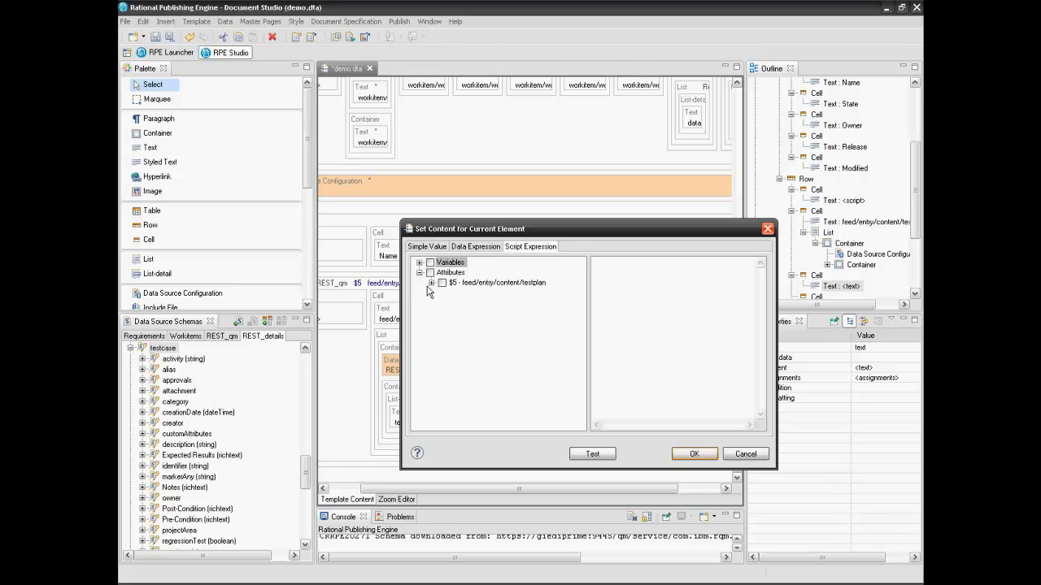
click(431, 282)
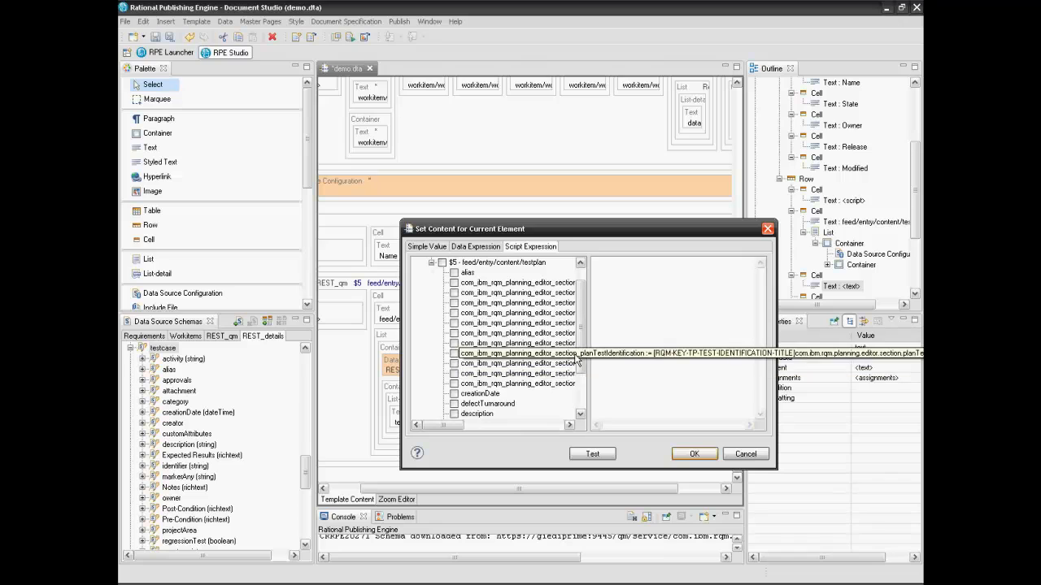
scroll(577, 356, down, 1)
scroll(577, 357, down, 2)
click(455, 383)
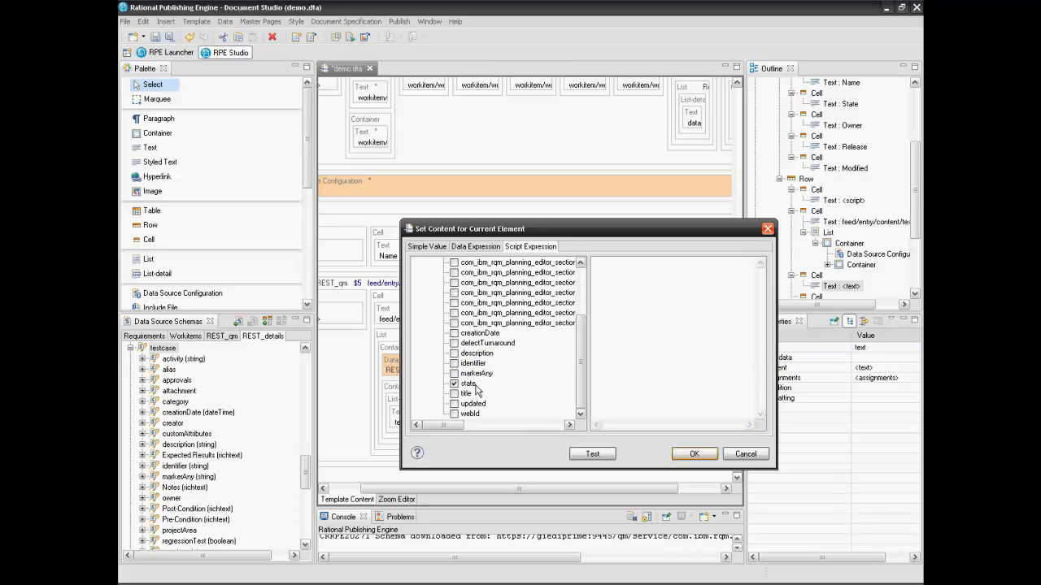
Begin the script with var pos = state.lastIndexOf("."), var id = state and if (pos)
click(639, 269)
text(var pos =)
double_click(469, 384)
text(.lastIndexO)
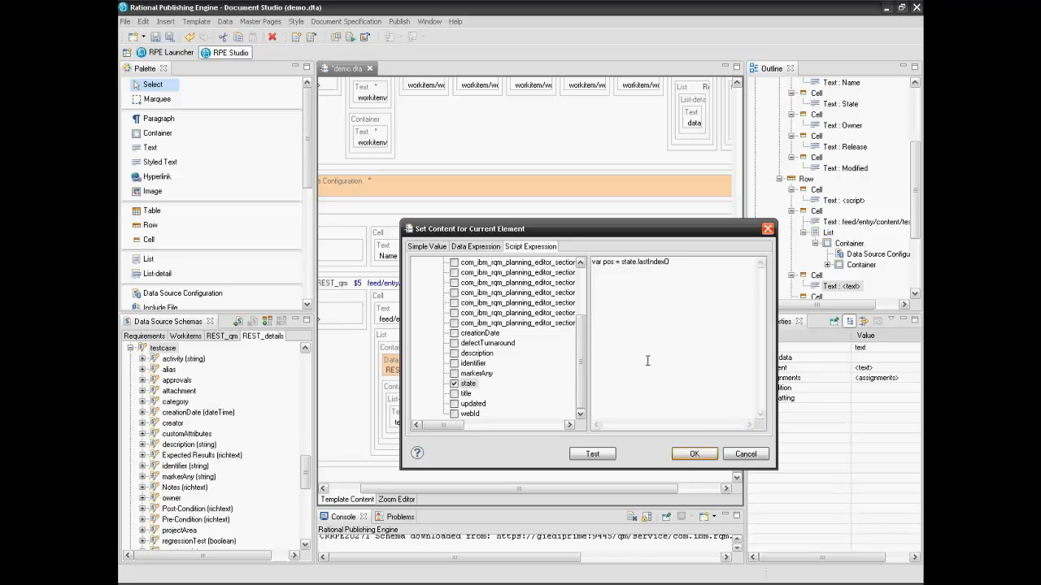
text(f(".") var id de)
key(BackSpace)
key(BackSpace)
text(= state )
text(if)
text( (pos)
Finish the script with { id = state.substr(pos+1) } returning id, and confirm it
text({)
key(Return)
text(id = state.substr)
text((pos)
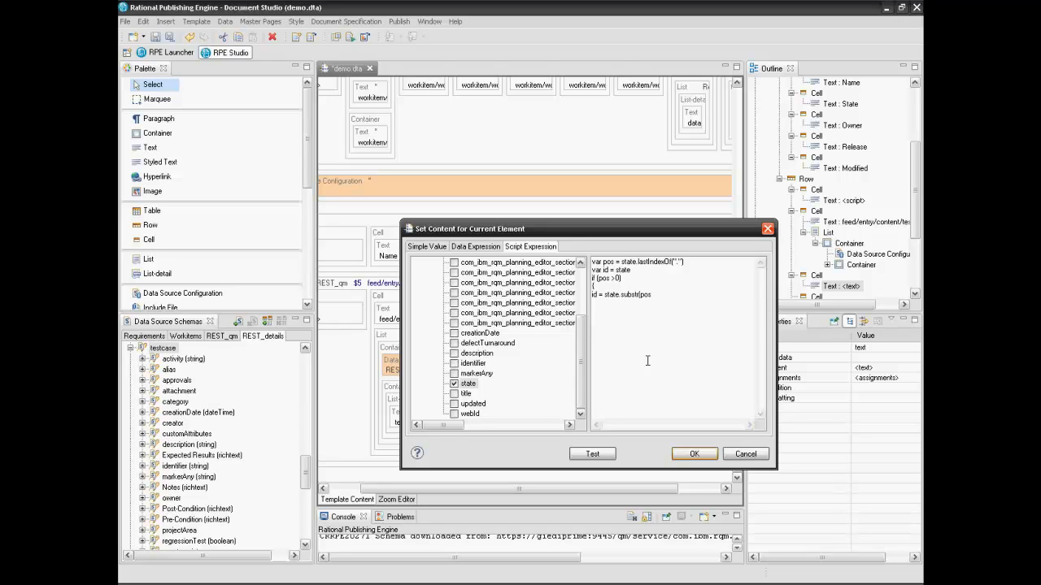
text(+1)
key(Return)
text(} od)
key(BackSpace)
key(BackSpace)
text(id)
click(675, 454)
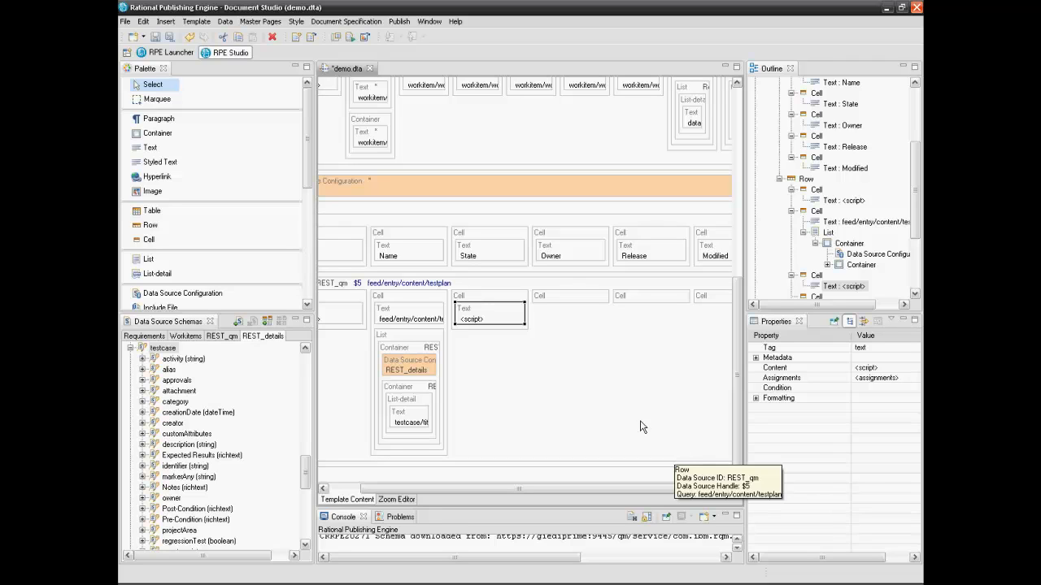
Bind the row's fourth cell to a REST_qm query on the testplan's owner (handle $8)
click(583, 304)
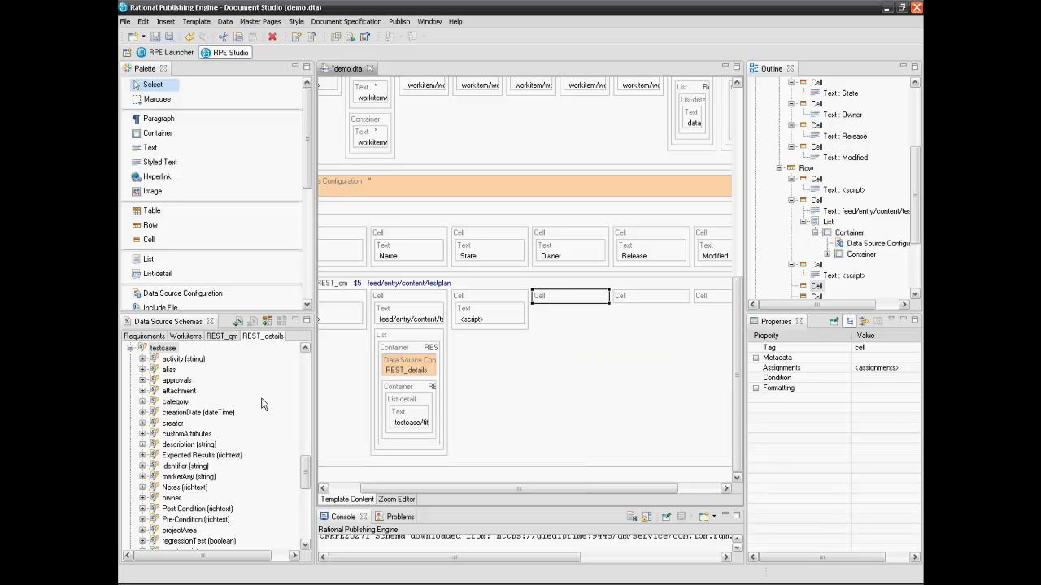
click(228, 338)
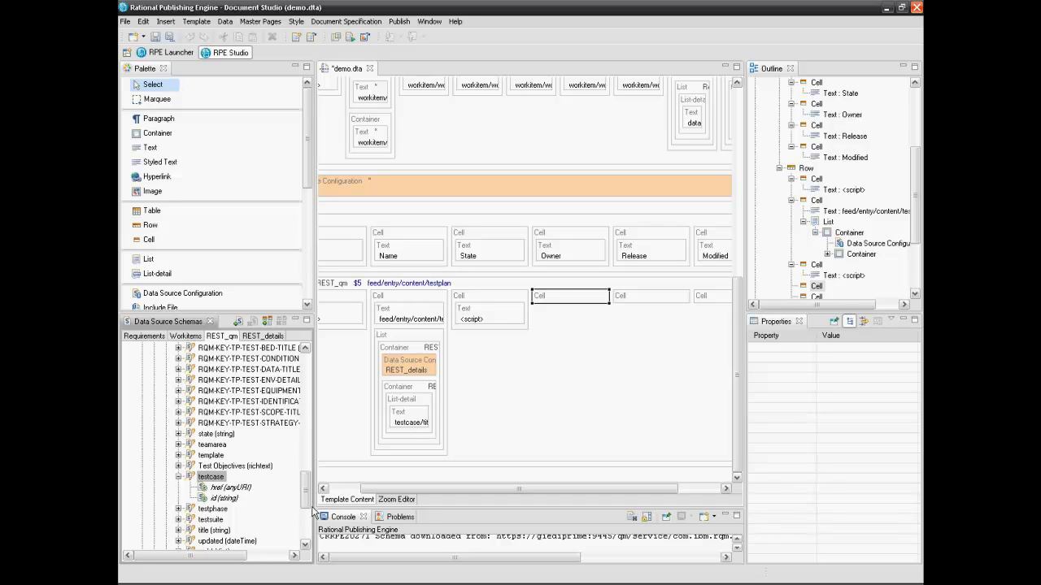
click(179, 477)
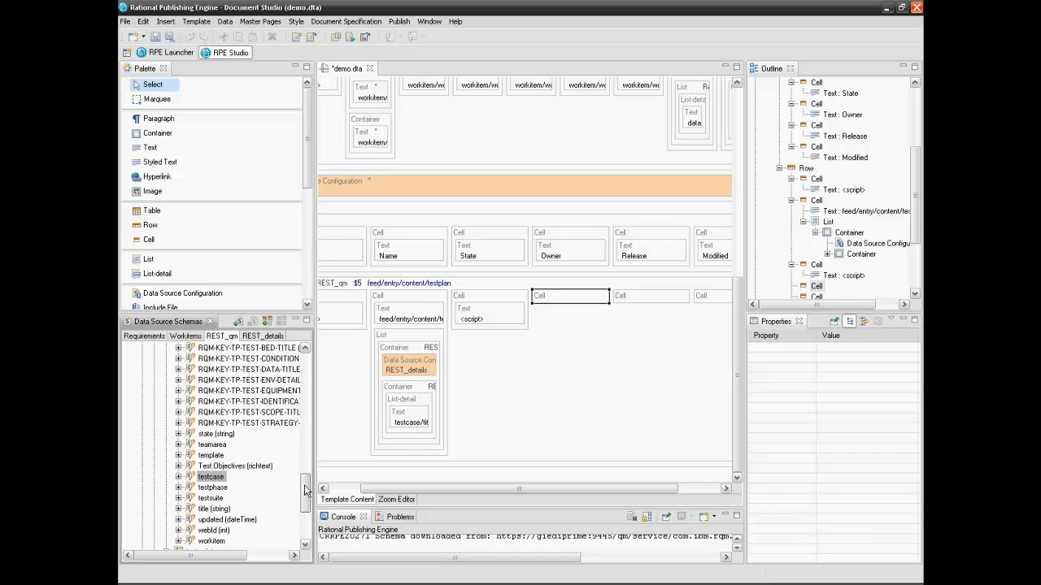
drag(305, 490, 301, 461)
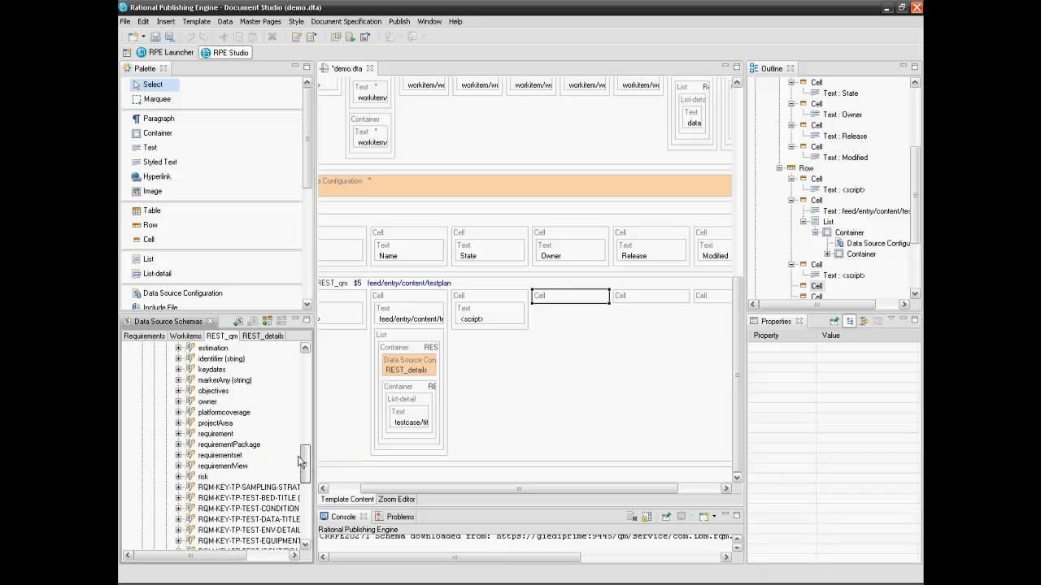
click(178, 401)
click(209, 402)
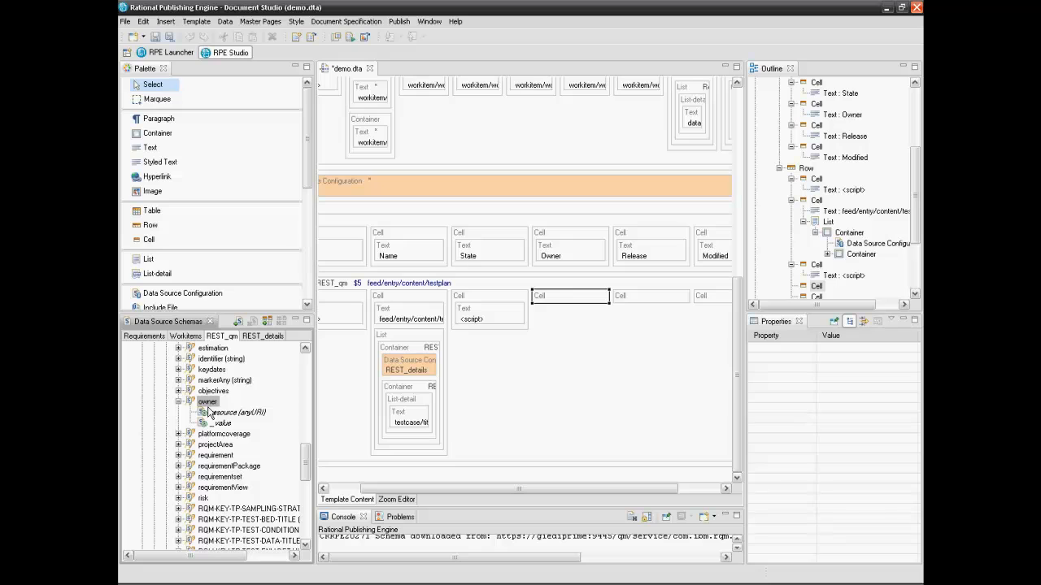
drag(209, 407, 574, 304)
click(487, 364)
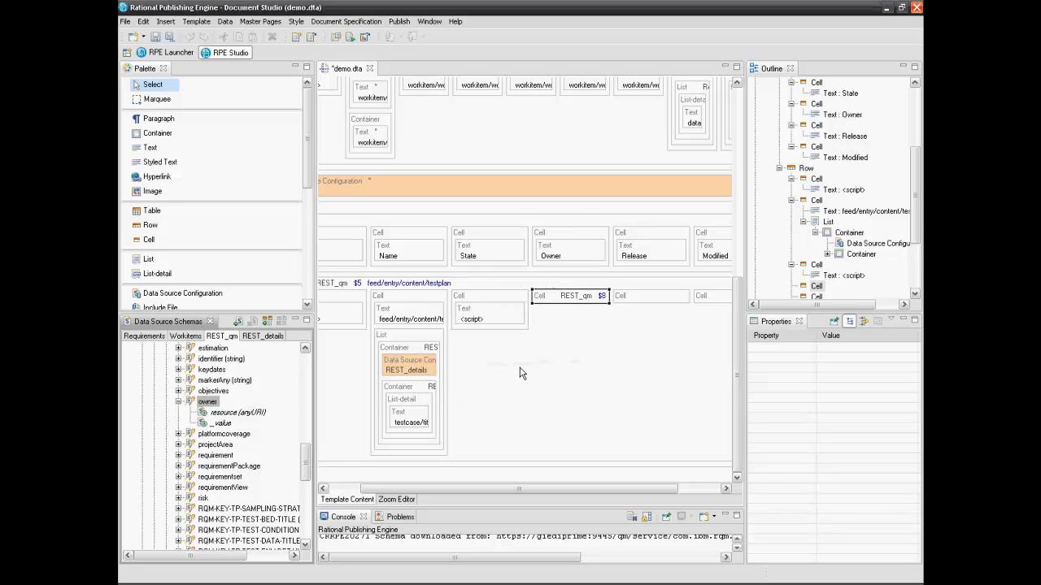
Drop owner's _value into the owner cell as a Text showing feed/entry/content/testplan/owner/_value
mouse_move(558, 303)
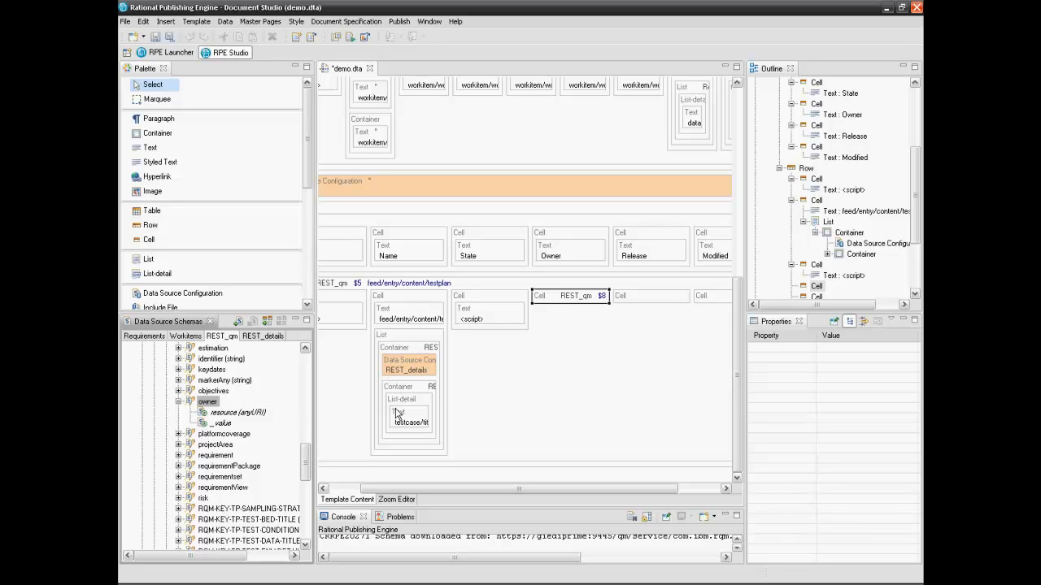
drag(222, 423, 569, 302)
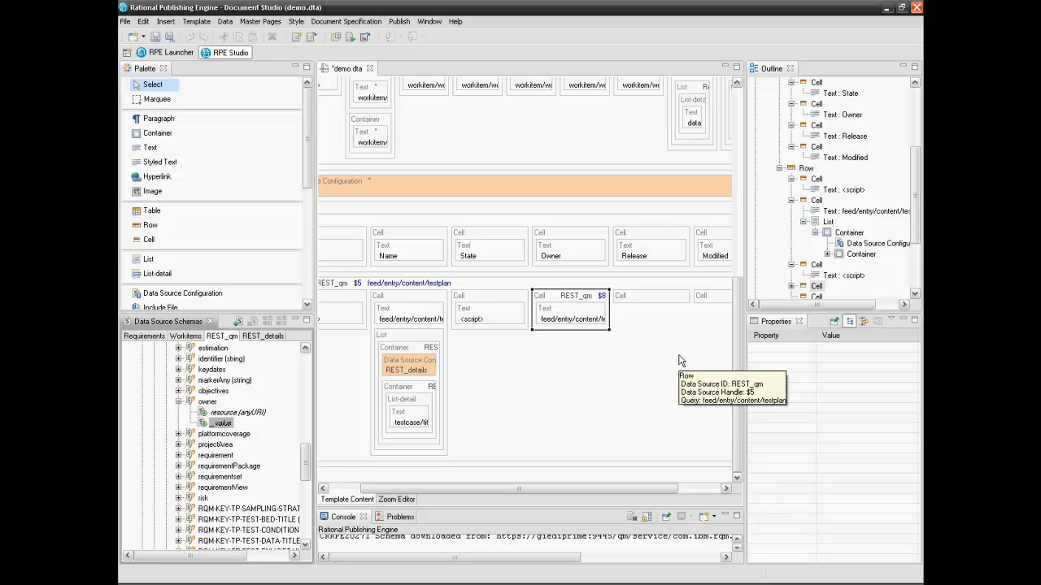
click(178, 402)
drag(307, 480, 314, 452)
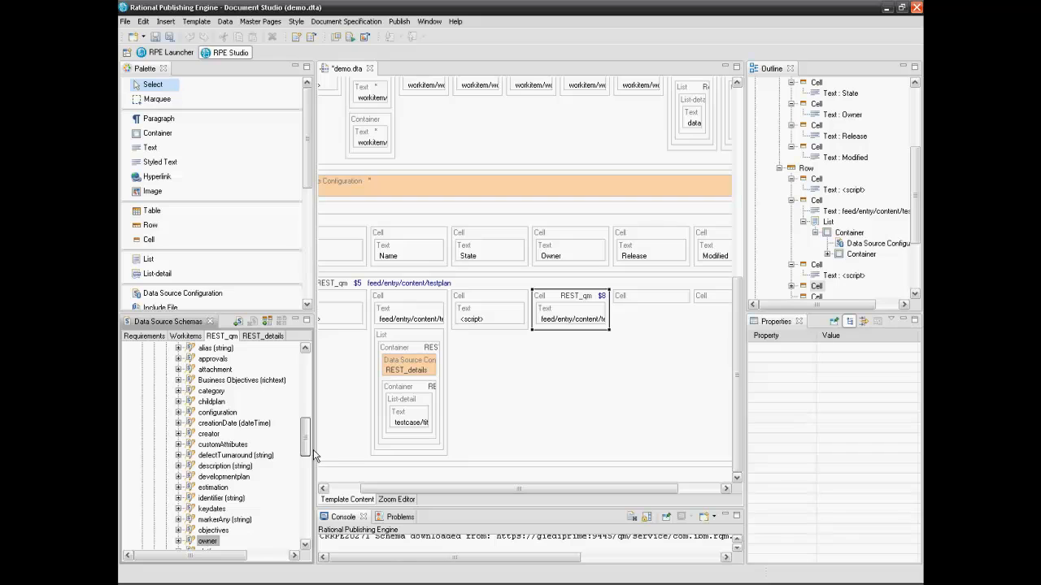
Drop developmentplan onto the Release cell as a $9 query under the $5 testplan context
click(178, 476)
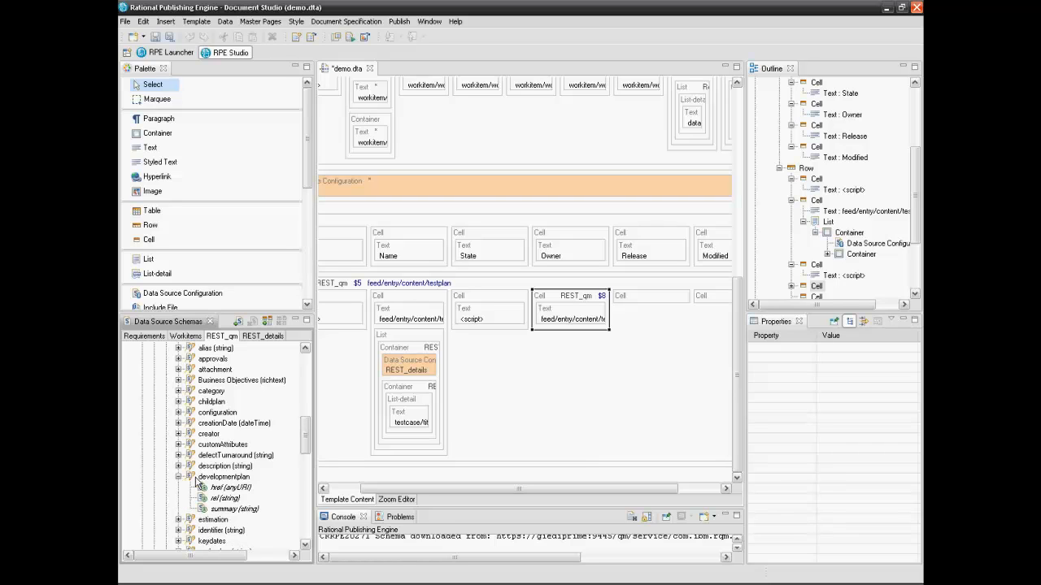
click(223, 476)
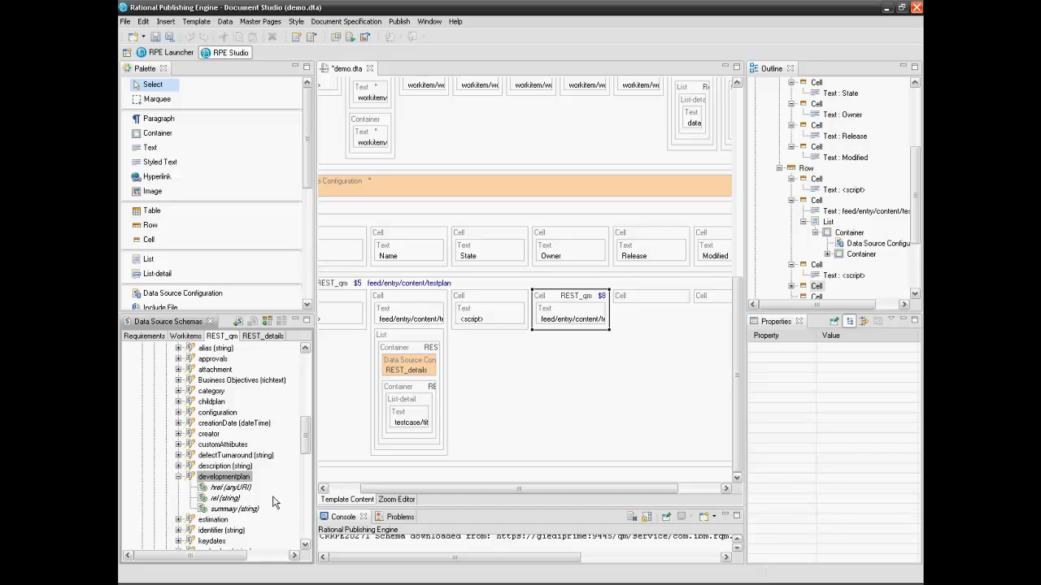
drag(238, 483, 668, 303)
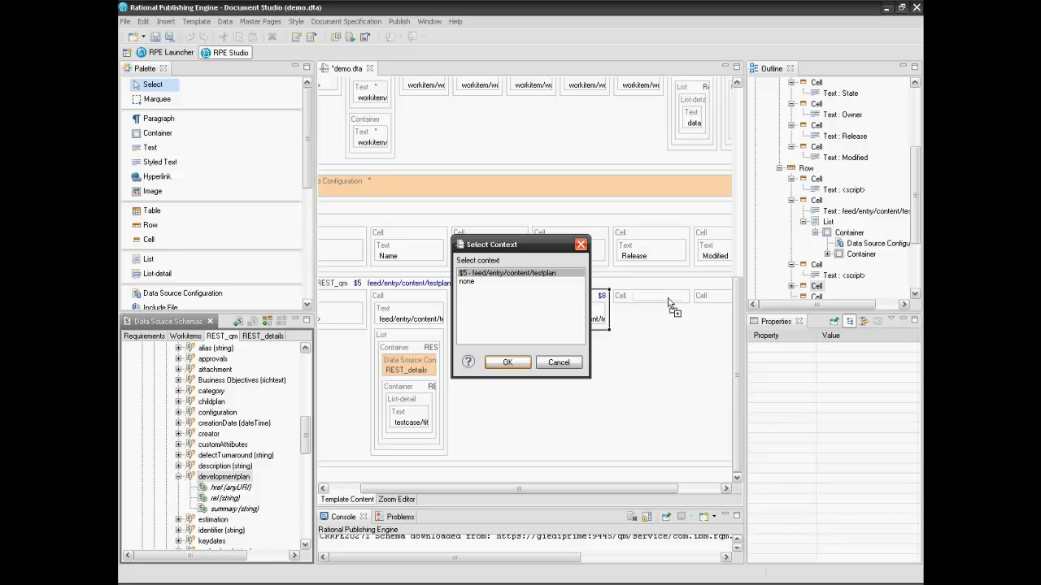
click(507, 363)
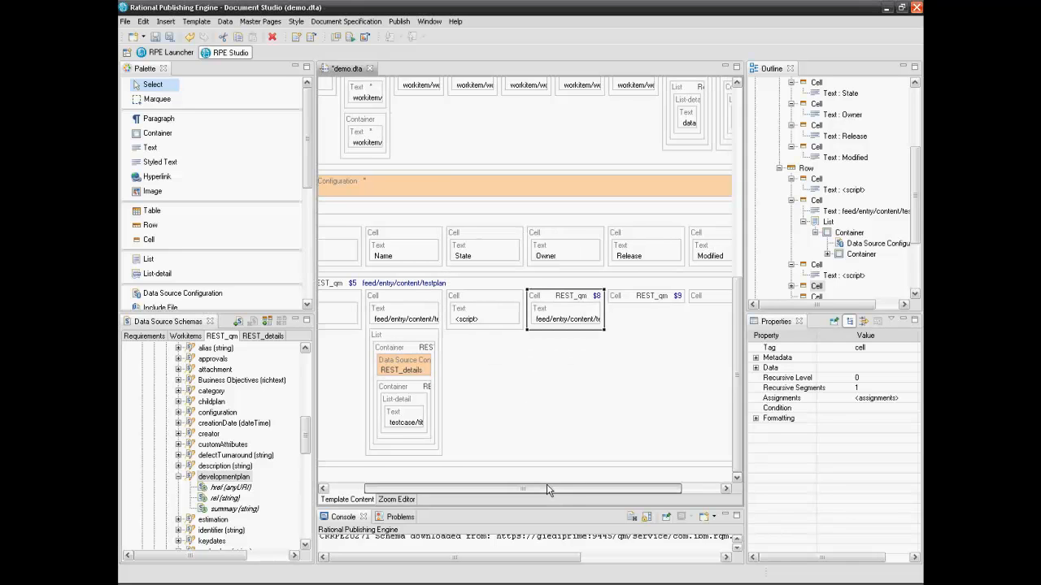
drag(547, 490, 592, 490)
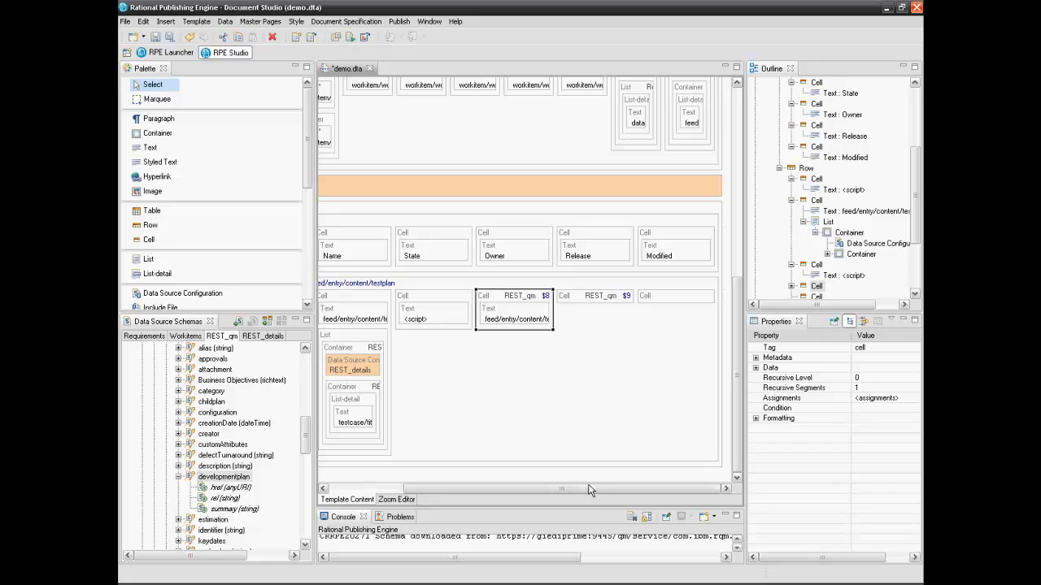
click(577, 298)
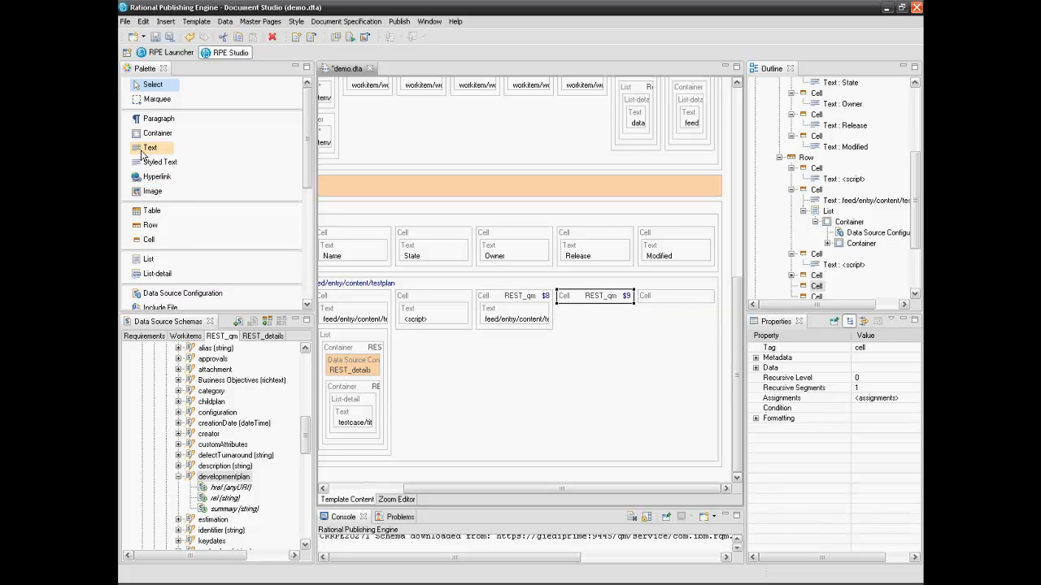
Fill the developmentplan $9 cell with three Text elements from the Palette
drag(150, 148, 631, 323)
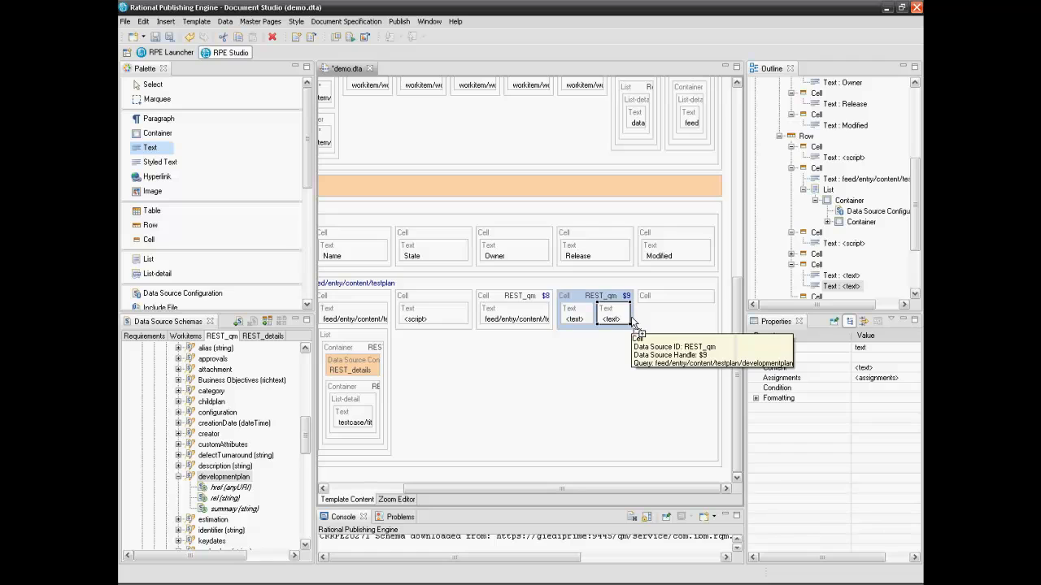
click(633, 323)
click(152, 84)
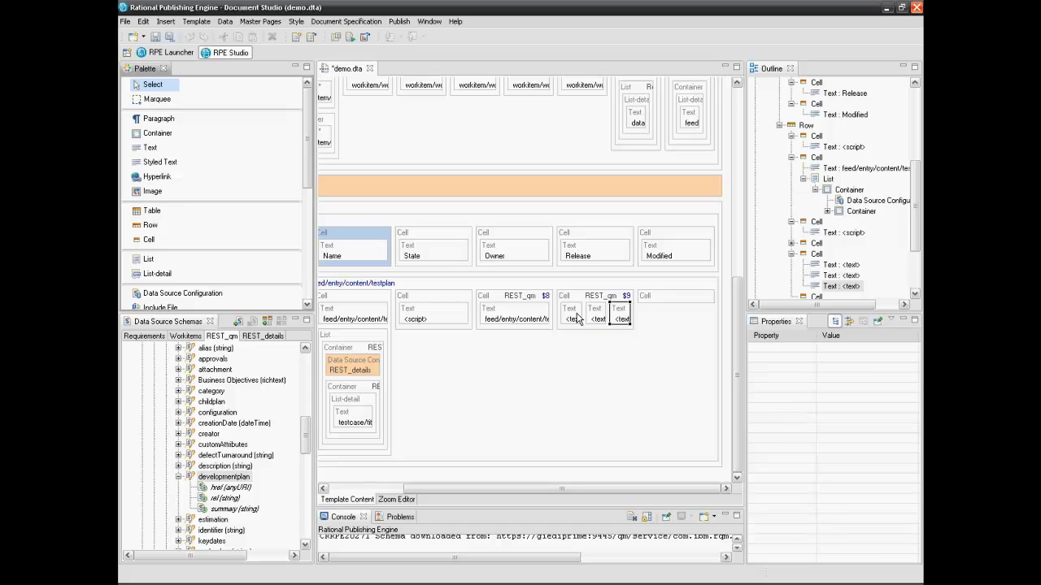
double_click(575, 318)
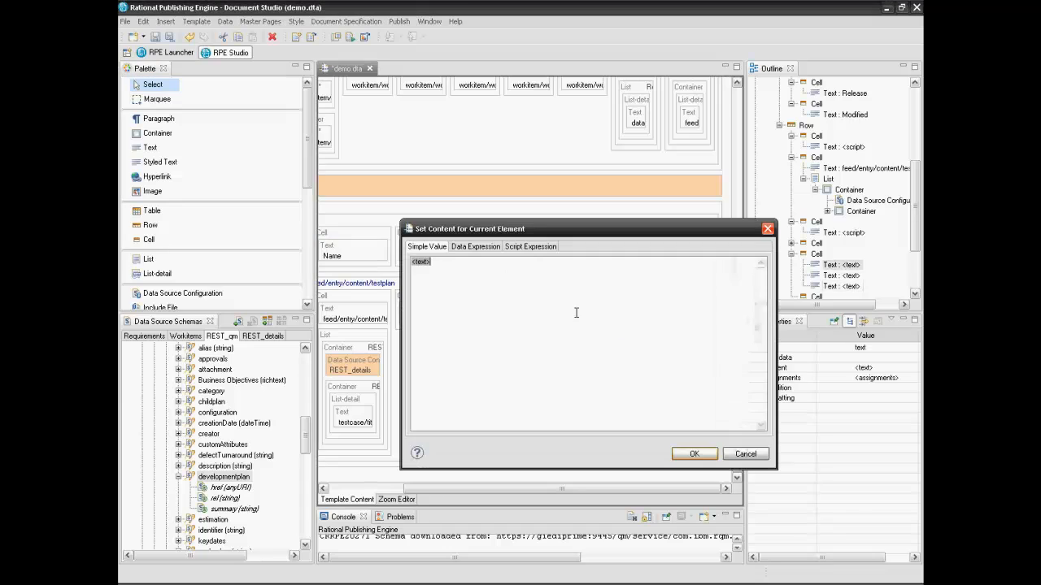
Set the first Text to the $9 developmentplan summary data expression
click(472, 249)
click(420, 272)
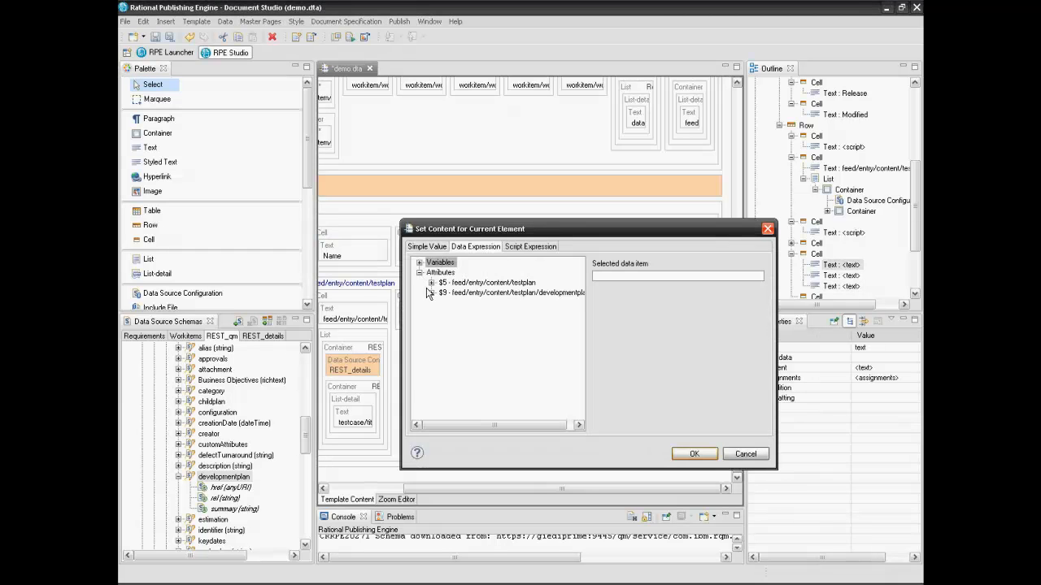
drag(776, 339, 874, 338)
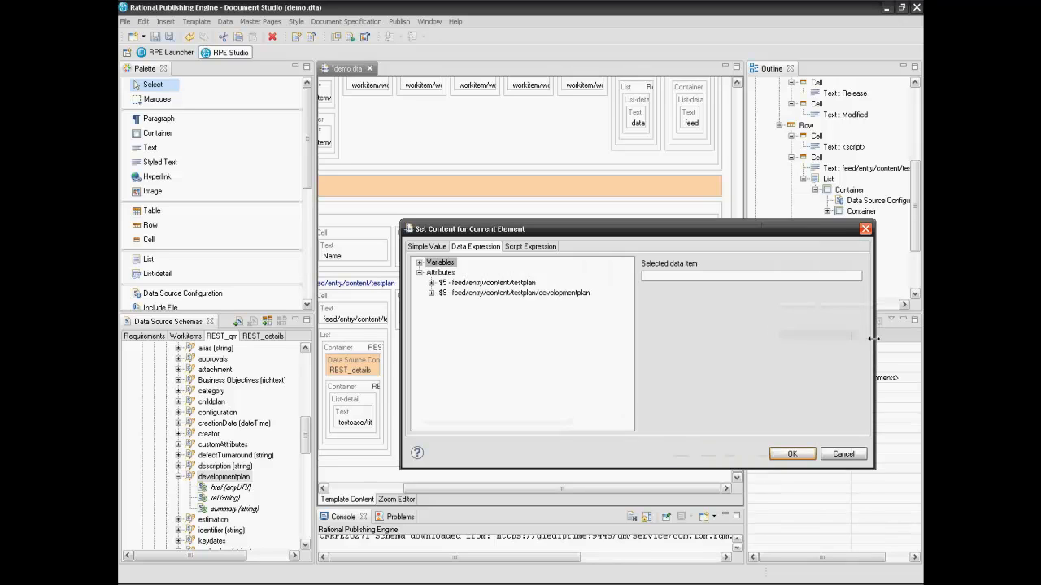
click(432, 293)
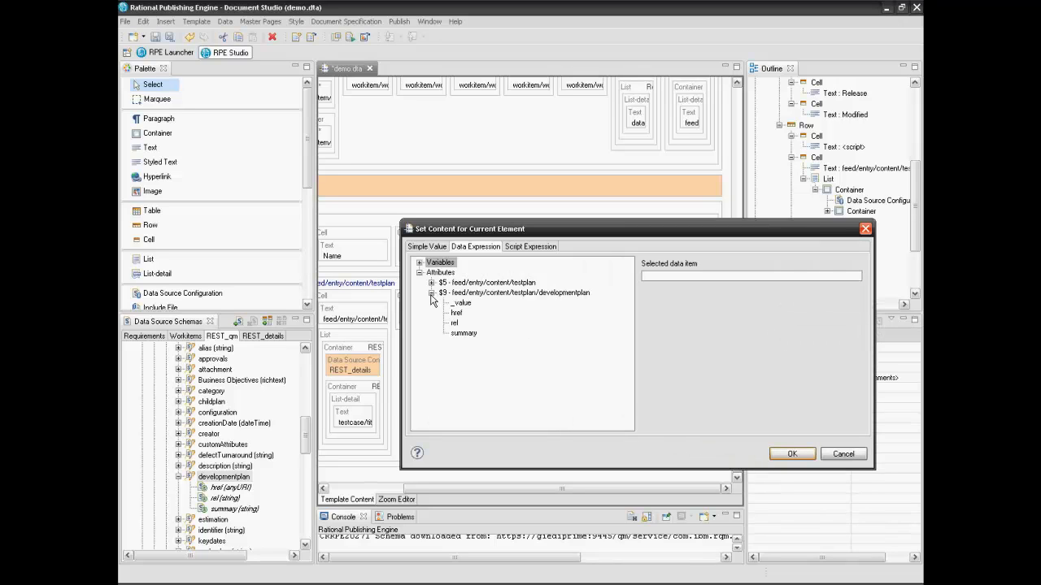
click(459, 335)
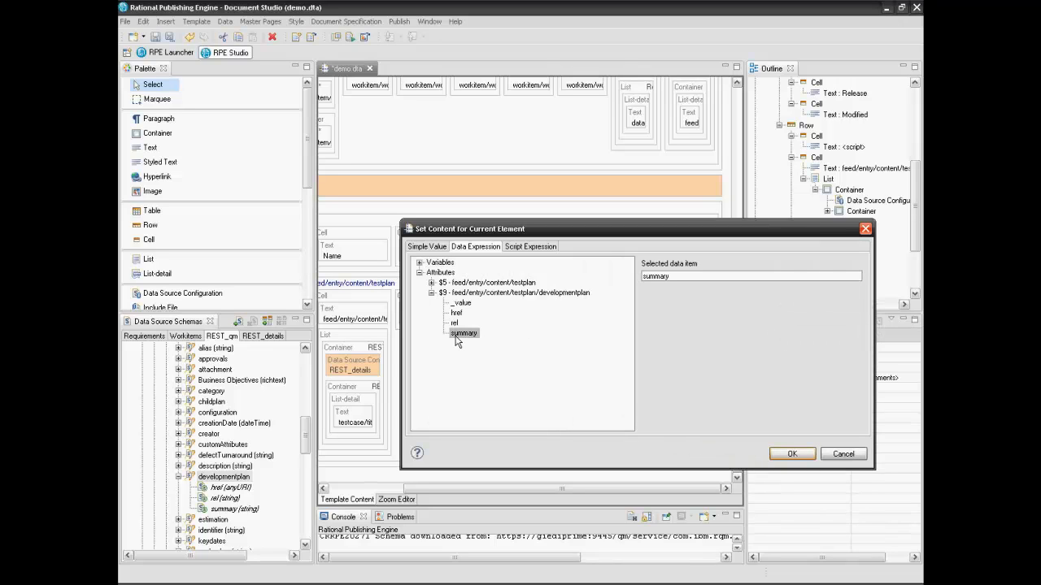
click(789, 453)
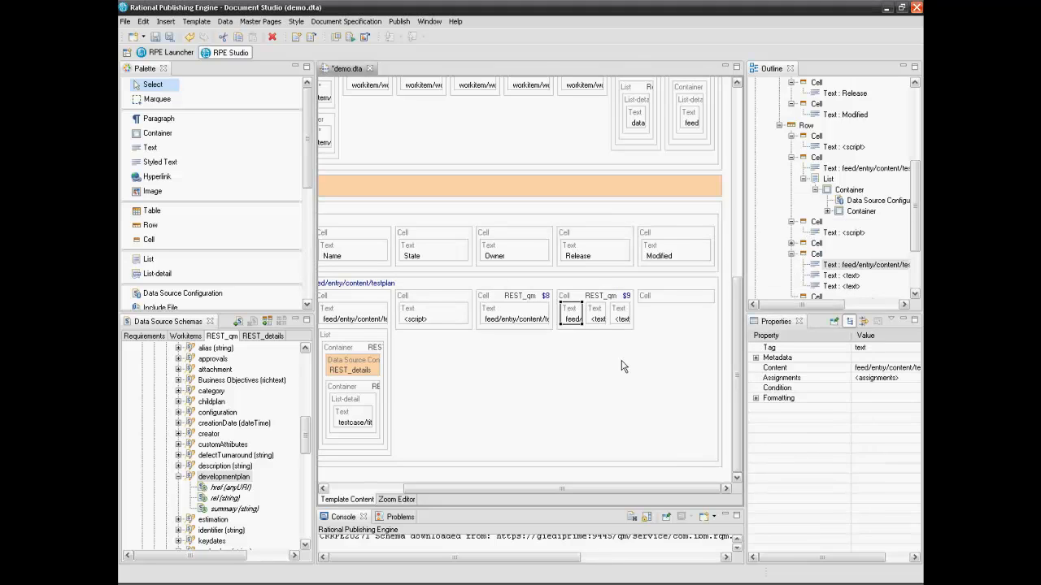
Clear the middle Text's placeholder so it stays empty
double_click(597, 316)
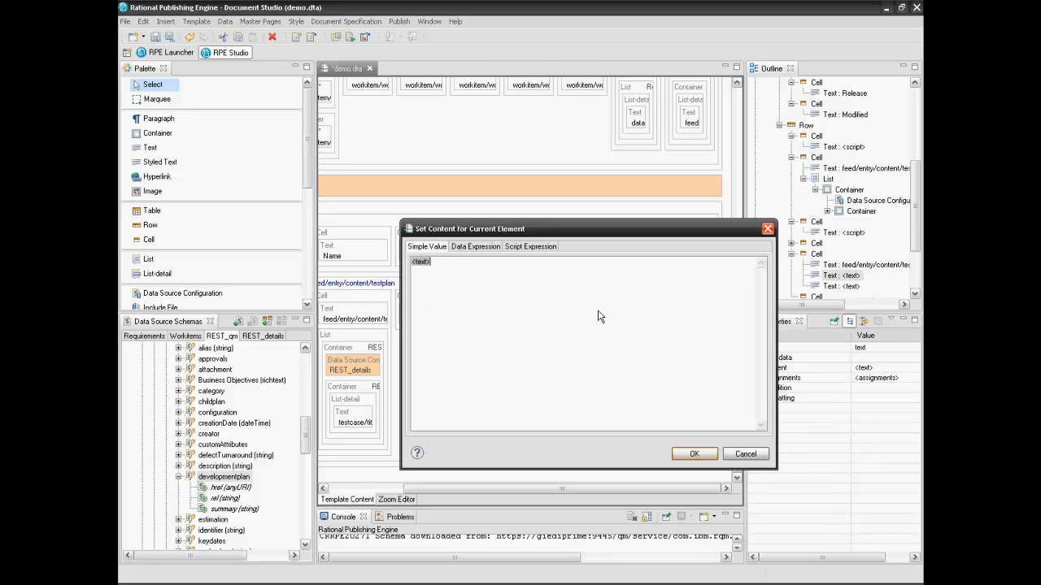
key(Delete)
click(685, 457)
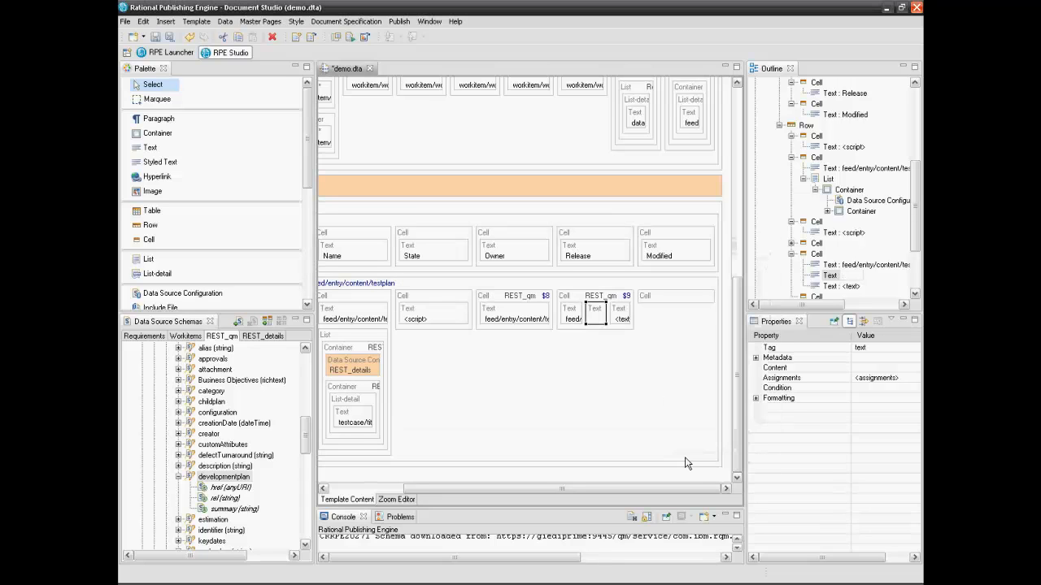
Set the last Text to the $9 developmentplan rel data expression
double_click(622, 321)
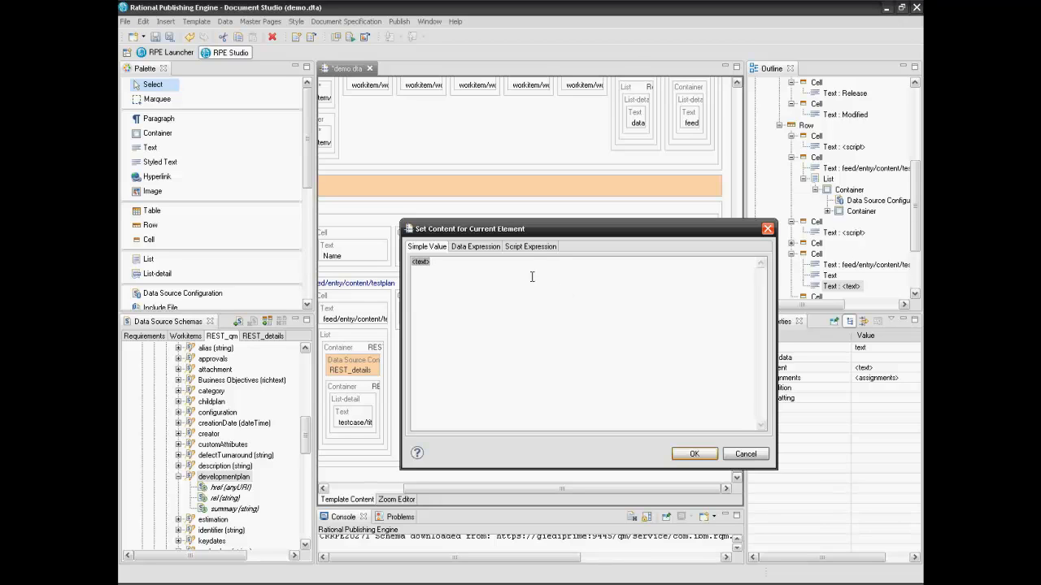
click(484, 249)
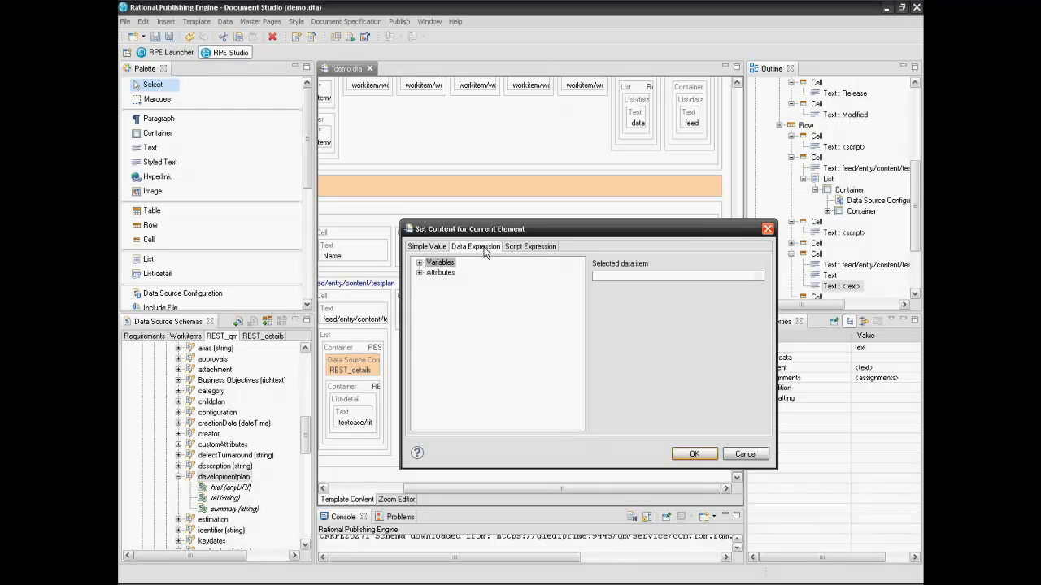
click(419, 273)
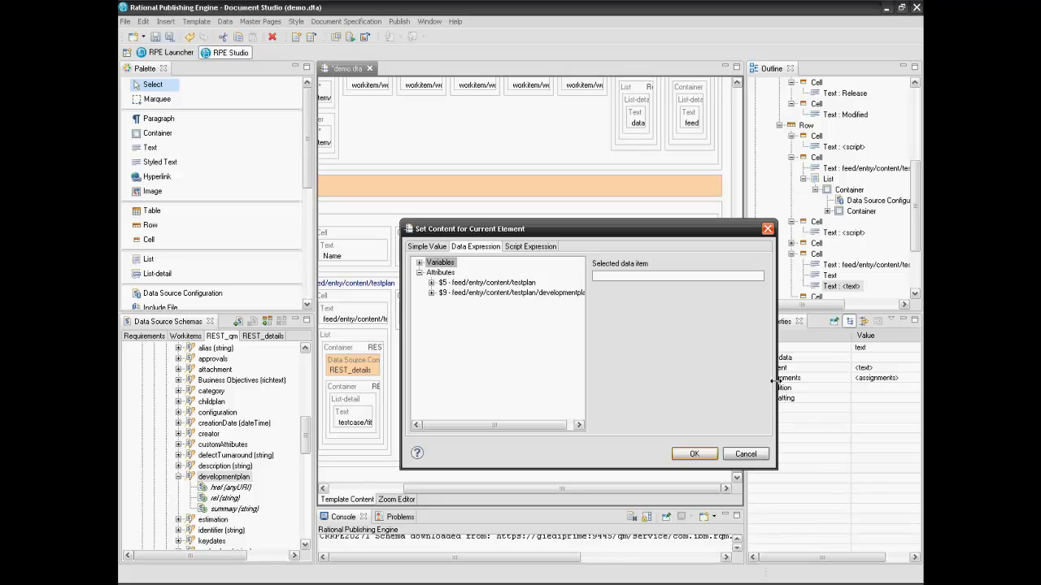
drag(776, 389, 823, 393)
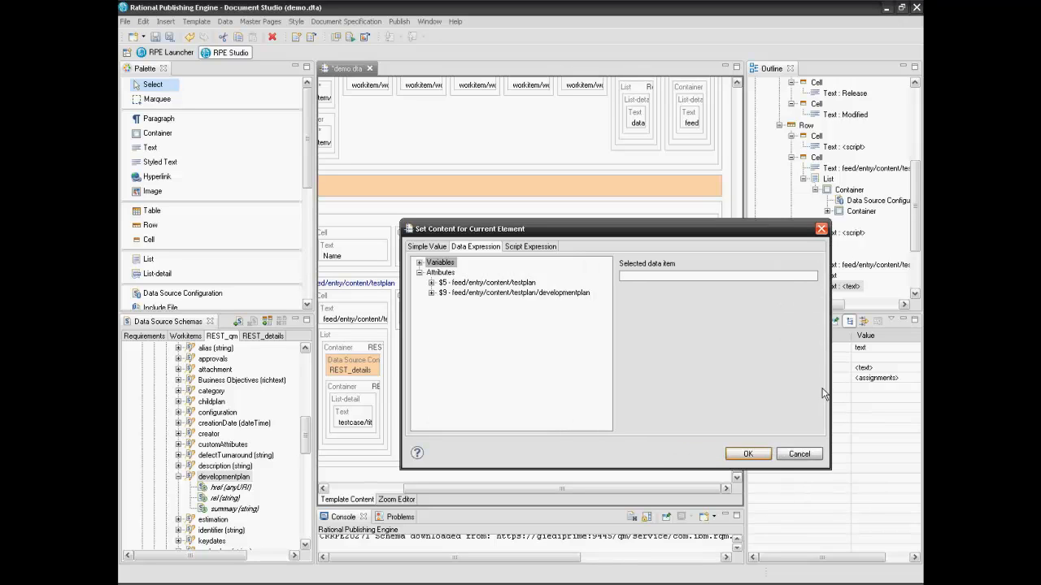
click(432, 292)
click(454, 323)
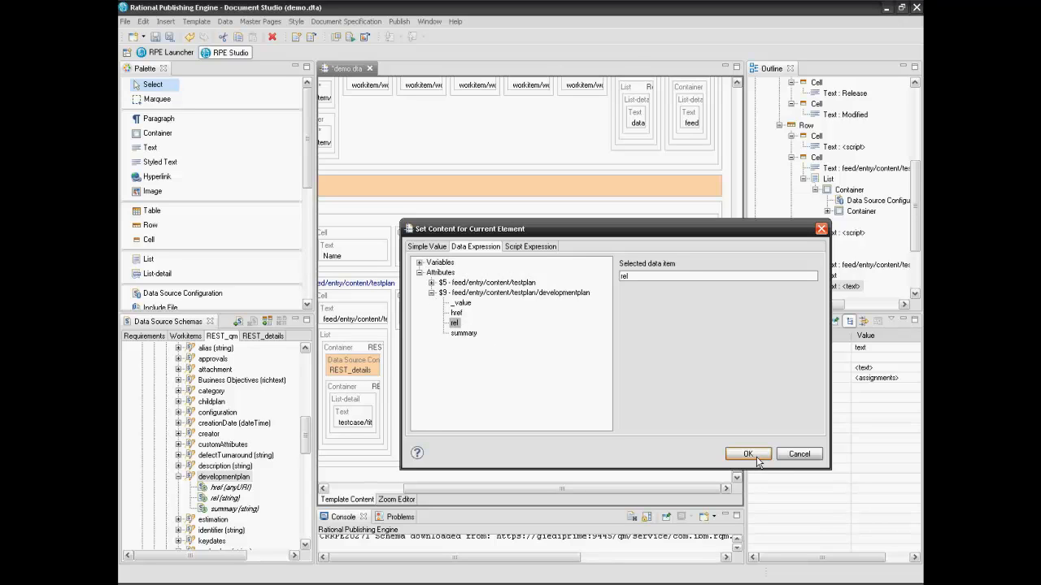
click(747, 454)
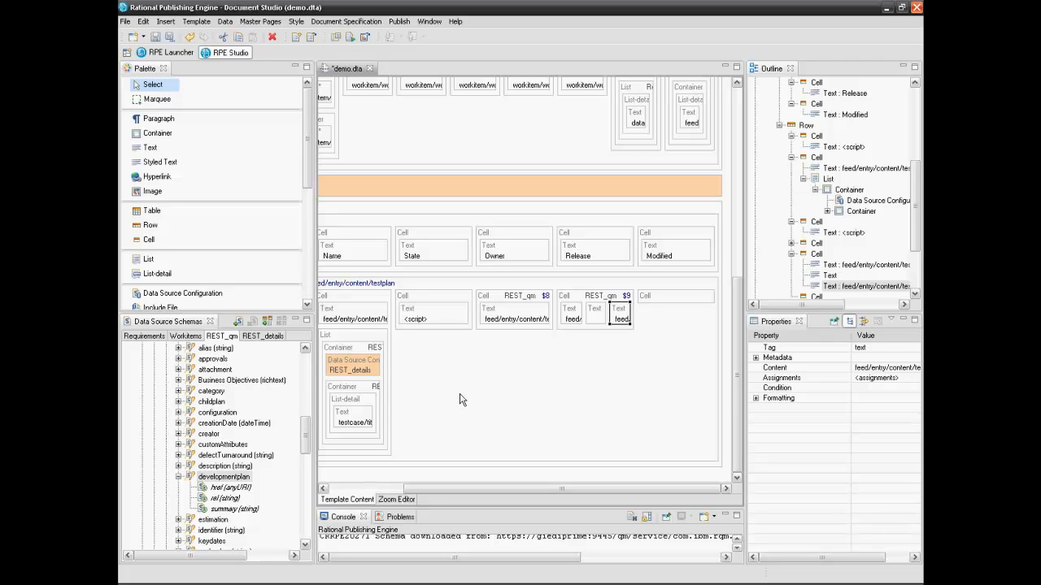
Place the testplan's updated (dateTime) in the Modified cell as a value under the $5 context
click(178, 482)
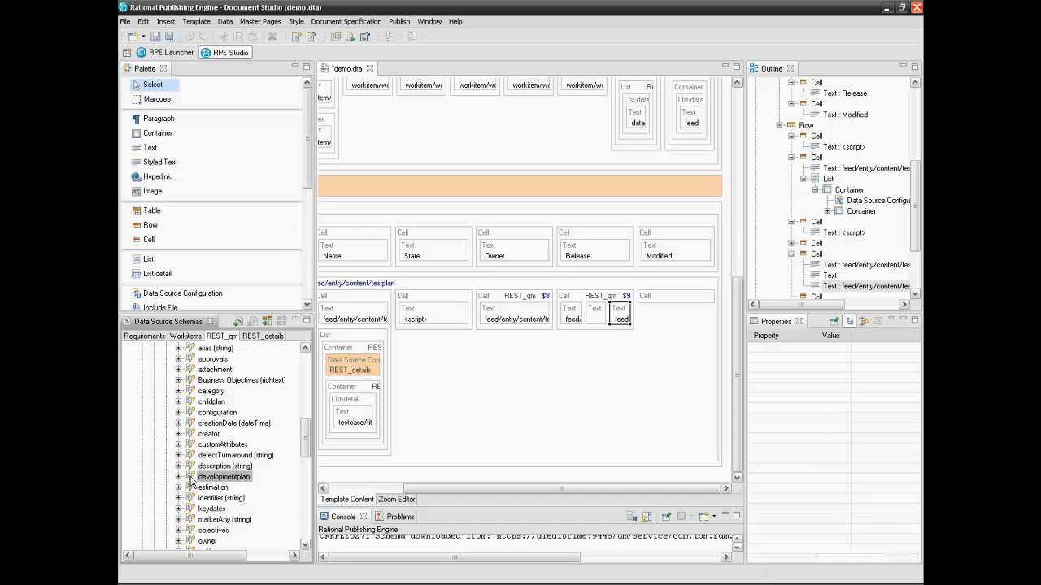
drag(309, 447, 309, 512)
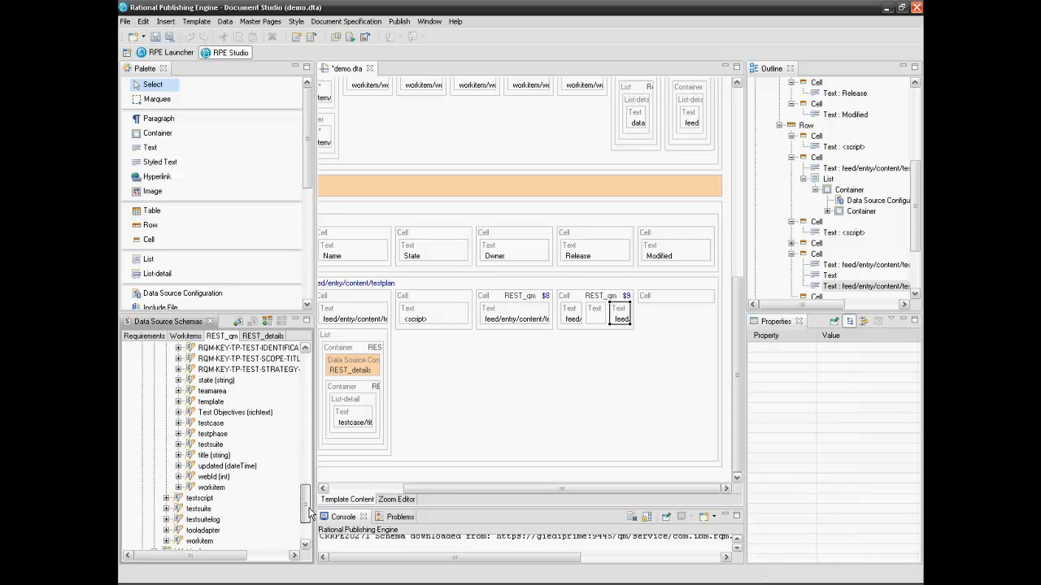
click(179, 466)
click(210, 467)
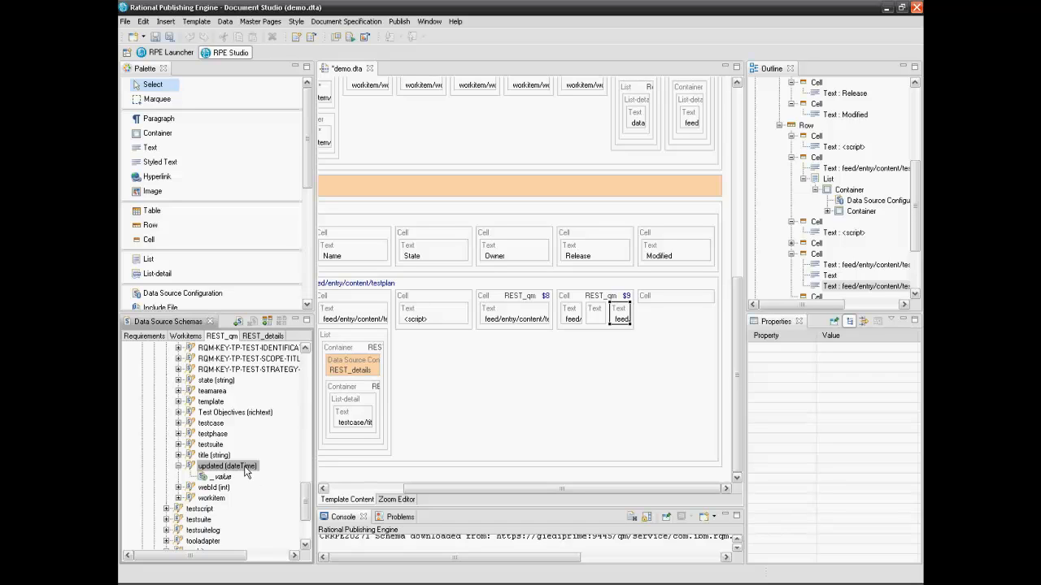
drag(248, 468, 694, 296)
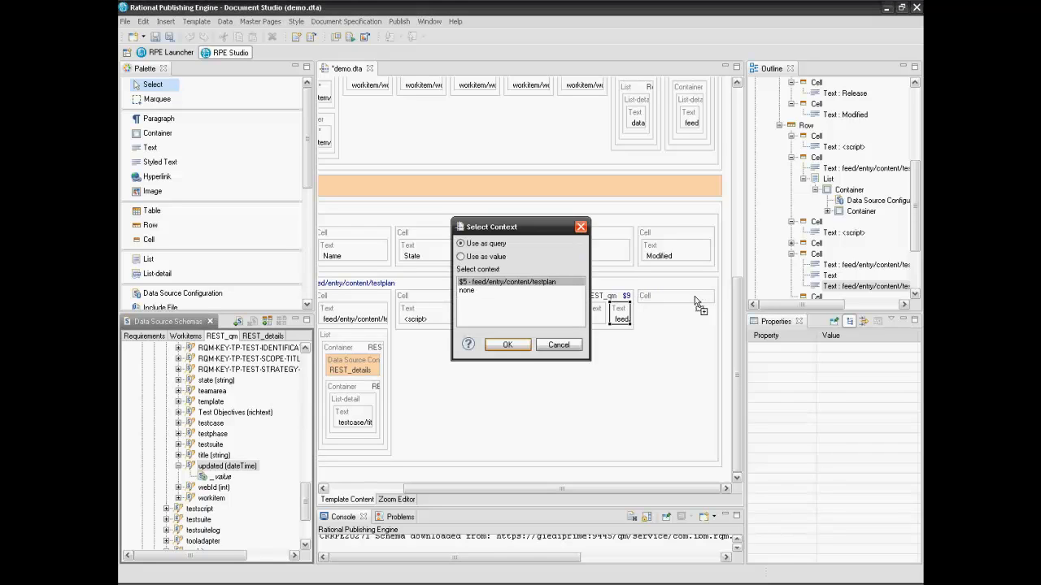
click(461, 258)
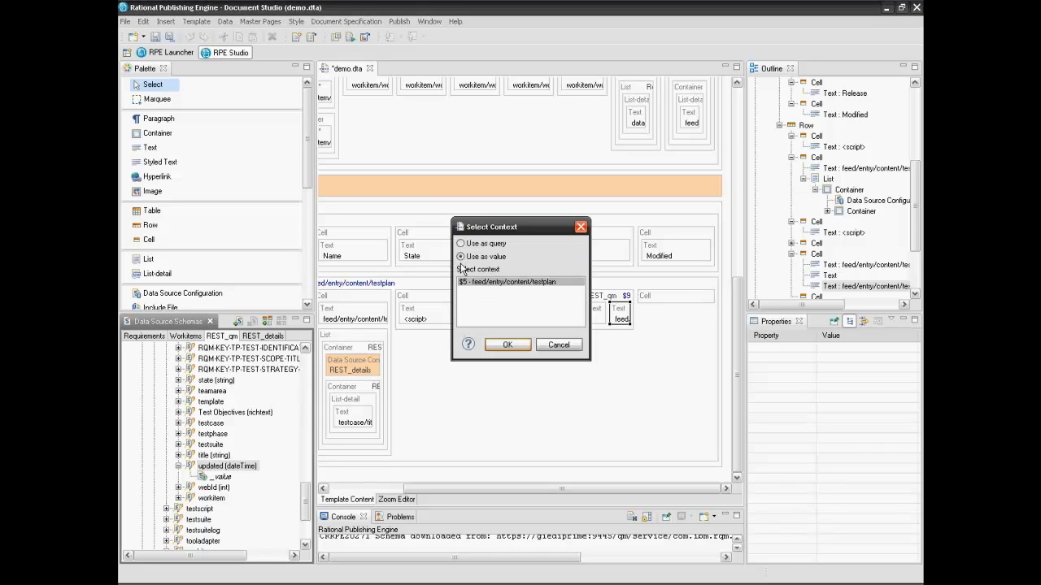
click(501, 353)
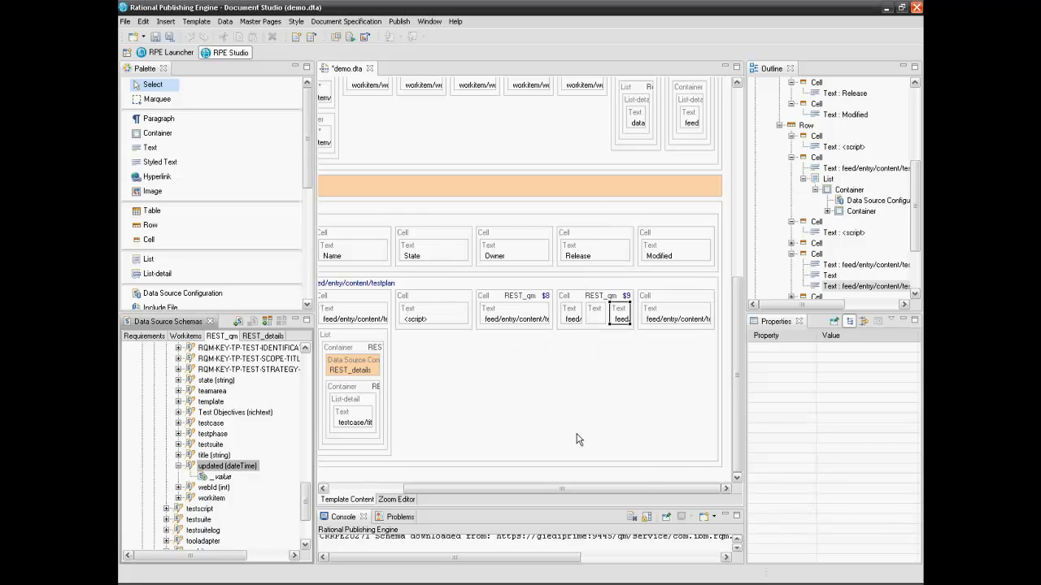
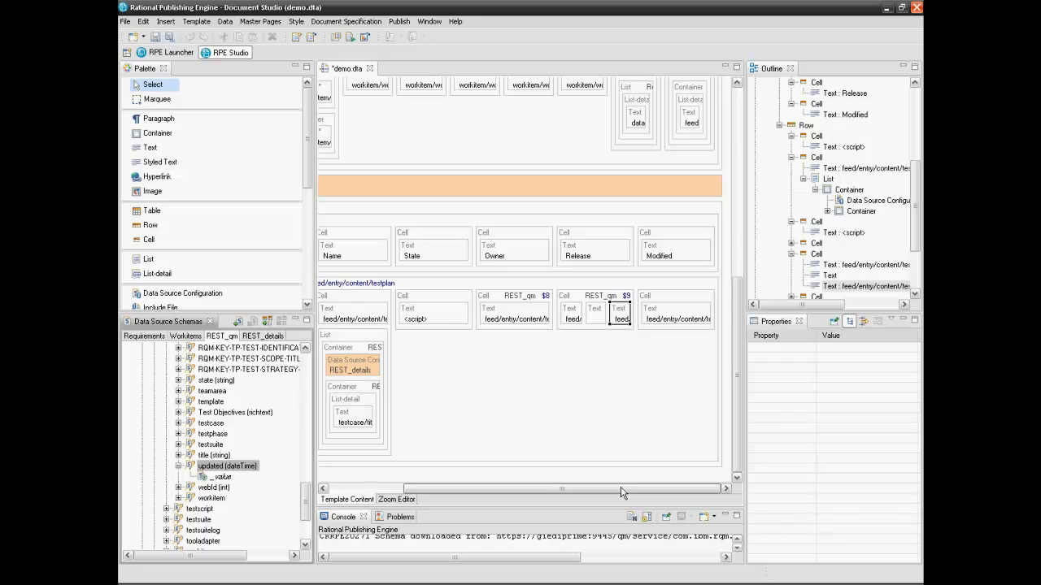
Scroll the template view left to reveal the REST_qm table's ID and Name header cells
drag(620, 492, 535, 492)
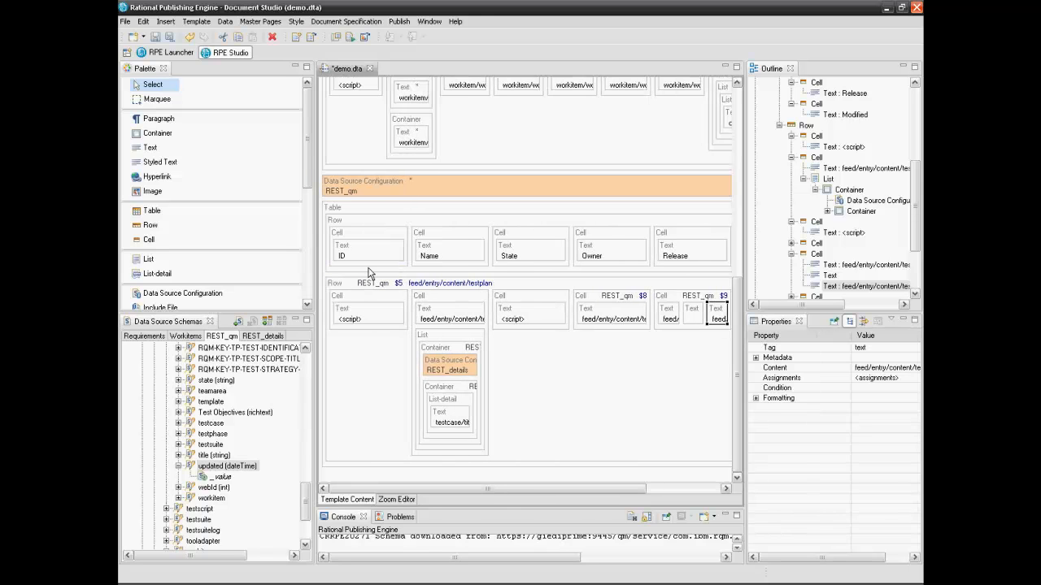
Set the REST_qm table's specific formatting 'table auto fit' to 'autofit to window'
click(355, 213)
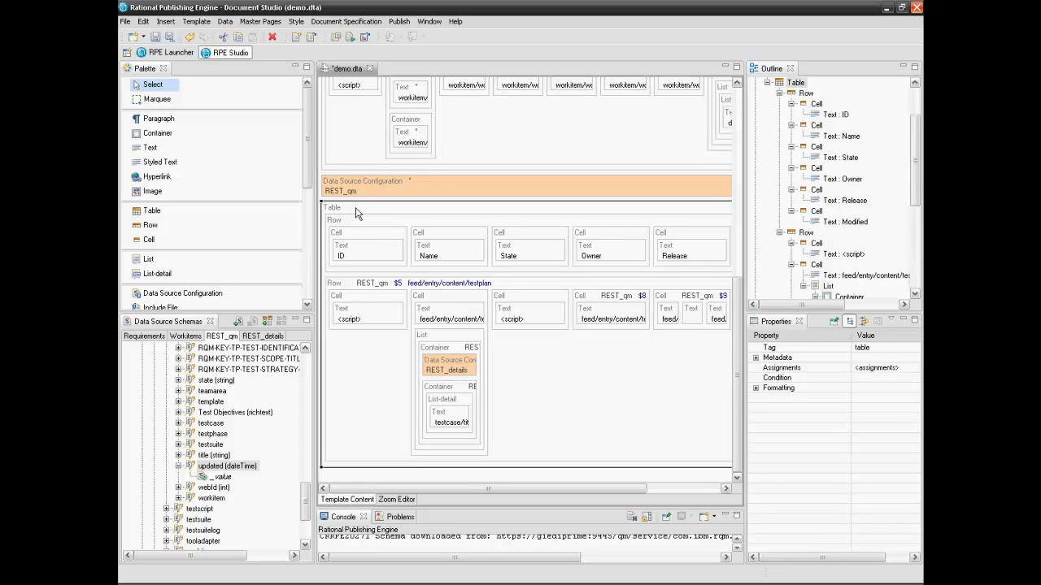
click(756, 388)
click(768, 408)
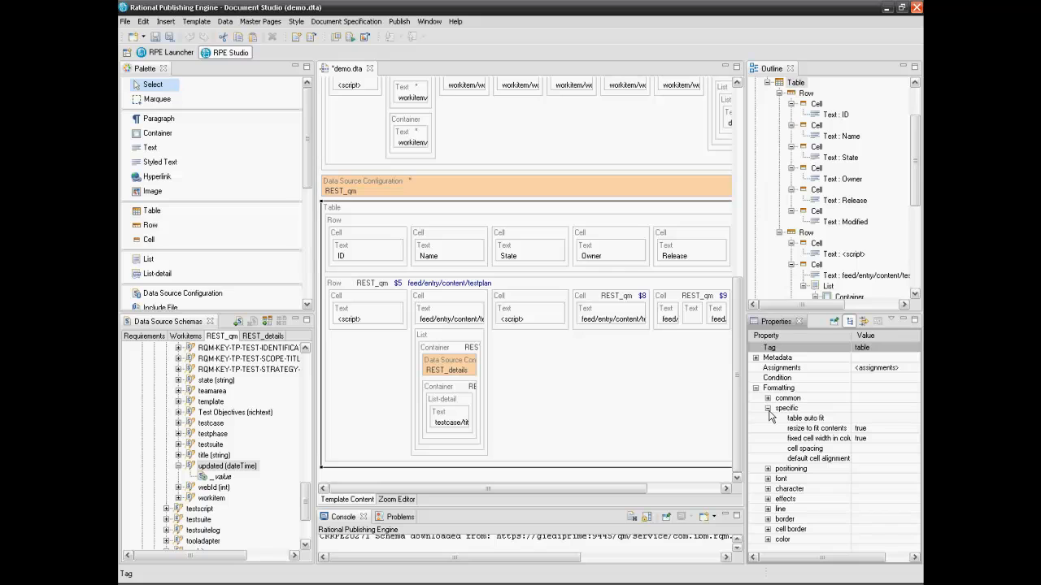
click(913, 418)
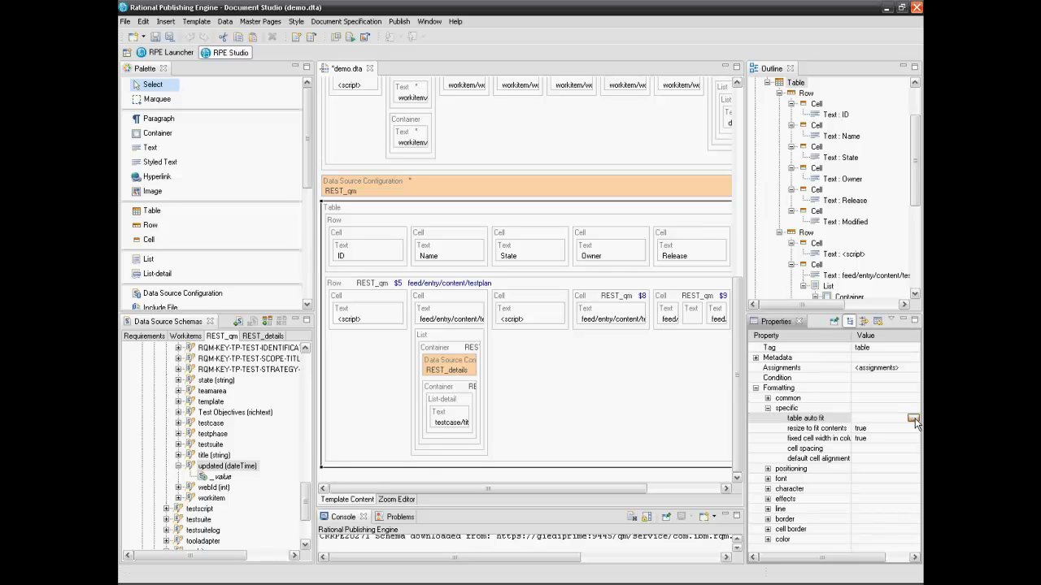
click(912, 419)
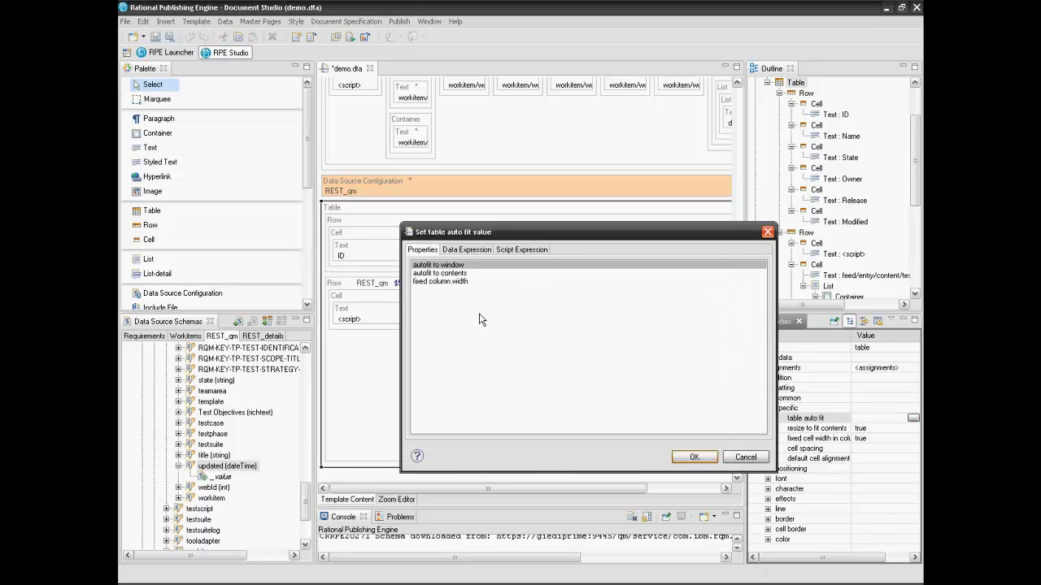
click(693, 458)
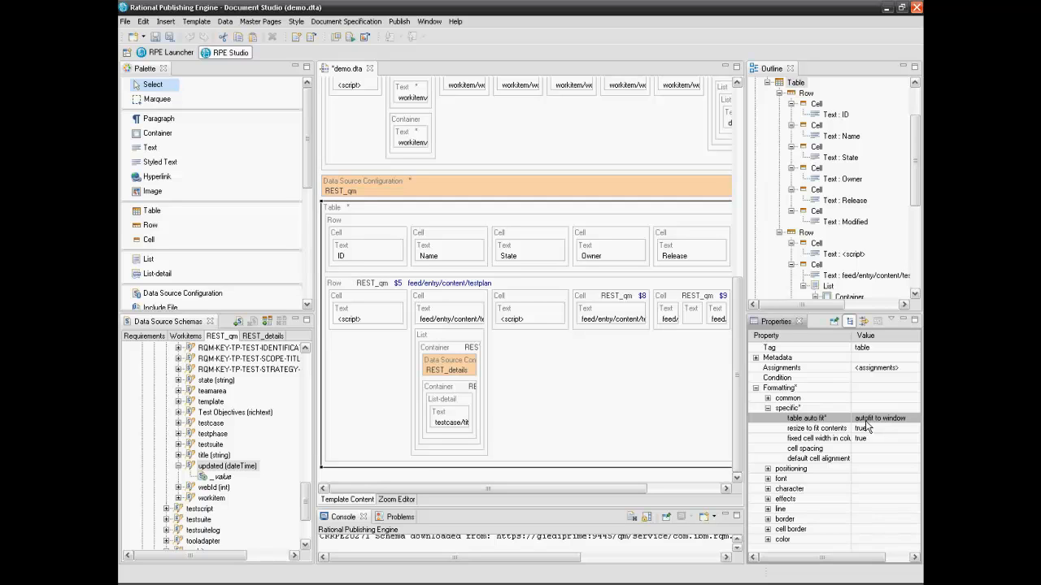
Assign a style to the REST_qm header row holding ID, Name, State, Owner and Release
click(408, 224)
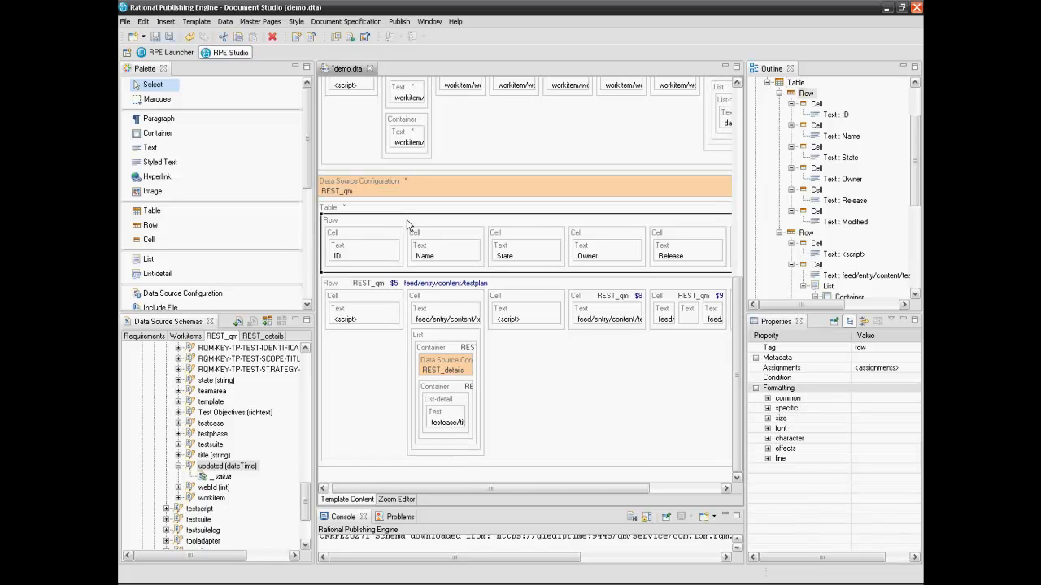
right_click(408, 224)
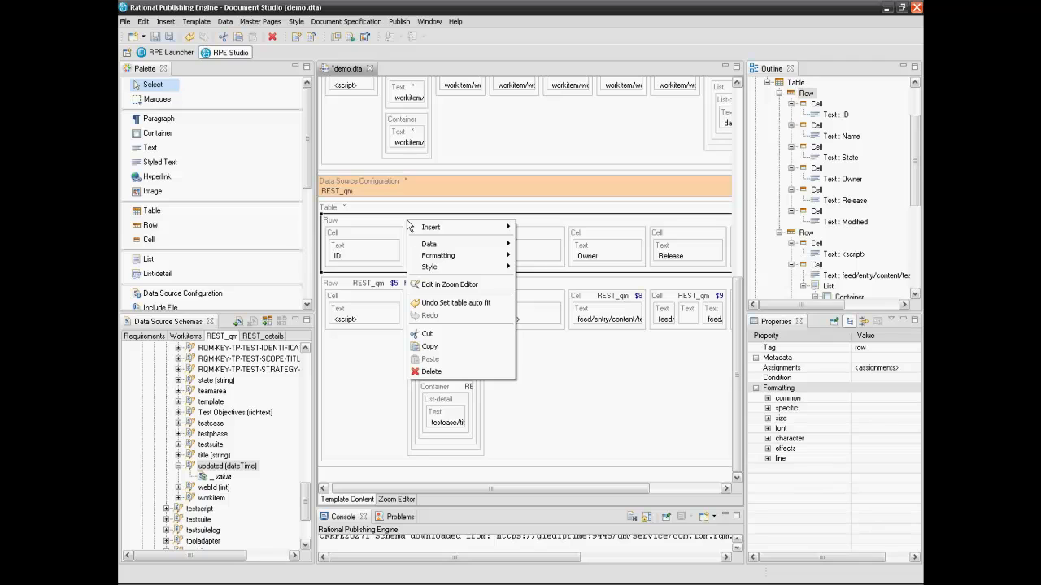
mouse_move(454, 269)
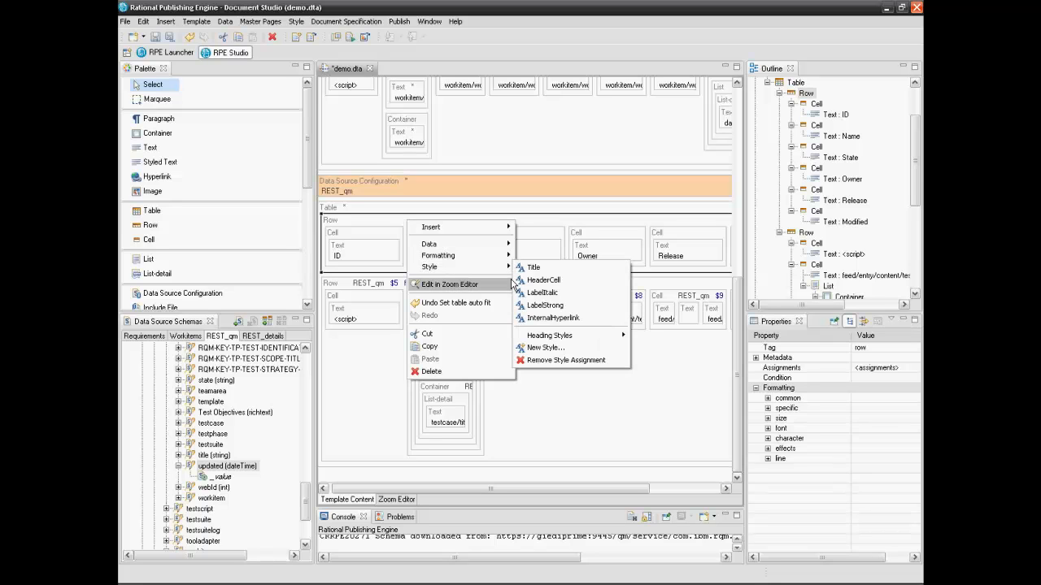
click(543, 279)
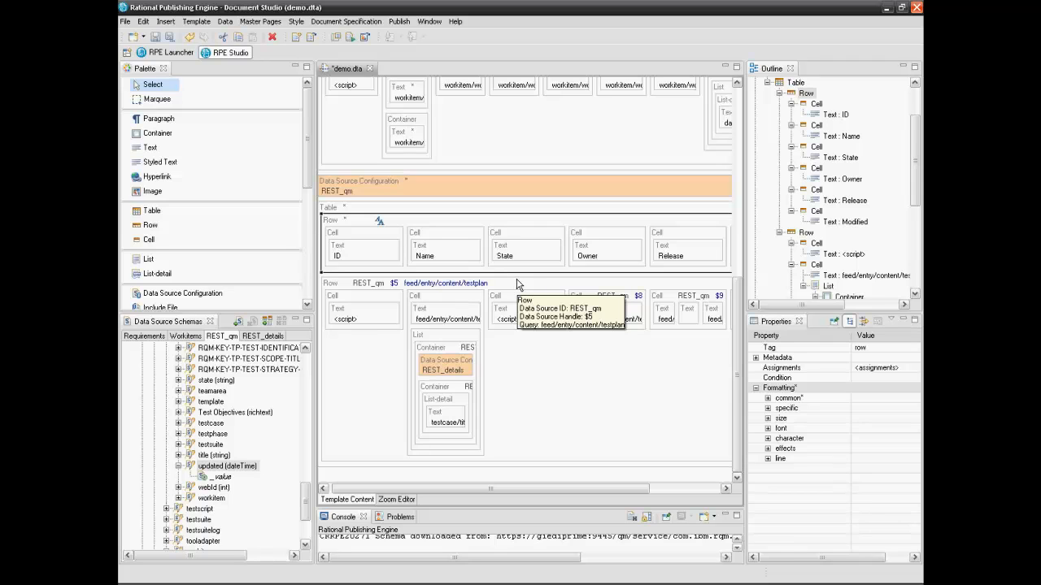
click(366, 302)
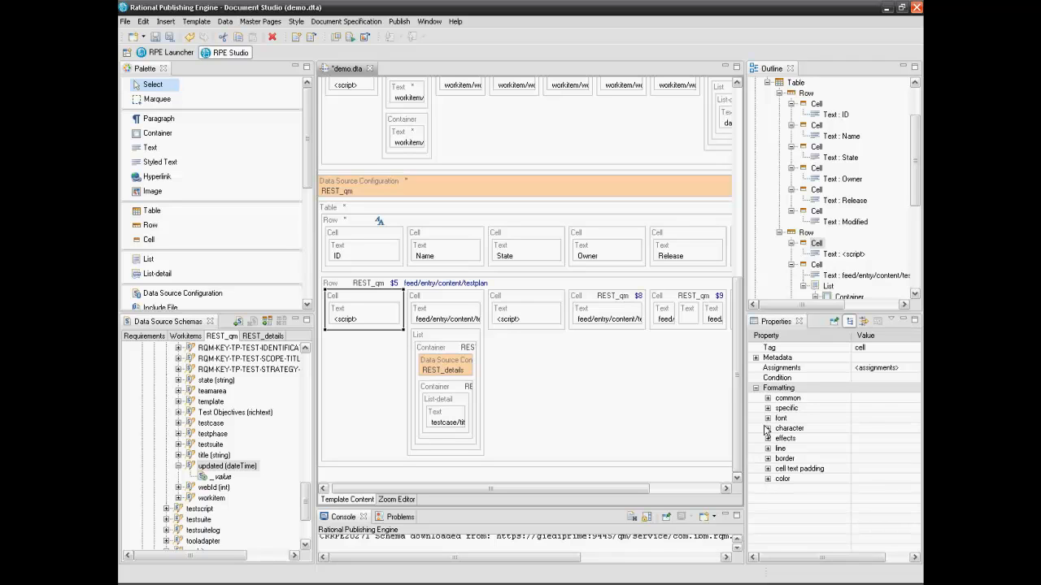
Set the first data cell's cell width to 30
click(767, 408)
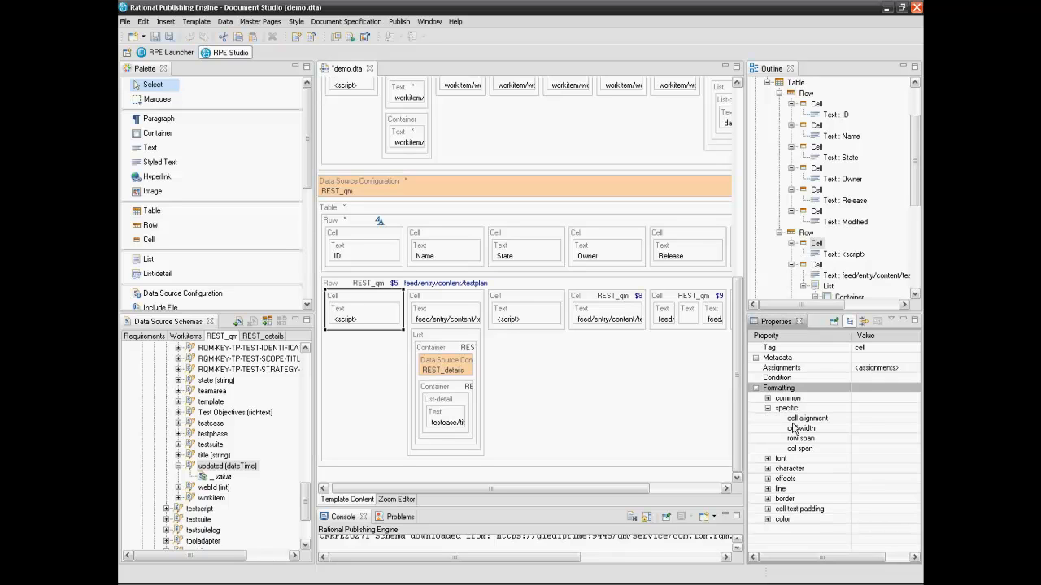
click(861, 430)
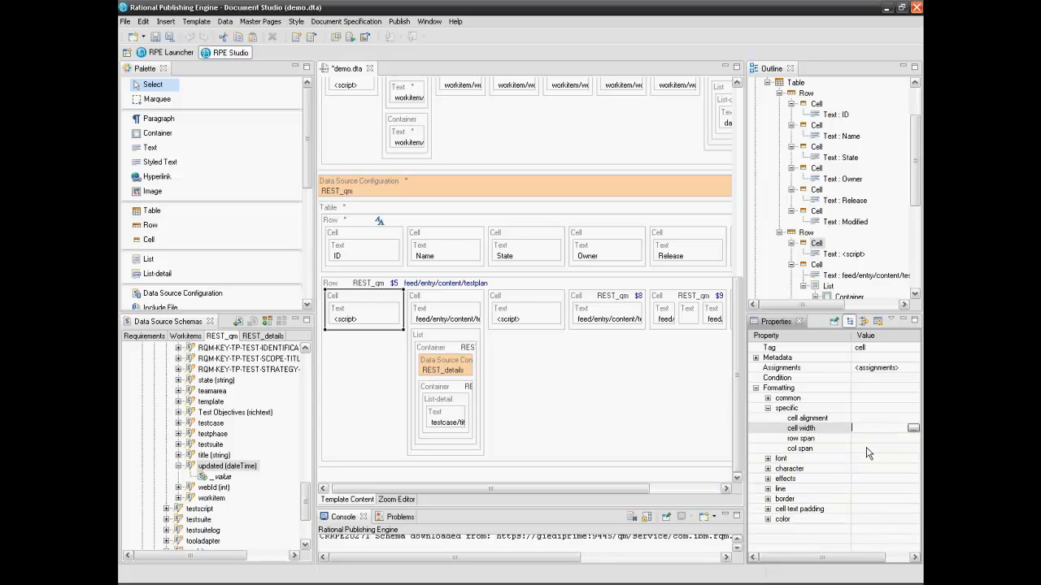
text(30)
key(Return)
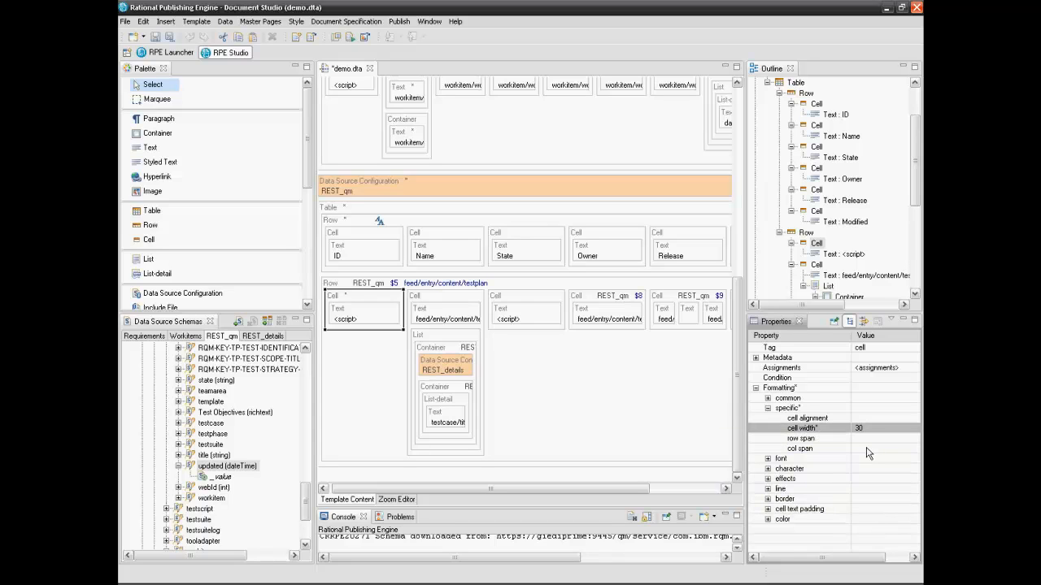
Set the data cell holding the REST_details list to a cell width of 200
click(439, 314)
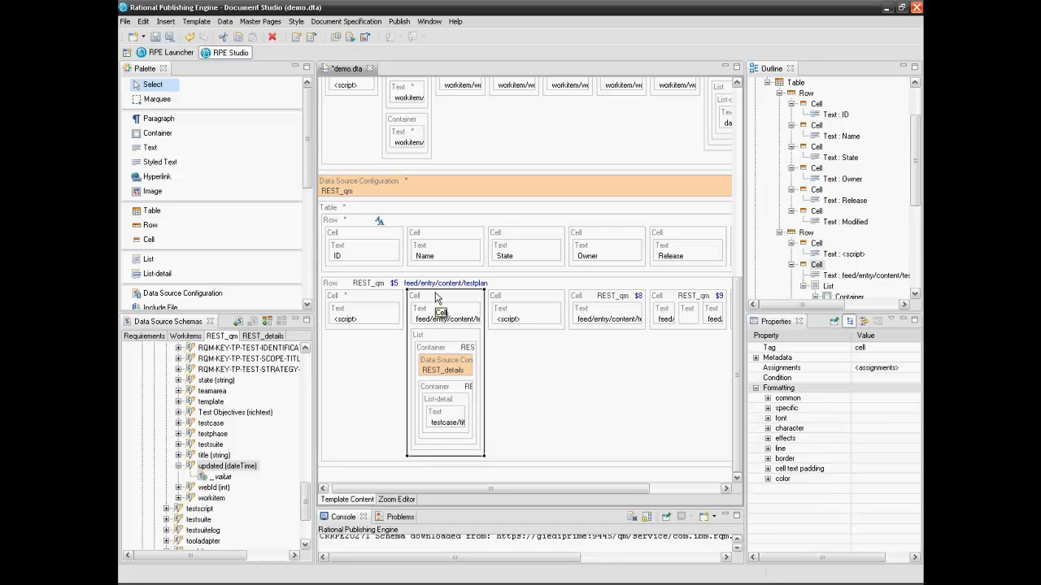
click(767, 408)
click(860, 428)
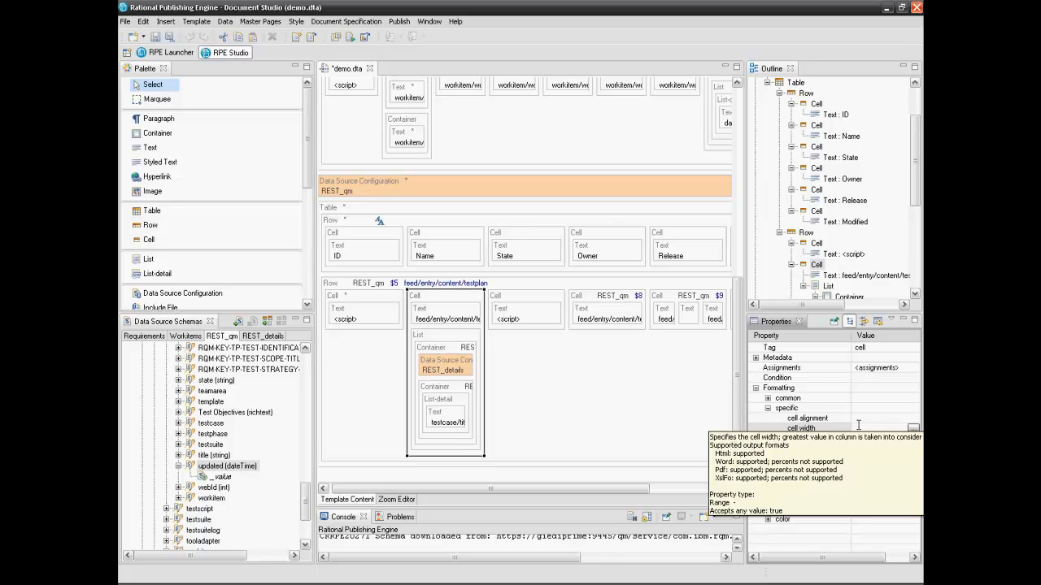
text(200)
key(Return)
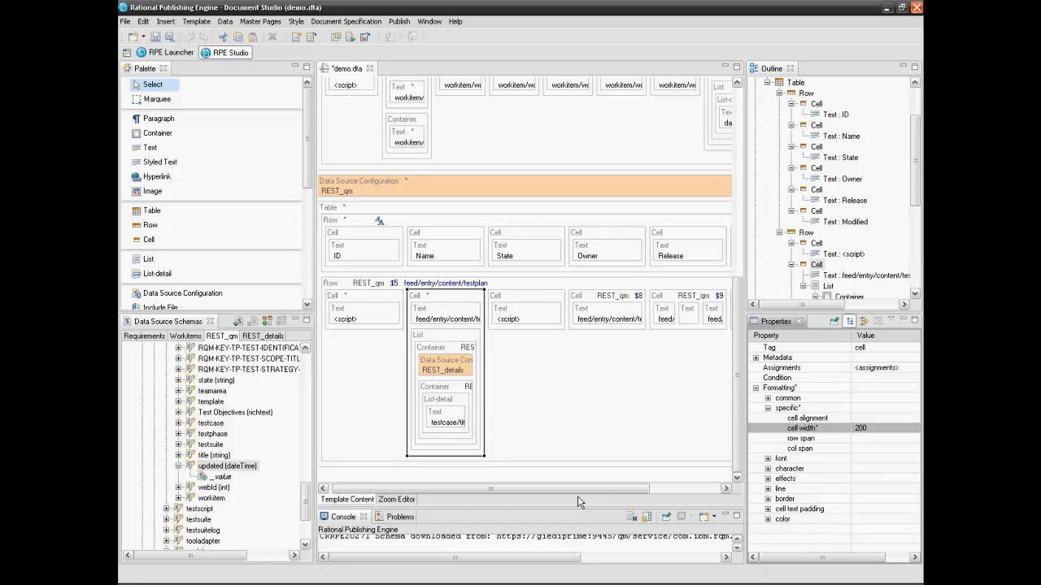
drag(576, 491, 562, 489)
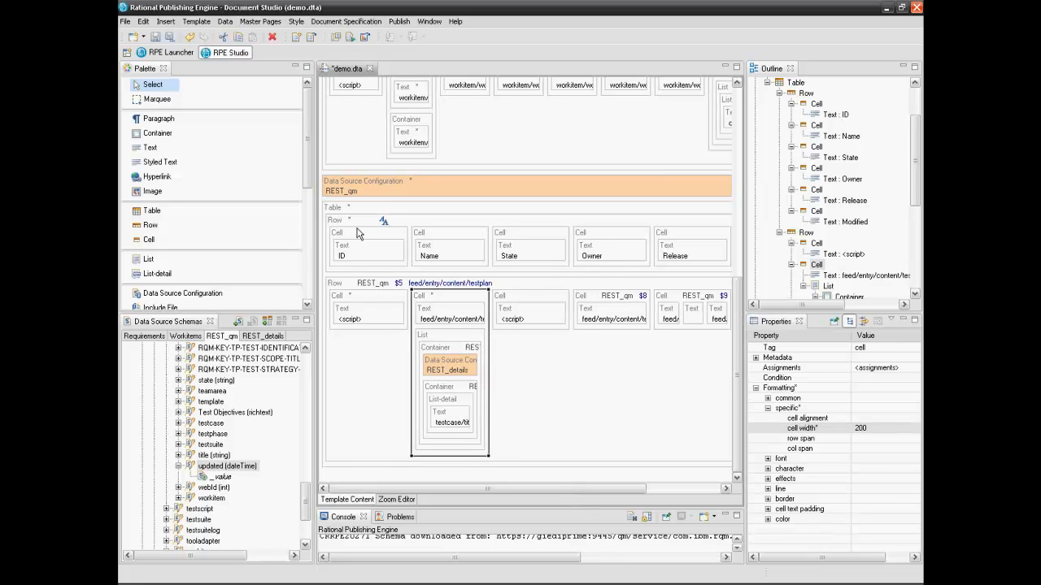
Give the ID header cell an FFAE5E background colour and copy that value
click(346, 239)
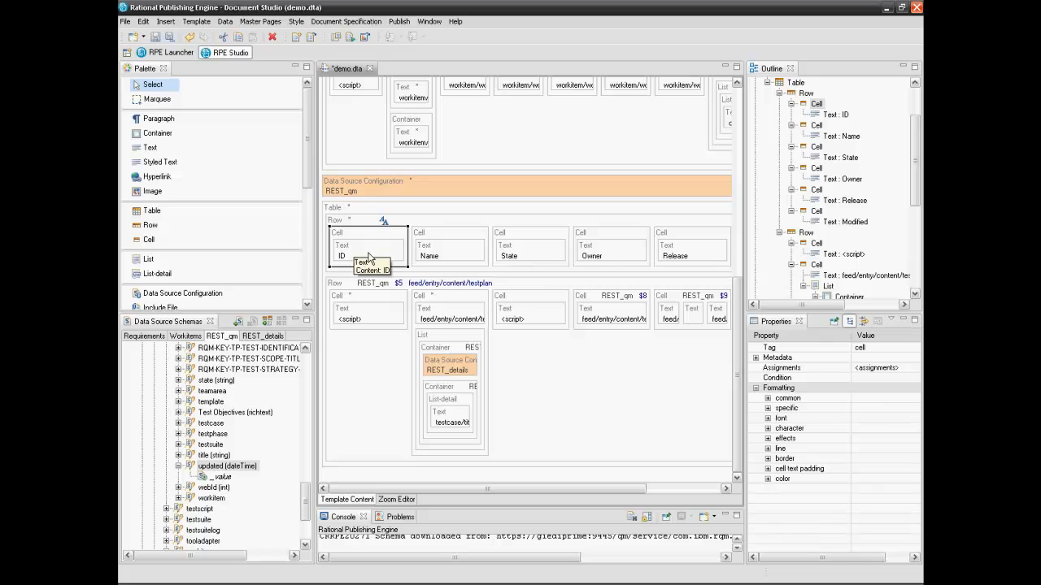
click(767, 479)
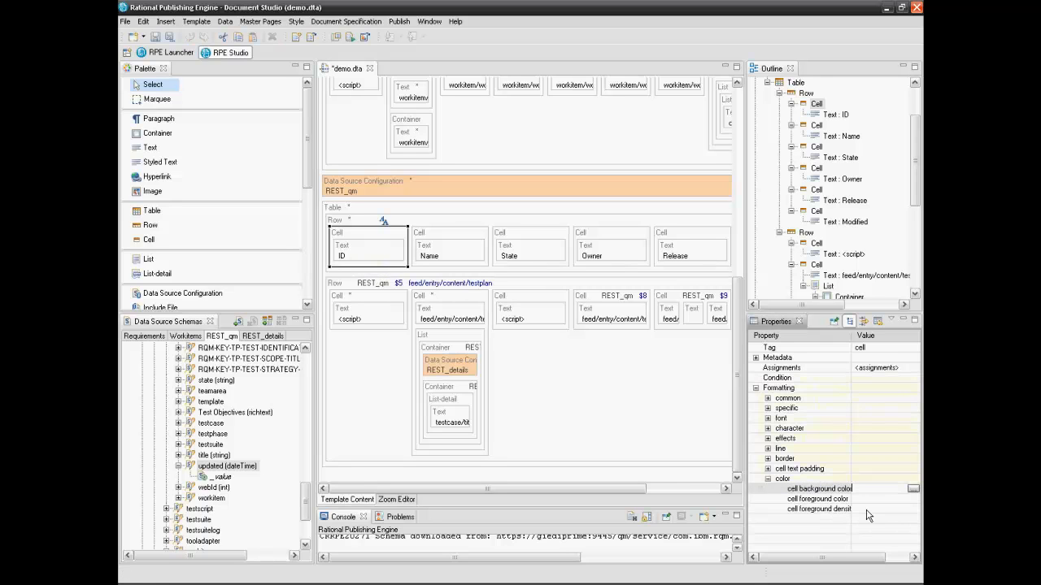
text(FFAE5E)
drag(885, 488, 851, 489)
right_click(862, 493)
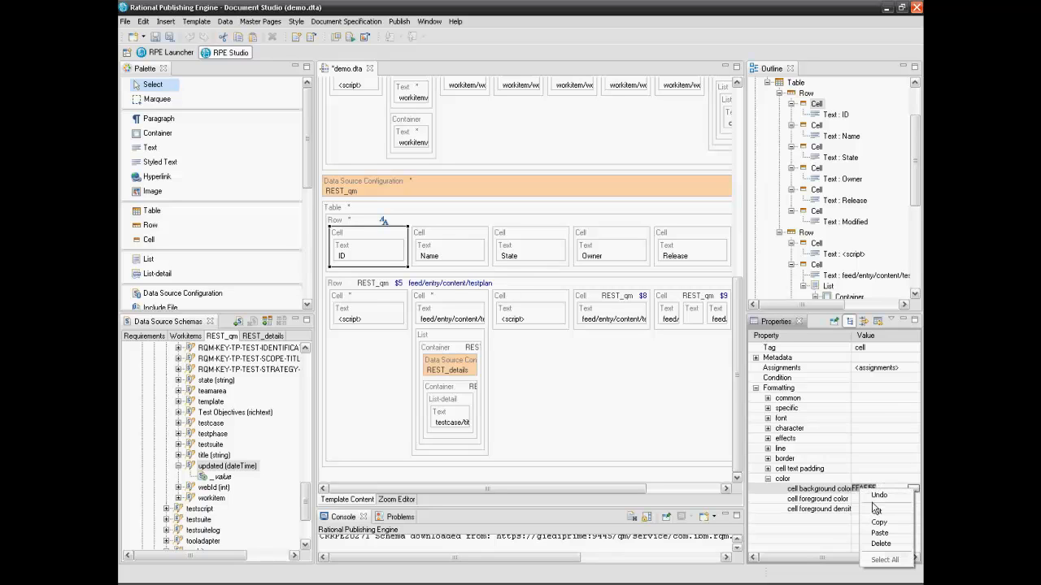
click(877, 522)
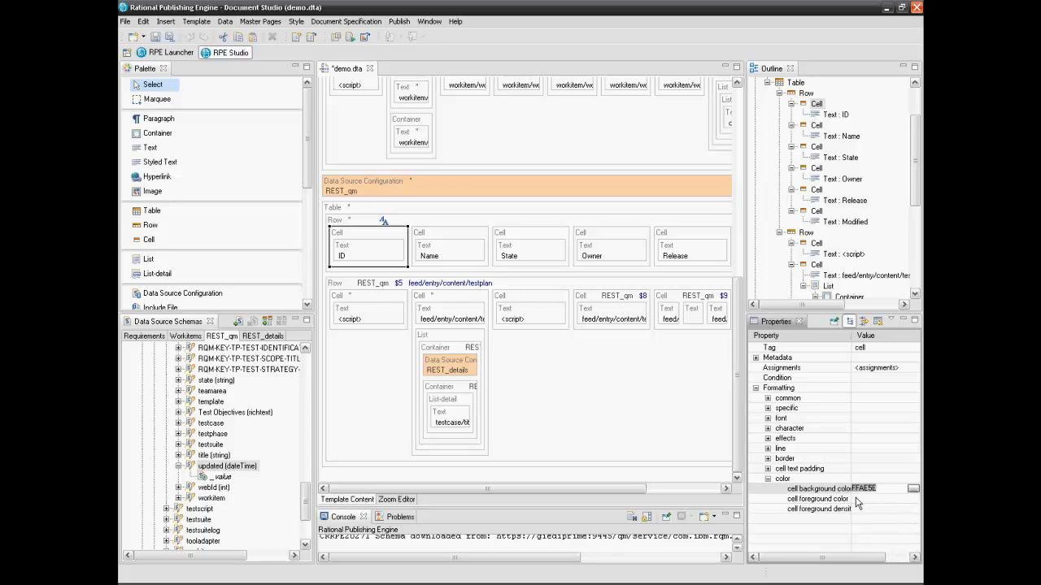
Paste FFAE5E as the background colour of the Name and State header cells
click(450, 239)
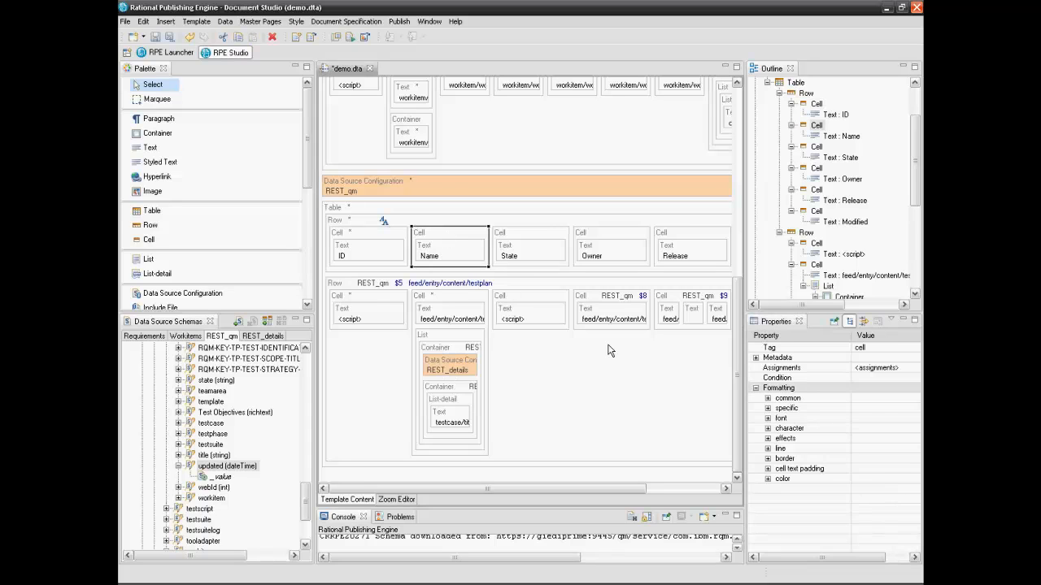
click(768, 479)
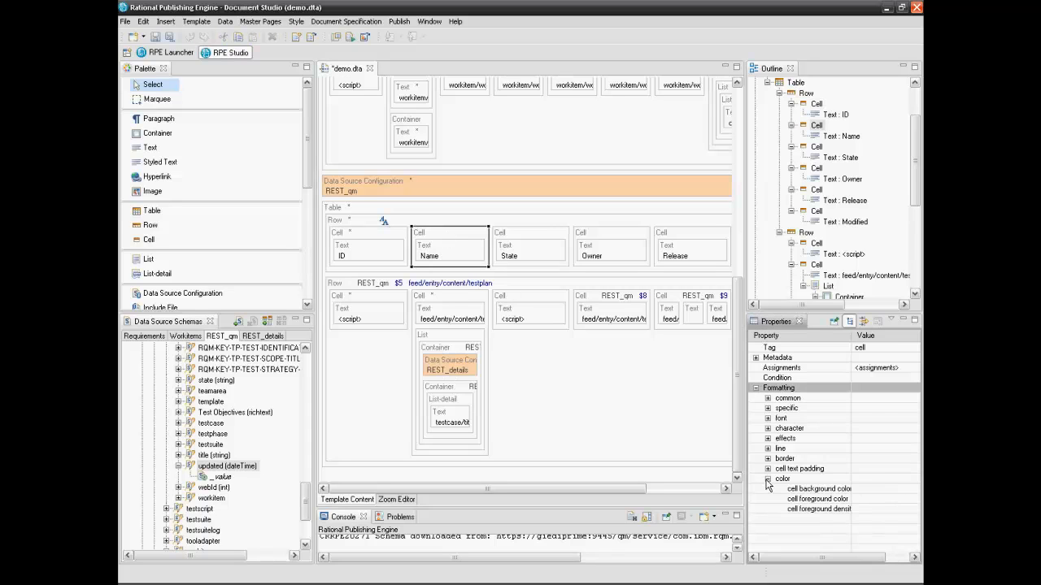
click(880, 490)
key(ctrl+v)
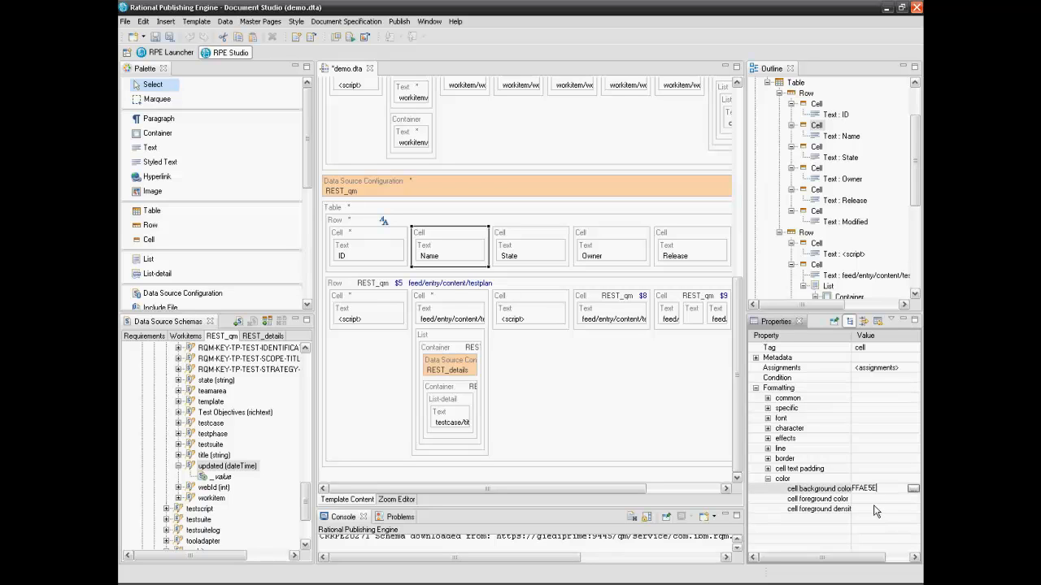
key(Return)
click(558, 244)
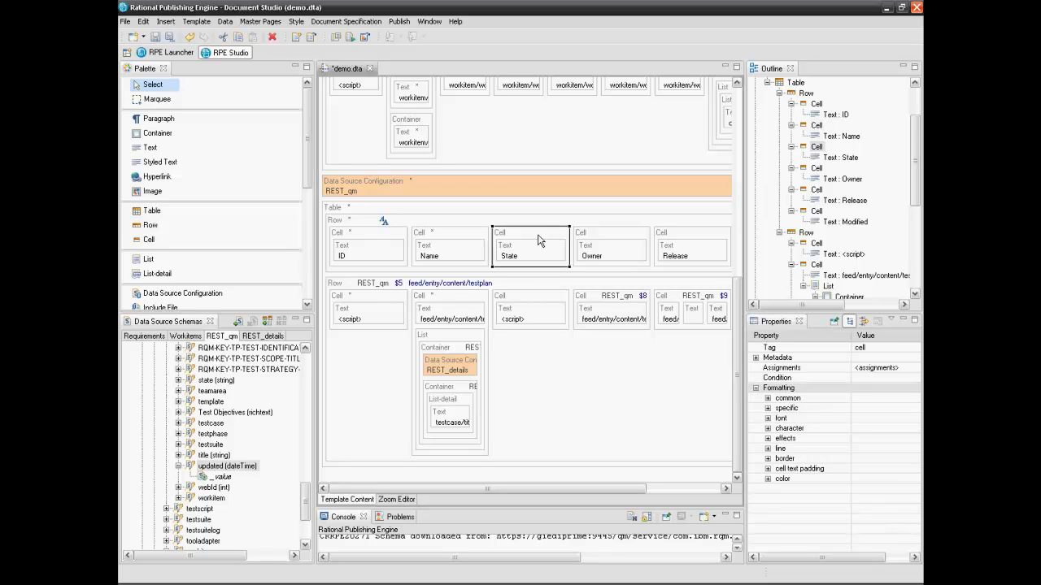
click(879, 490)
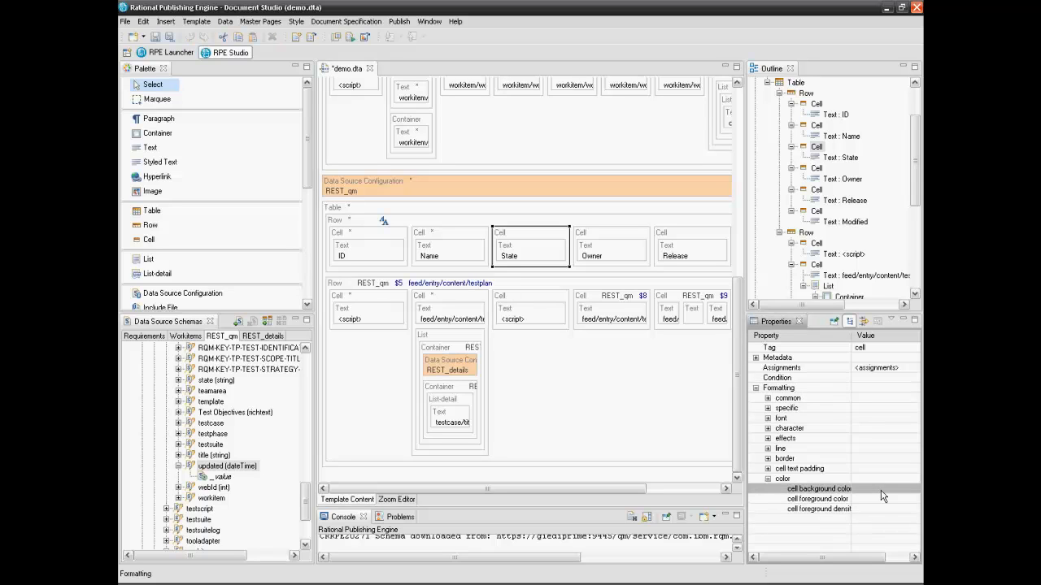
key(ctrl+v)
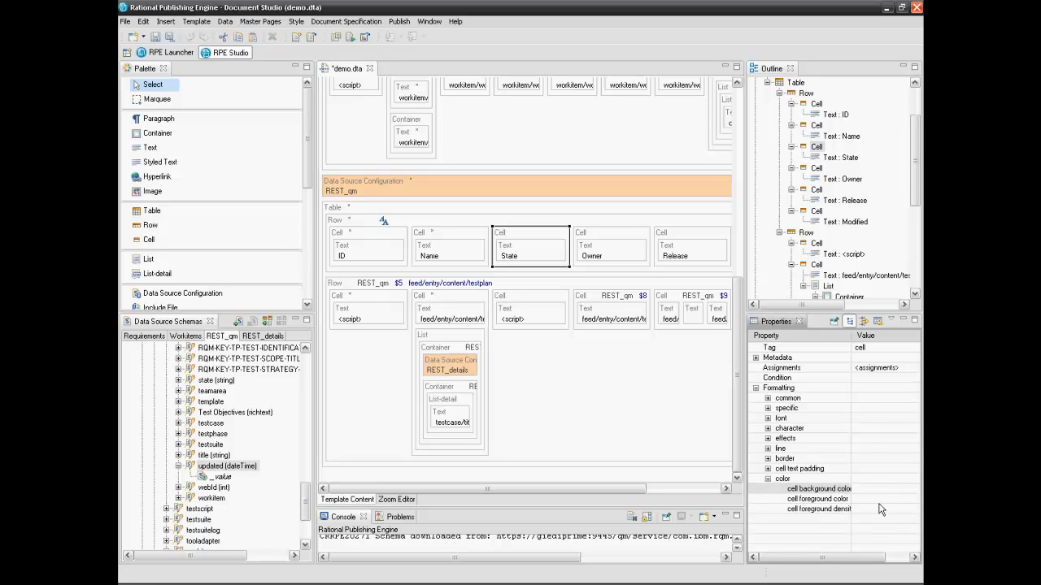
key(Return)
Apply the FFAE5E background colour to the Owner and Release header cells
click(613, 239)
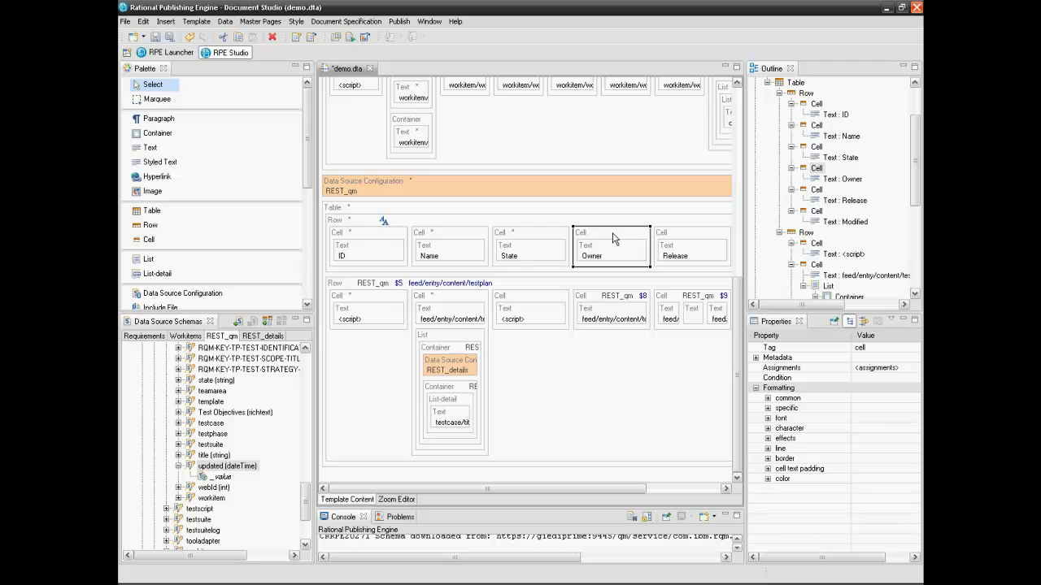
click(767, 480)
click(876, 490)
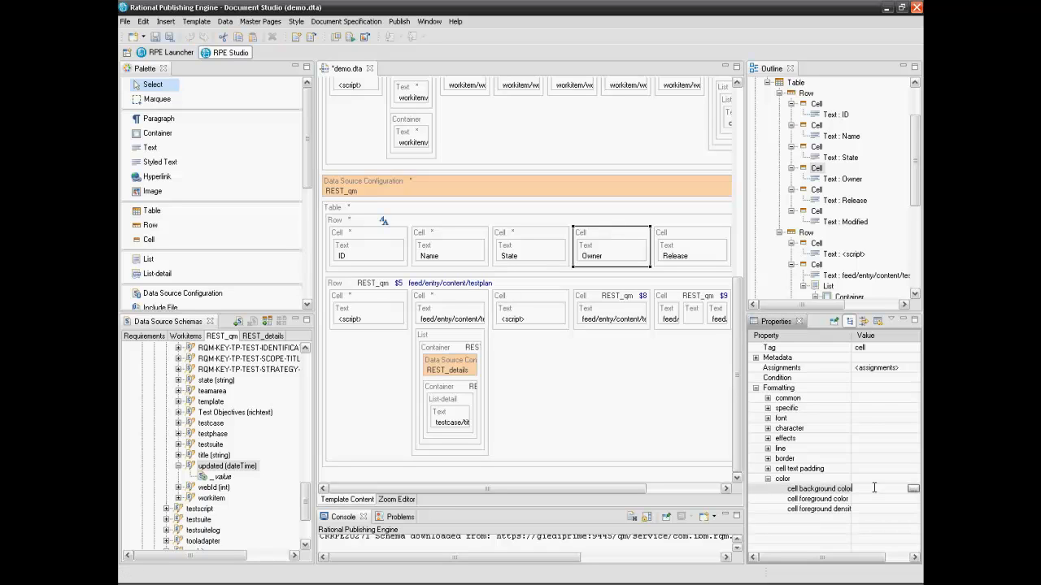
key(ctrl+v)
key(Return)
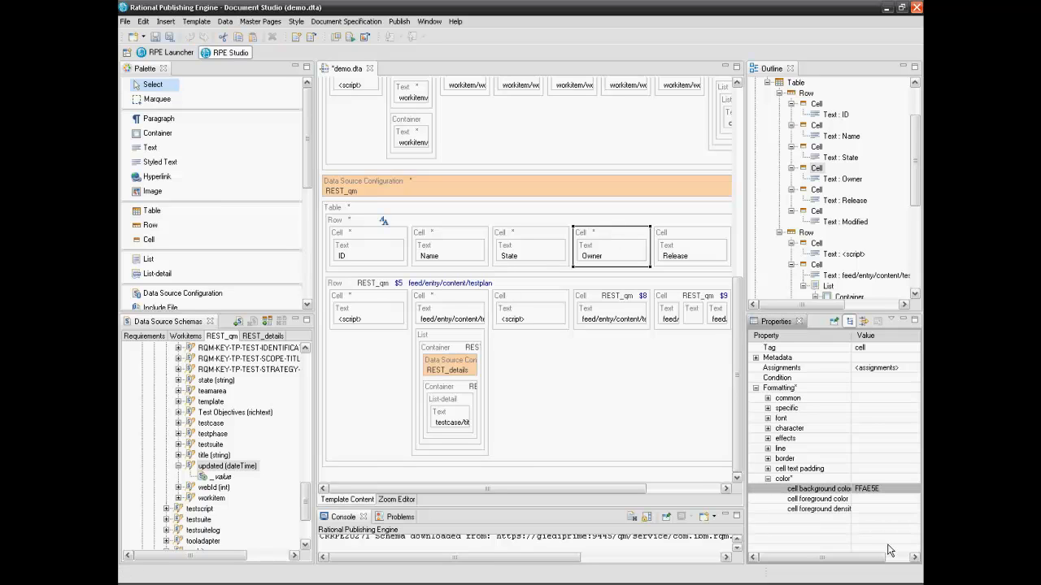
click(699, 239)
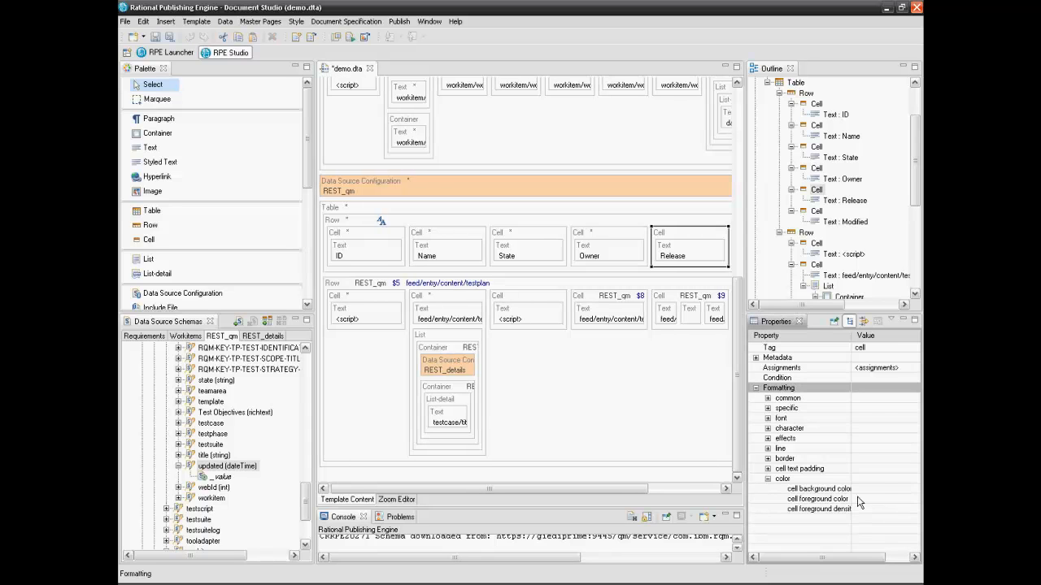
click(878, 489)
key(ctrl+v)
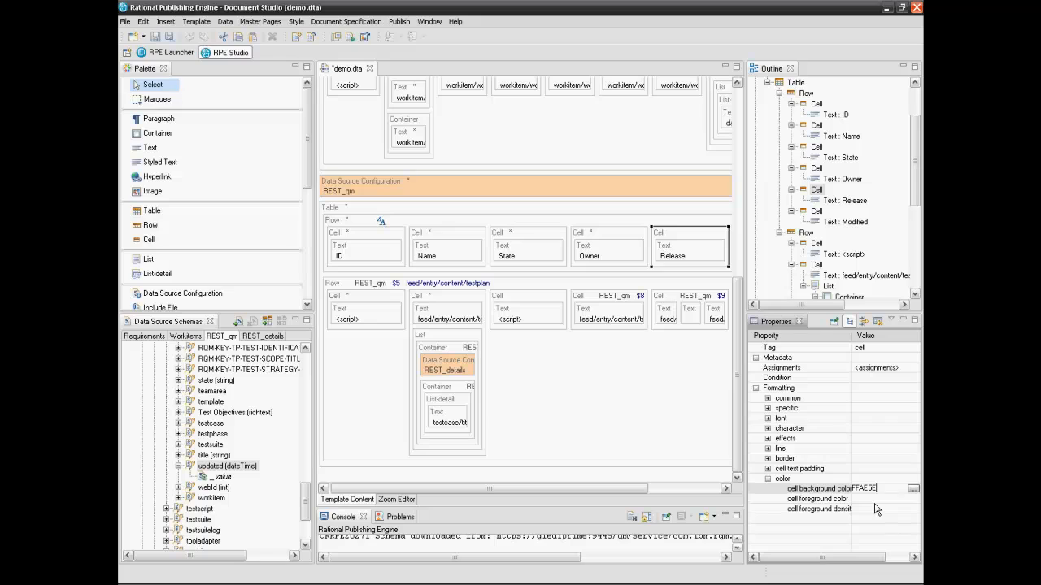
key(Return)
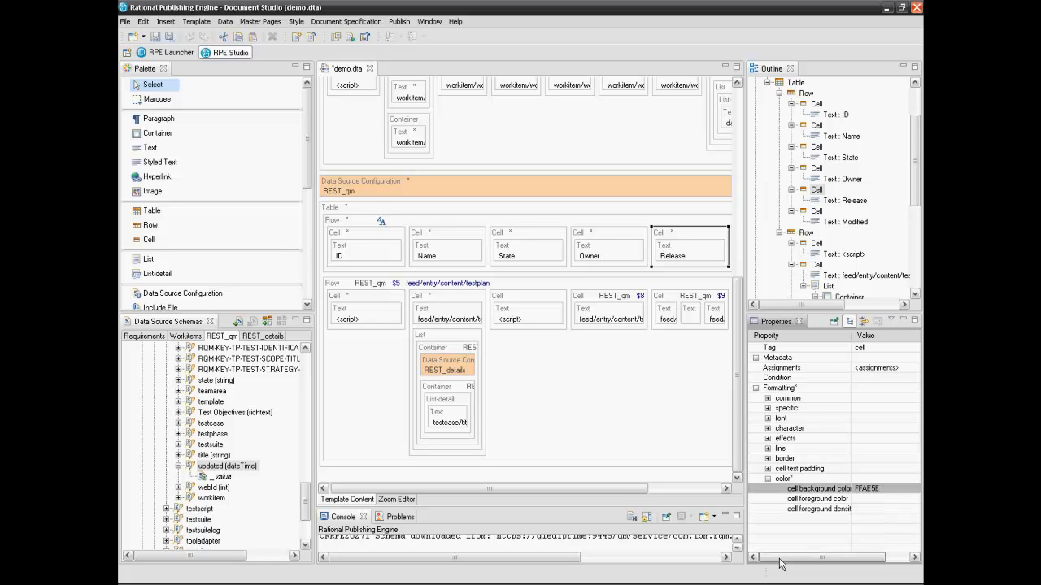
Save the demo.dta template
drag(630, 492, 620, 492)
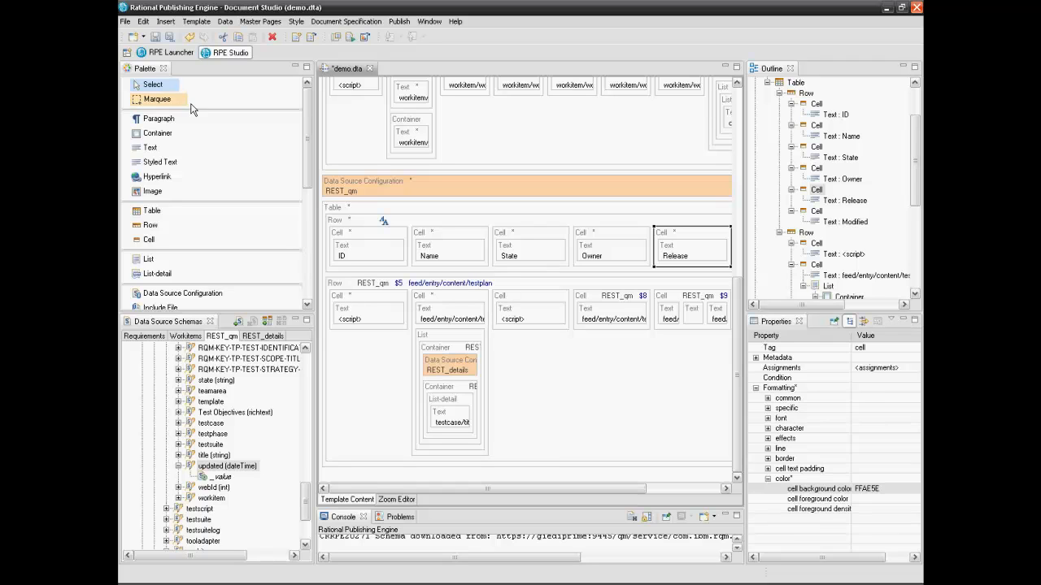
click(155, 40)
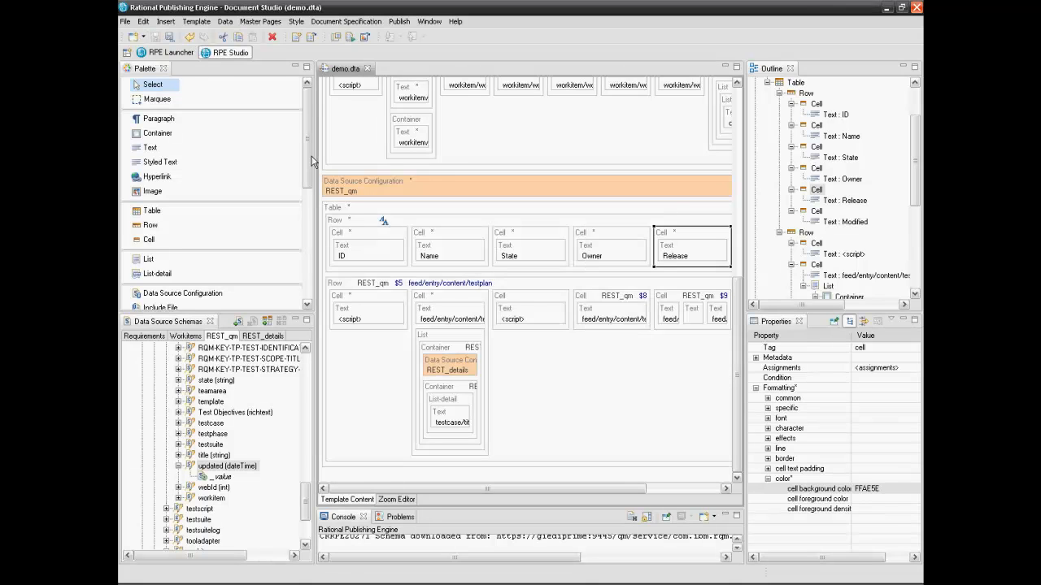
click(174, 56)
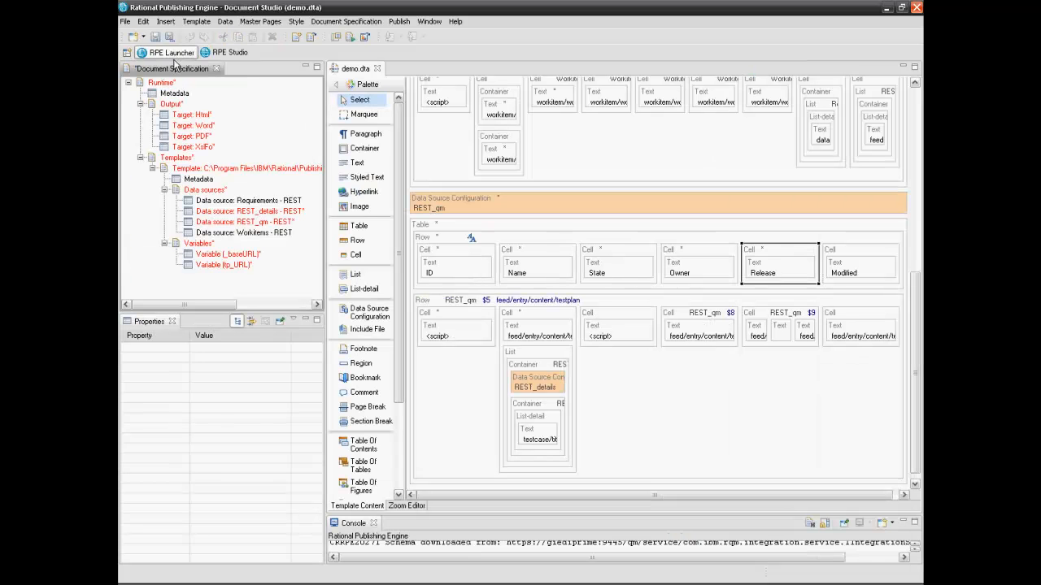
Select the tp_URL variable in the document specification and start editing its value
click(249, 269)
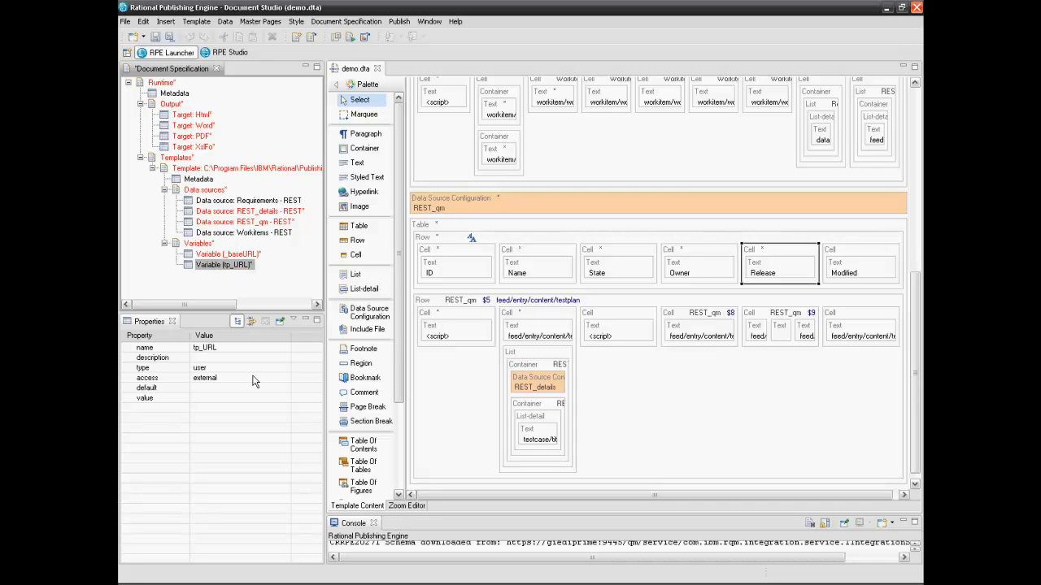
click(209, 398)
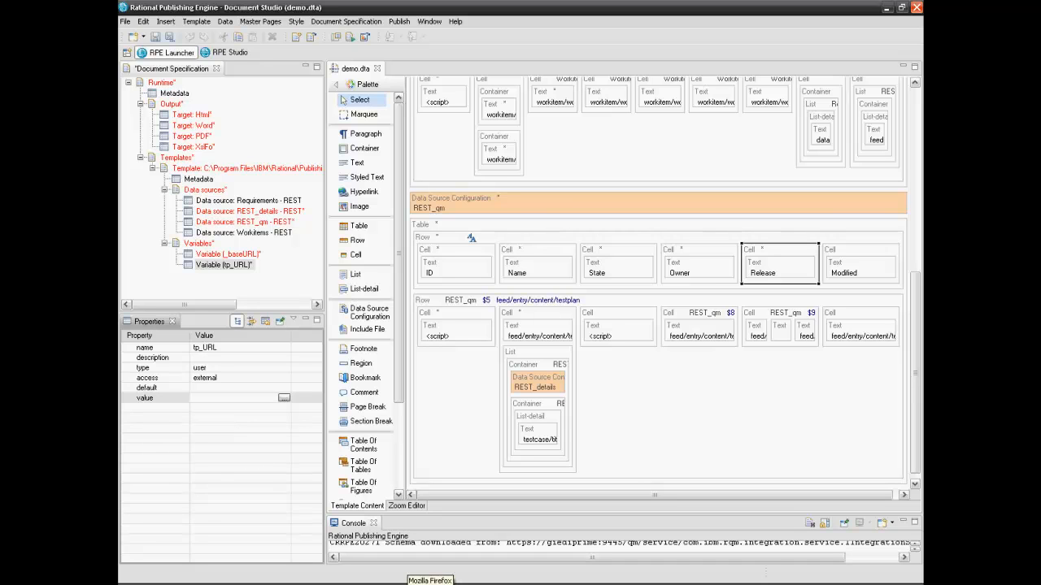
click(430, 582)
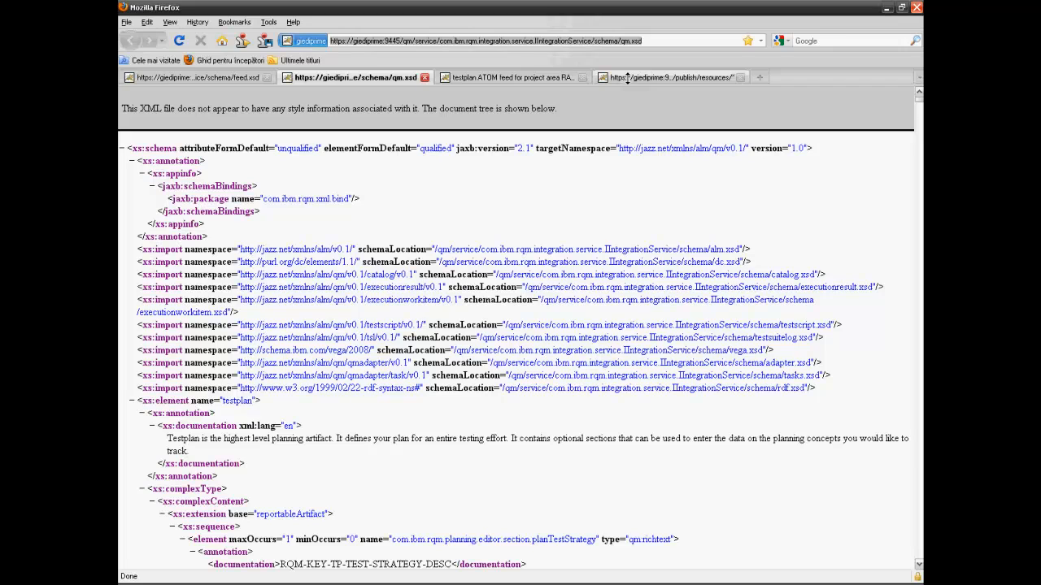
Copy the full address of the RAWP testplan ATOM feed page from Firefox
click(570, 76)
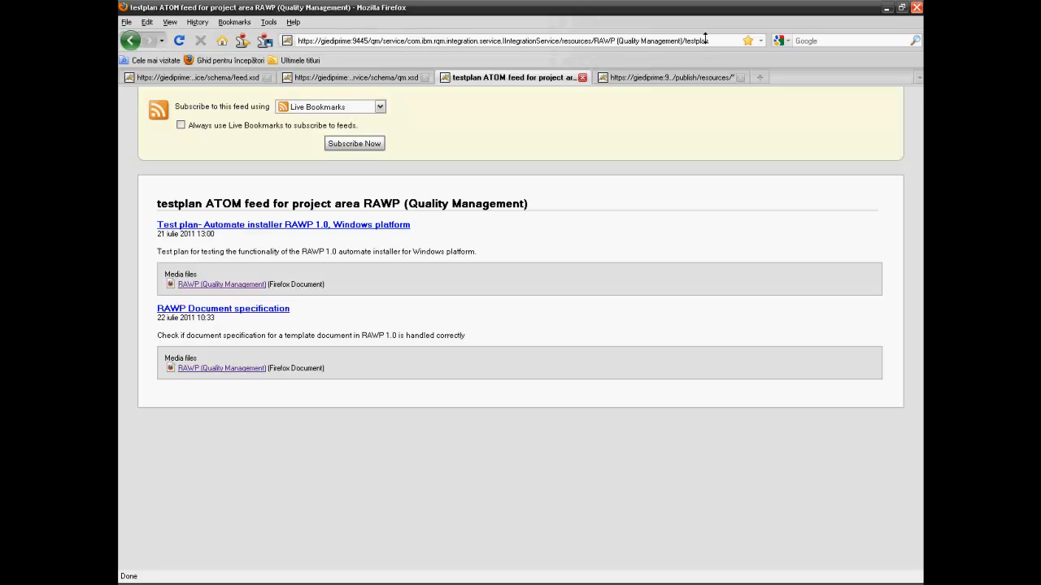
drag(715, 41, 300, 45)
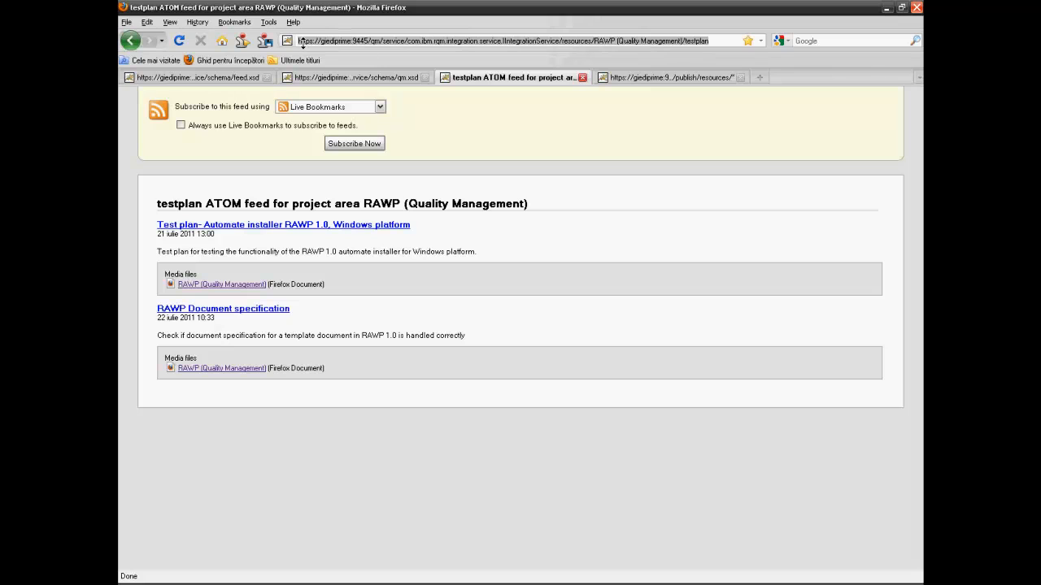
right_click(301, 45)
click(321, 79)
Paste the copied testplan feed URL as the tp_URL variable's value
click(528, 582)
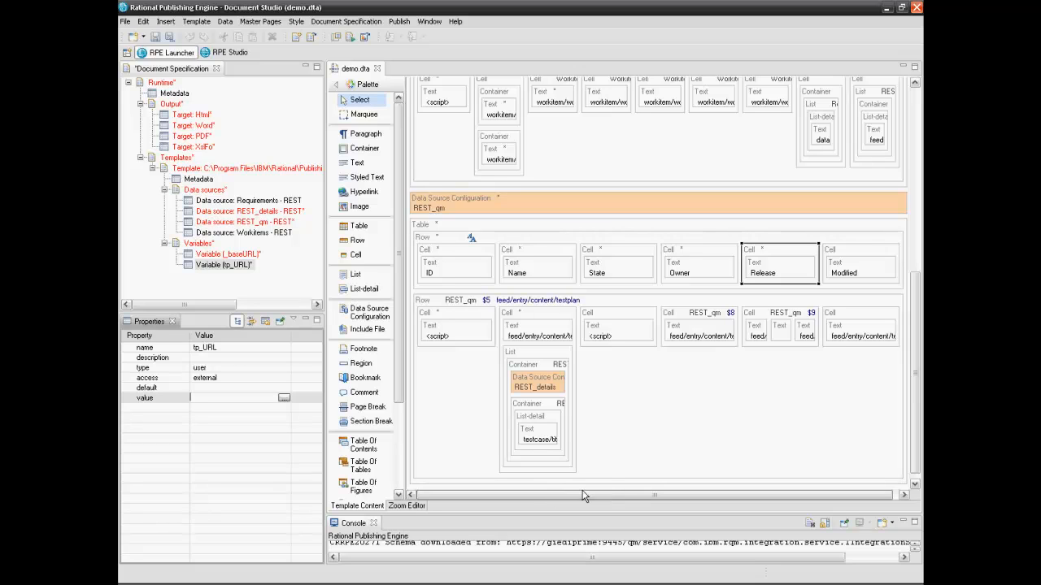
click(284, 397)
key(ctrl+v)
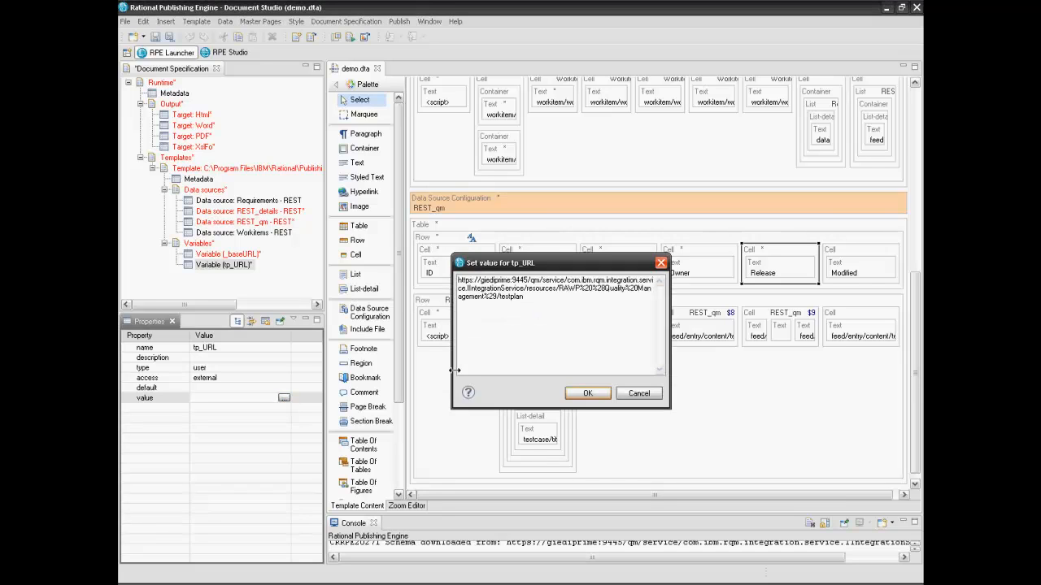
click(574, 398)
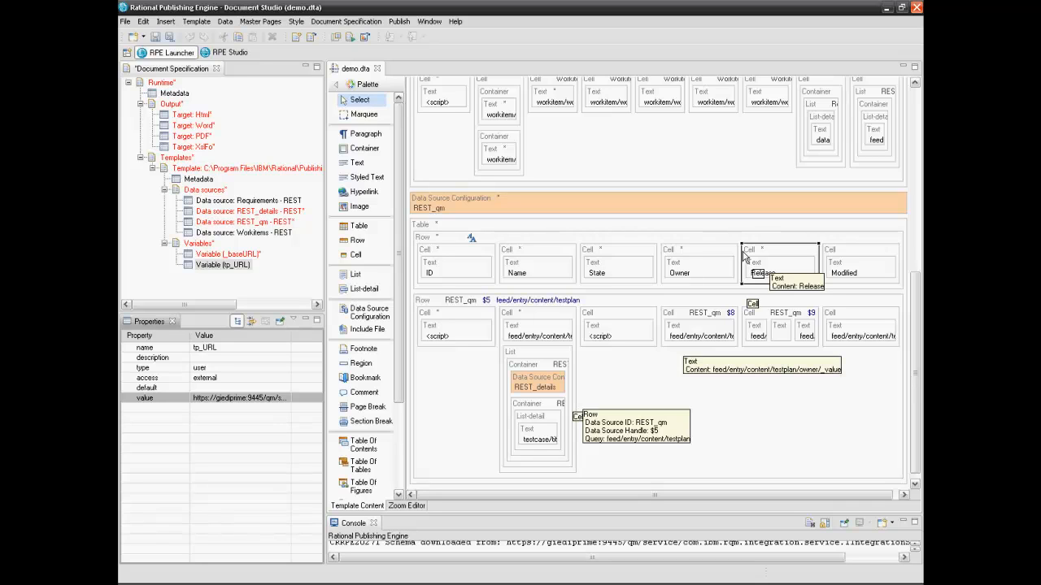
Set _baseURL to the same feed URL with 'testplan' changed to 'testcase'
click(244, 256)
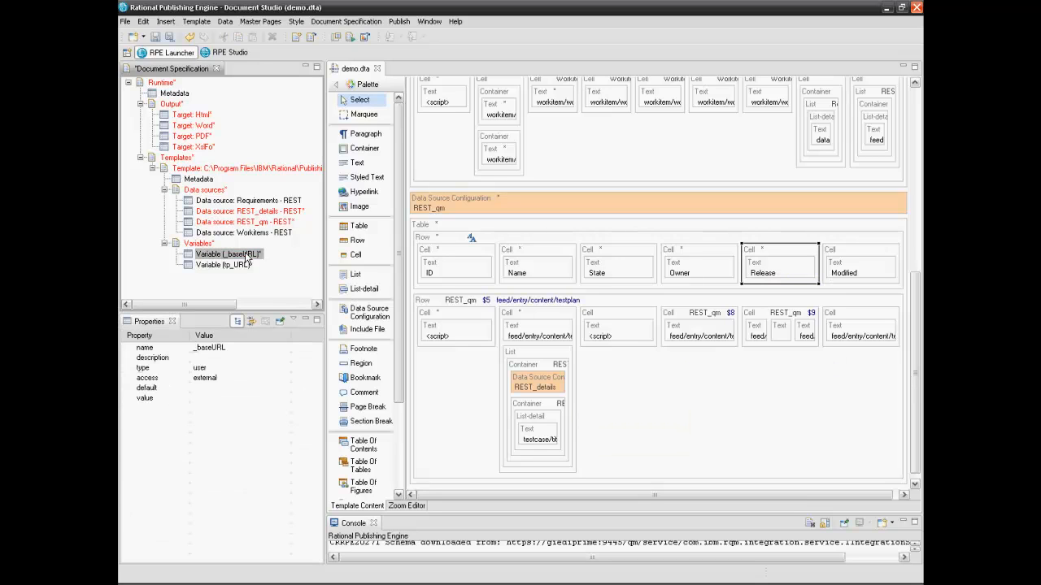
click(215, 399)
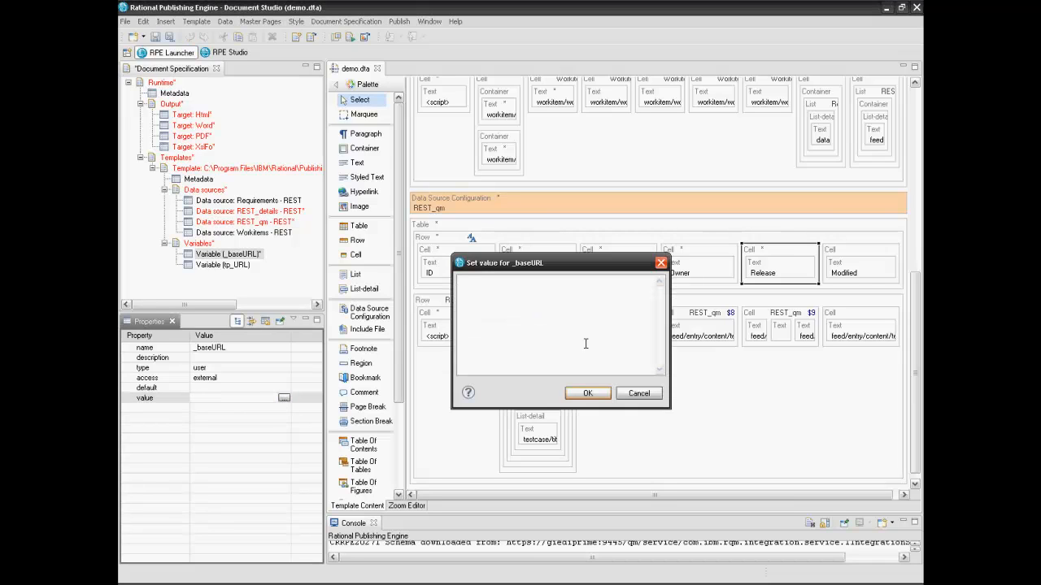
key(ctrl+v)
key(BackSpace)
key(BackSpace)
key(BackSpace)
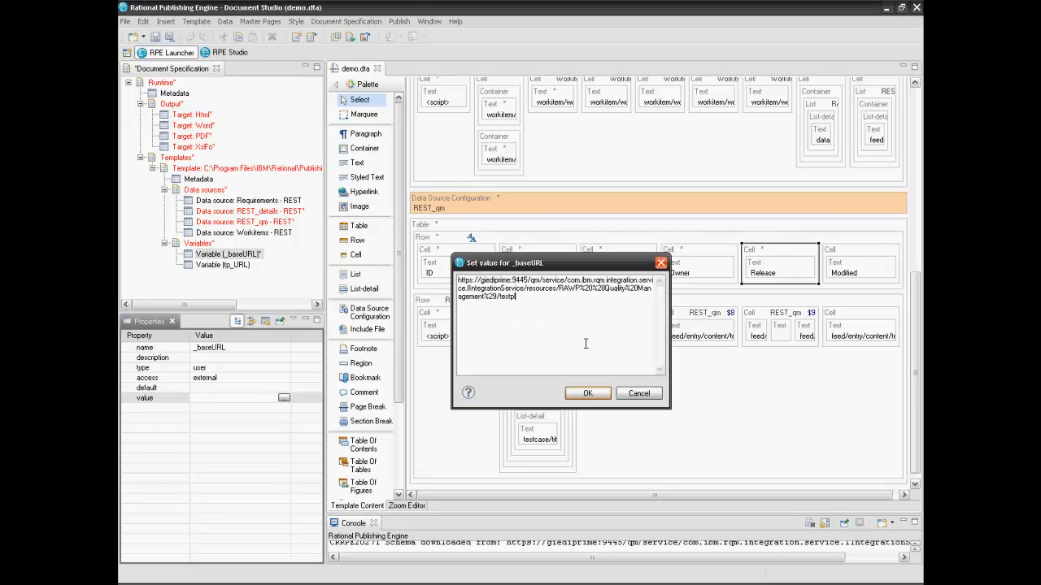
key(BackSpace)
text(case)
click(574, 397)
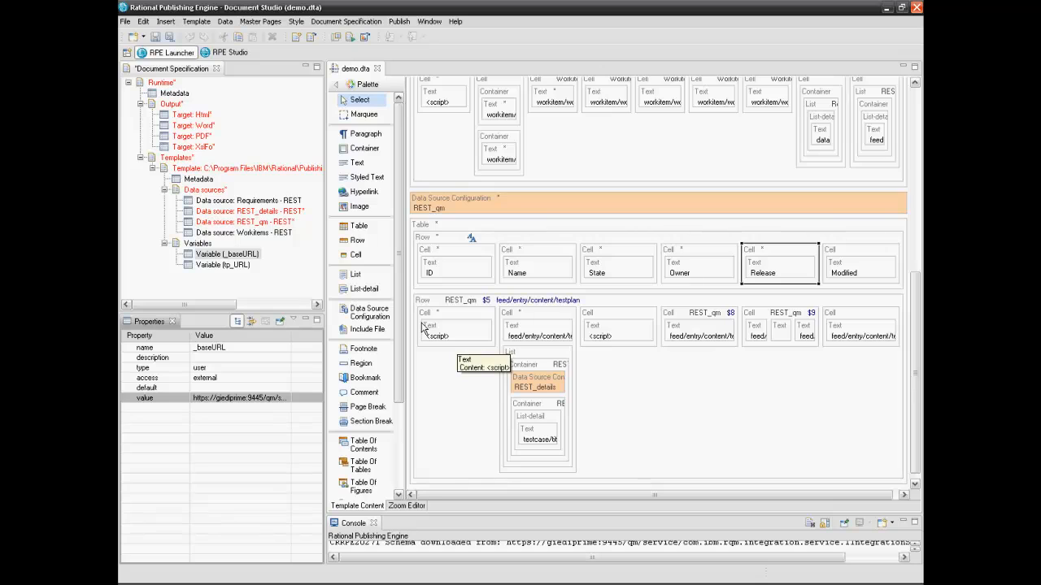
Publish the document despite the unconfigured data sources warning and enlarge the Console log
click(348, 38)
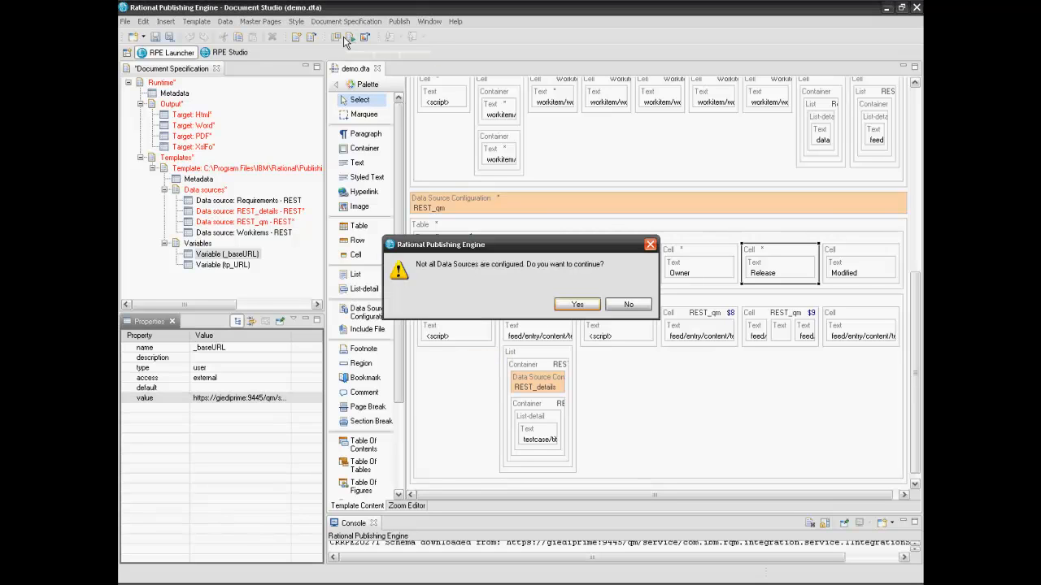
click(577, 308)
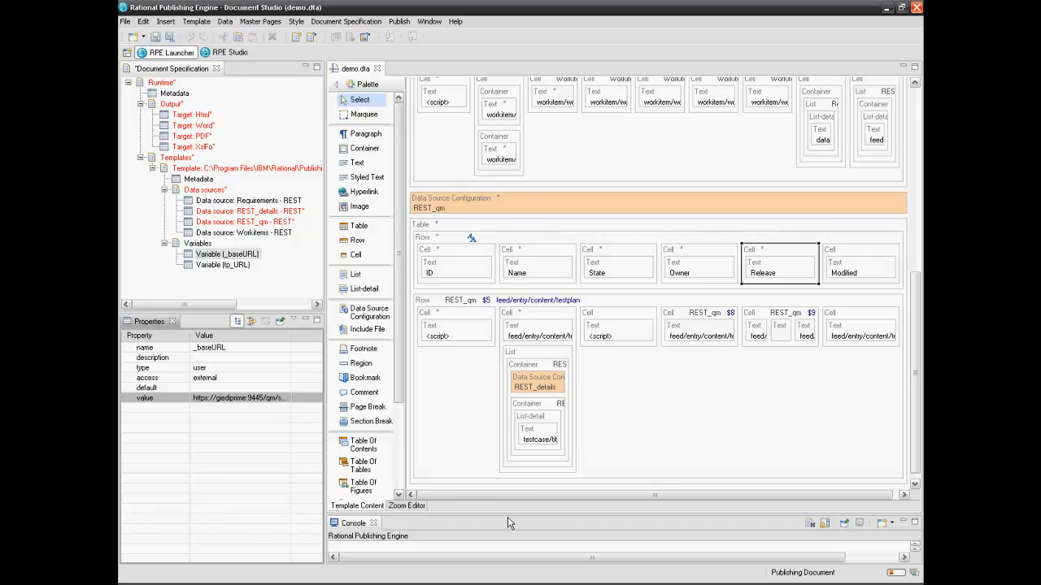
drag(507, 514, 502, 323)
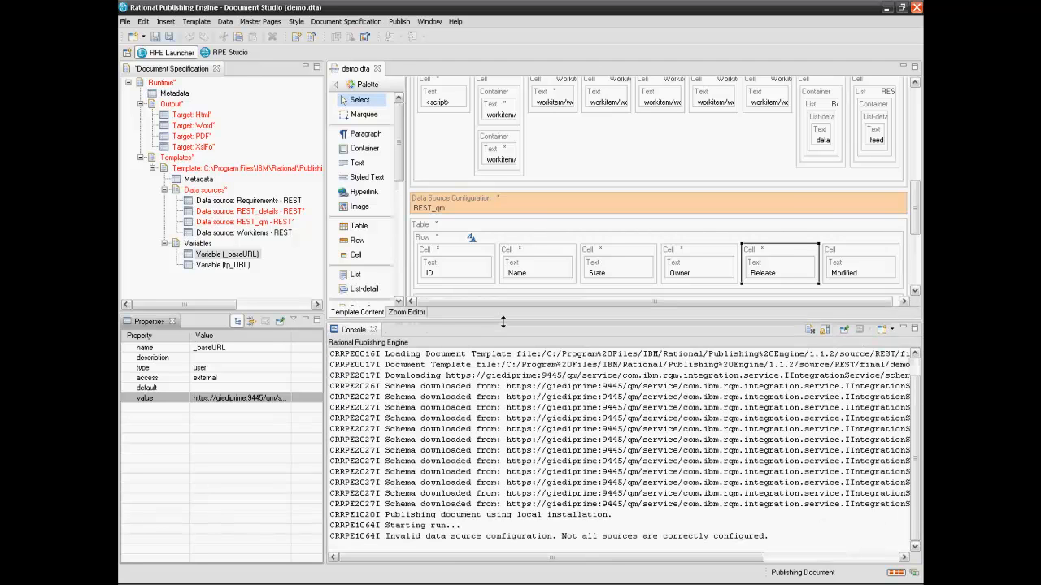